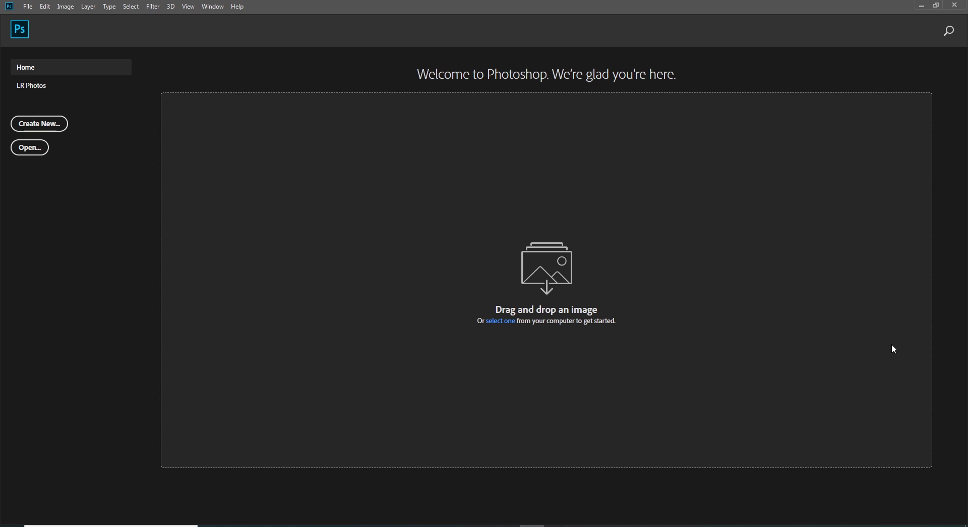
Start a new document and keep Inches as its measurement unit.
{"action": "left_click", "coordinate": [29, 7]}
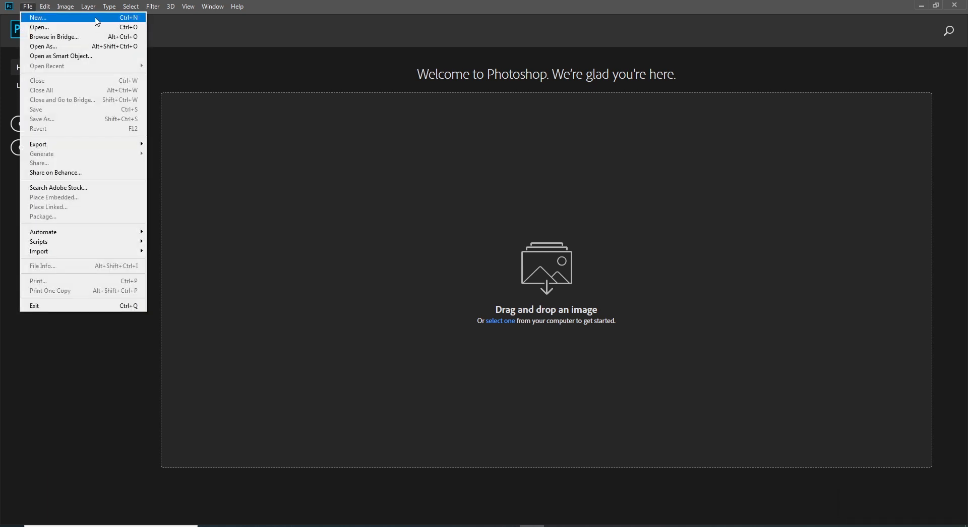
{"action": "left_click", "coordinate": [67, 20]}
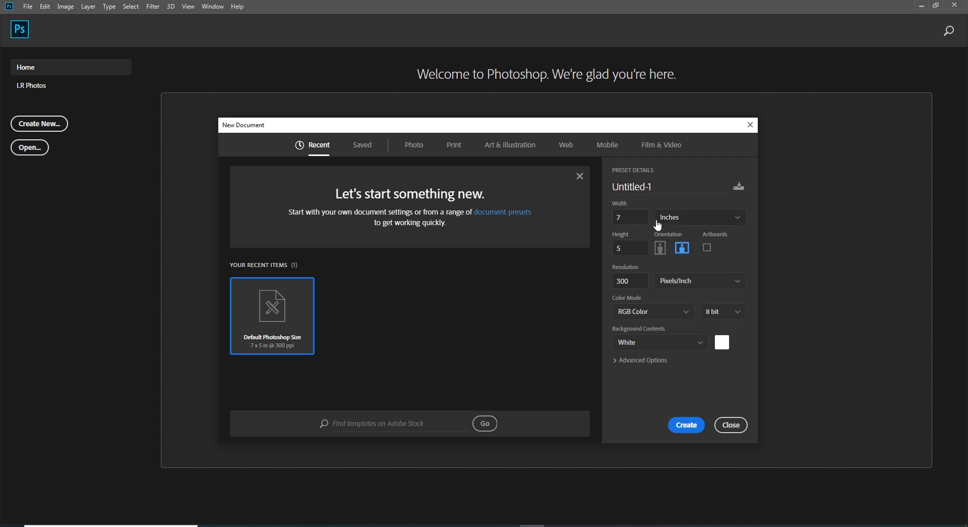
{"action": "left_click", "coordinate": [635, 218]}
{"action": "left_click", "coordinate": [625, 215]}
{"action": "left_click", "coordinate": [623, 249]}
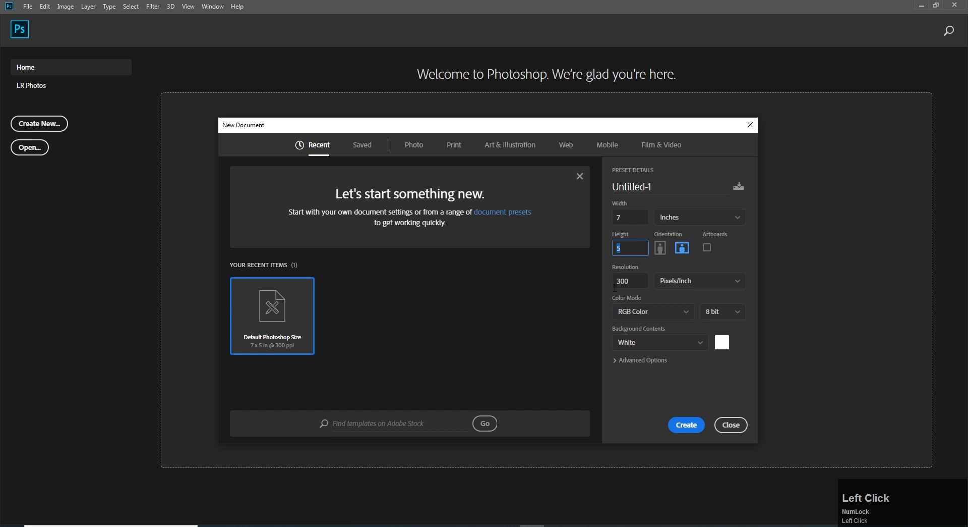
{"action": "left_click", "coordinate": [719, 222]}
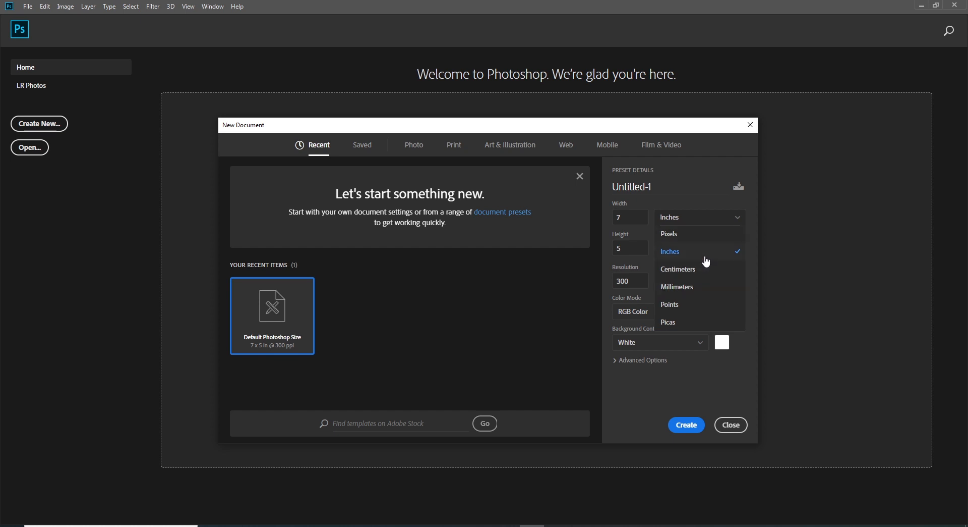
{"action": "left_click", "coordinate": [688, 258]}
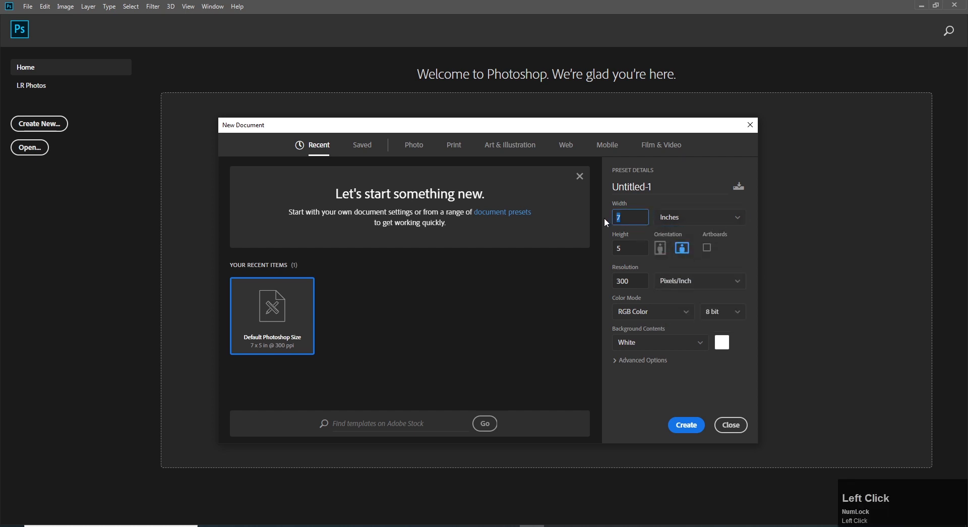
Set the new document to 10 inches wide and 10 inches high in portrait orientation.
{"action": "left_click", "coordinate": [612, 252]}
{"action": "left_click", "coordinate": [661, 256]}
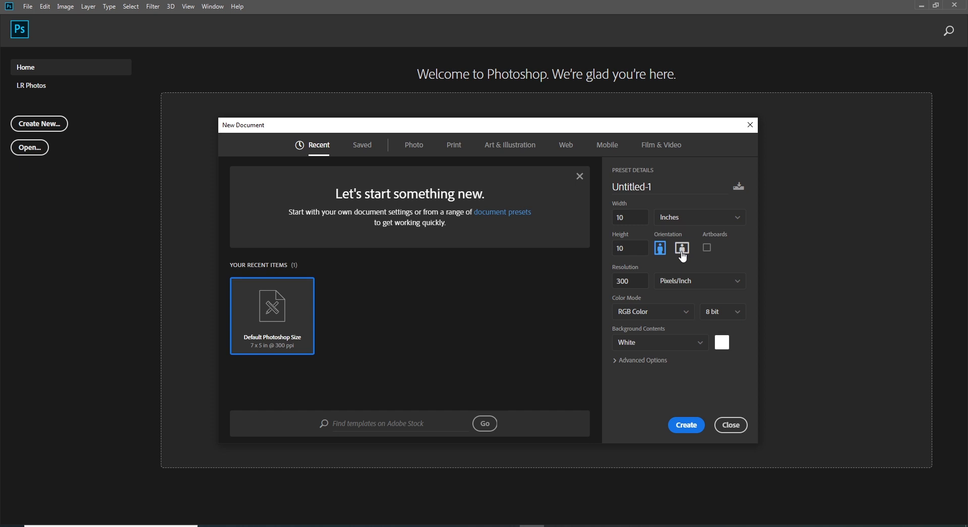
{"action": "left_click", "coordinate": [683, 257]}
Try other resolution values for the new document, including 100 pixels per inch.
{"action": "left_click", "coordinate": [646, 283]}
{"action": "left_click", "coordinate": [625, 285]}
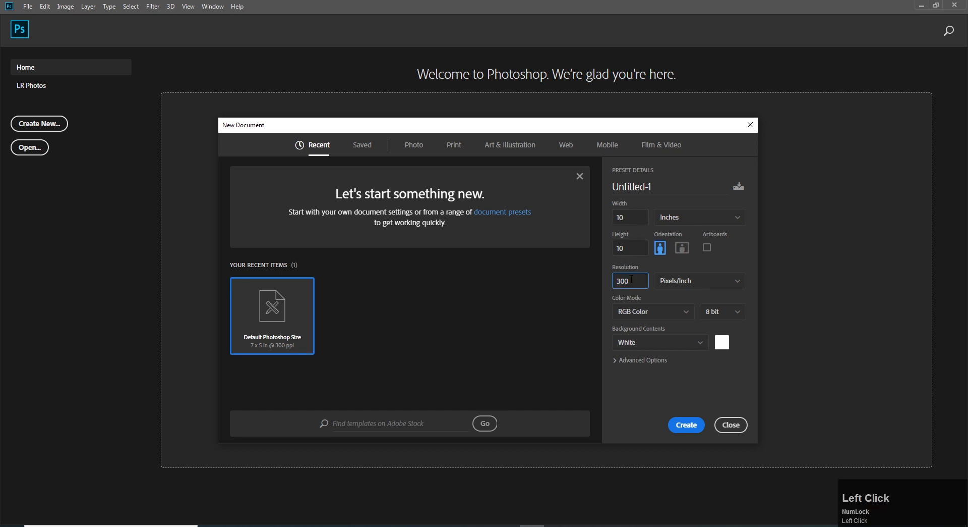
{"action": "left_click_drag", "start_coordinate": [631, 281], "coordinate": [617, 281]}
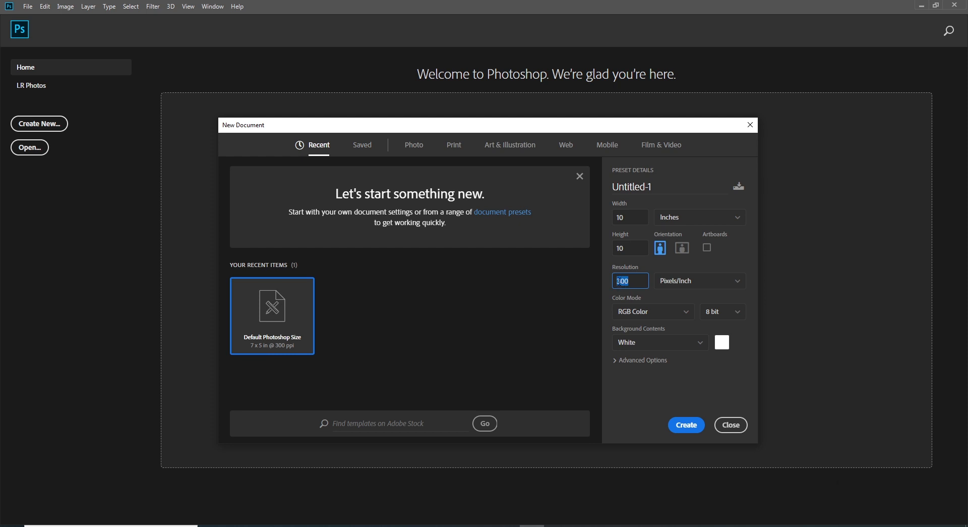
{"action": "type", "text": "7"}
{"action": "key", "text": "BackSpace"}
{"action": "key", "text": "BackSpace"}
{"action": "type", "text": "300"}
{"action": "left_click_drag", "start_coordinate": [639, 285], "coordinate": [615, 281]}
{"action": "key", "text": "BackSpace"}
{"action": "type", "text": "7"}
{"action": "key", "text": "BackSpace"}
{"action": "type", "text": "100"}
Set the new document's resolution to 300 with Pixels/Inch as the unit.
{"action": "key", "text": "BackSpace"}
{"action": "key", "text": "BackSpace"}
{"action": "key", "text": "BackSpace"}
{"action": "type", "text": "300"}
{"action": "left_click", "coordinate": [730, 286]}
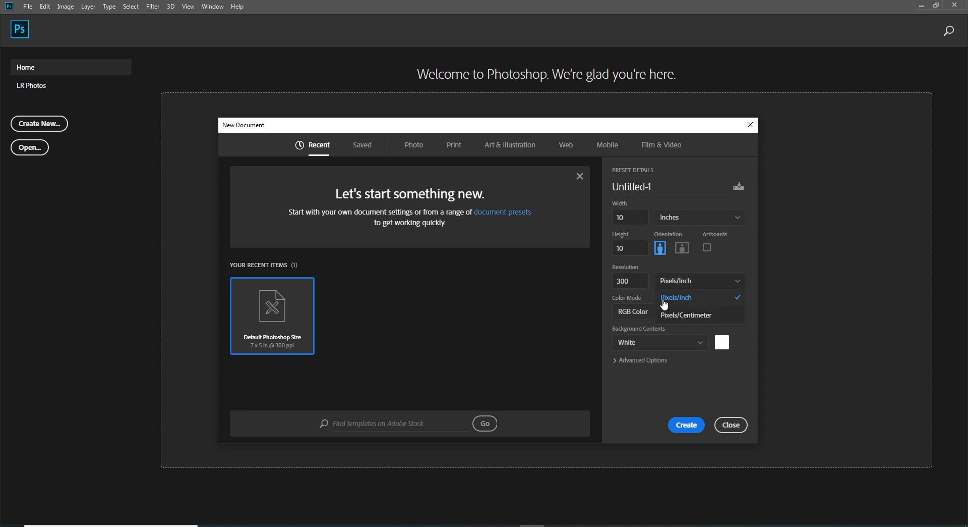
{"action": "left_click", "coordinate": [706, 298]}
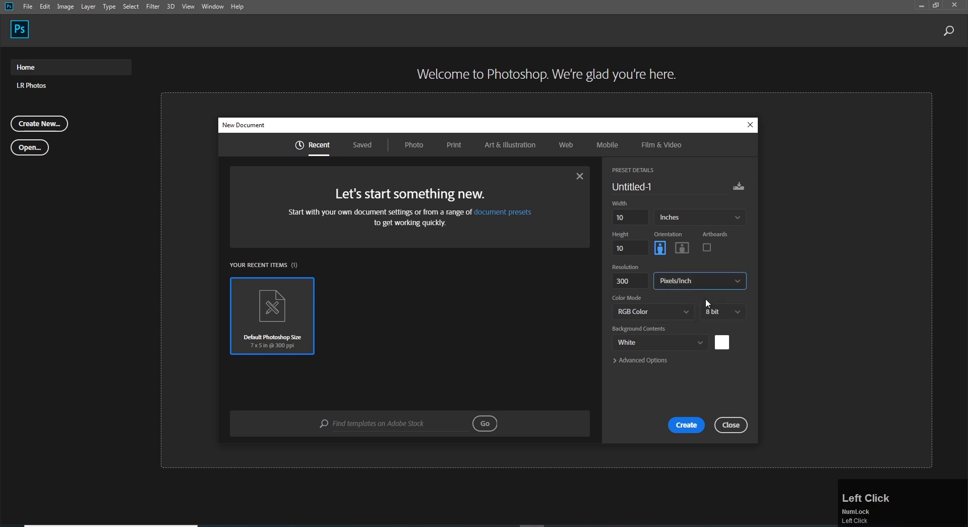
Choose RGB Color as the new document's color mode with 8 bit depth.
{"action": "left_click", "coordinate": [657, 317]}
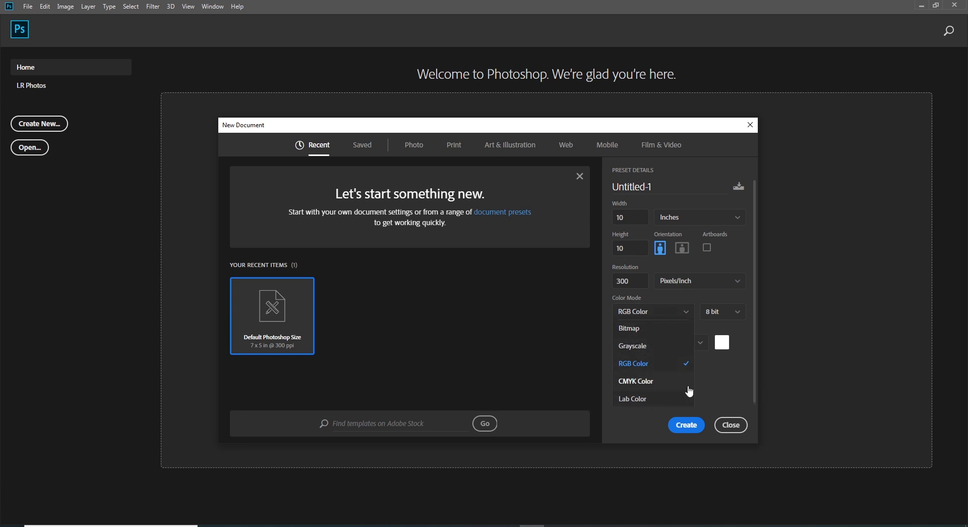
{"action": "left_click", "coordinate": [644, 370]}
{"action": "left_click", "coordinate": [717, 317]}
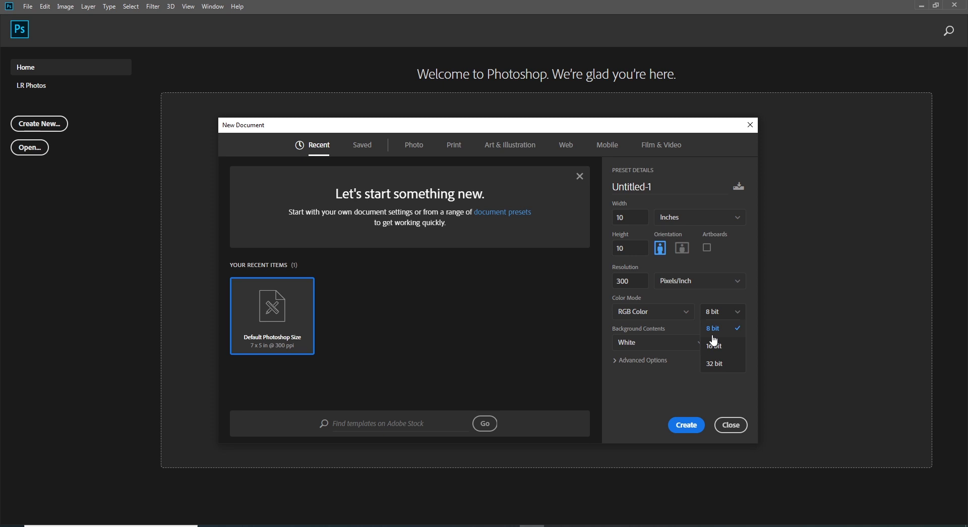
{"action": "left_click", "coordinate": [728, 328]}
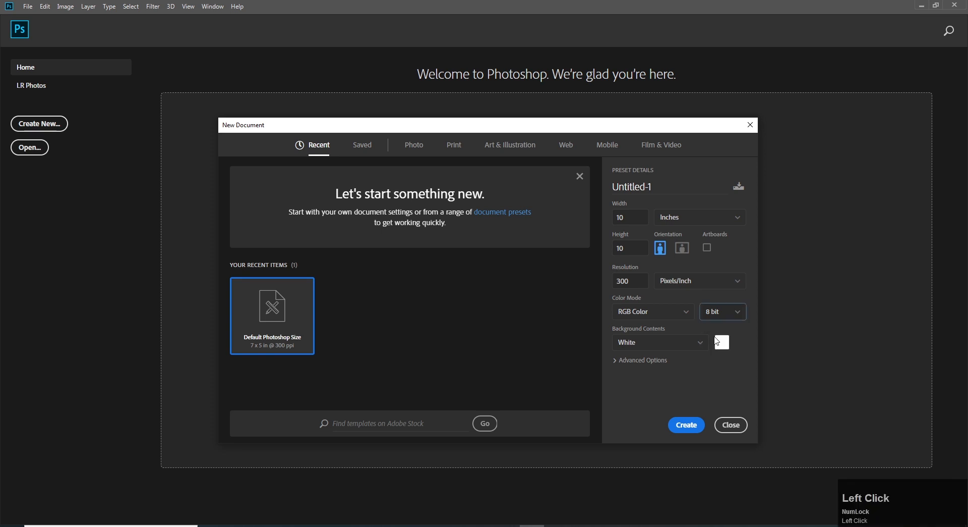
Try Black and Background Color as the new document's background contents.
{"action": "left_click", "coordinate": [659, 343]}
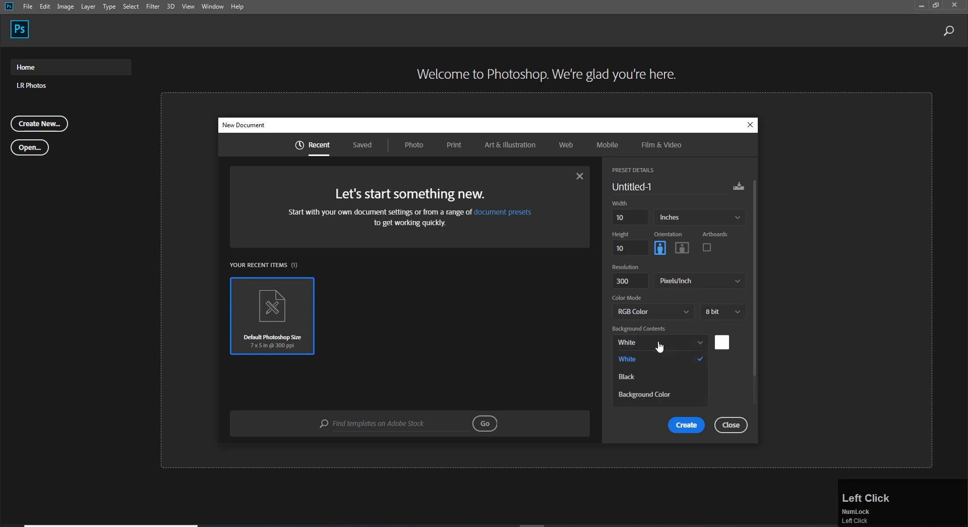
{"action": "left_click", "coordinate": [639, 380]}
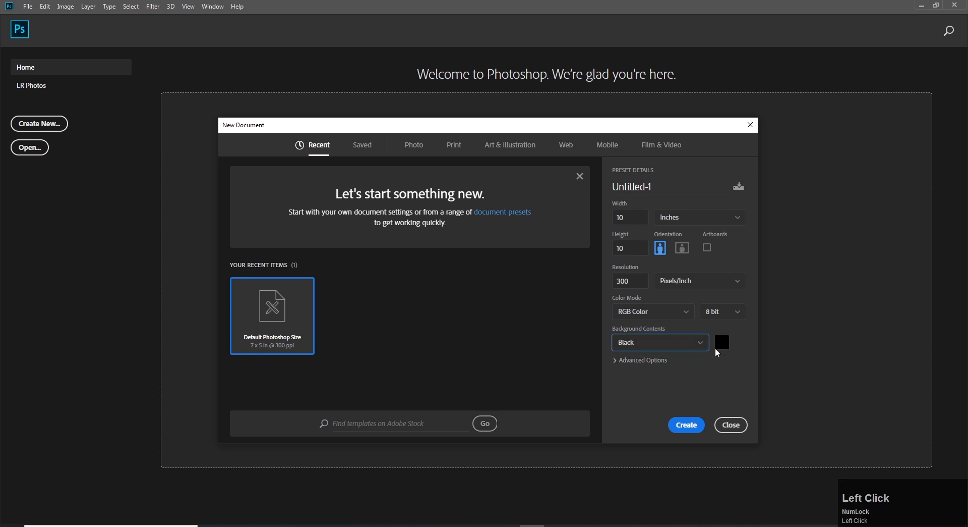
{"action": "left_click", "coordinate": [662, 347]}
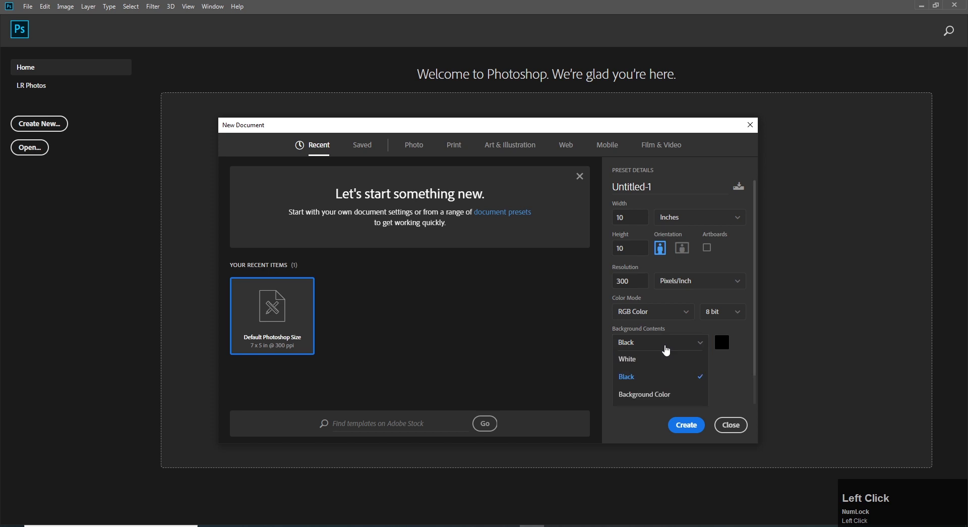
{"action": "left_click", "coordinate": [640, 396]}
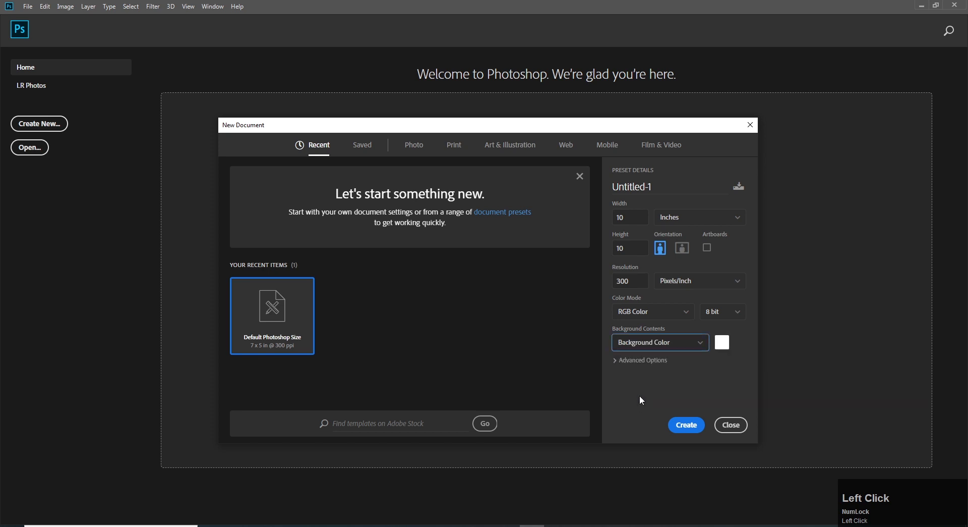
Try pink, blue, green and red shades as a custom background color, and cancel the color choice.
{"action": "left_click", "coordinate": [727, 341]}
{"action": "left_click", "coordinate": [472, 125]}
{"action": "mouse_move", "coordinate": [471, 125]}
{"action": "left_mouse_down"}
{"action": "mouse_move", "coordinate": [399, 146]}
{"action": "mouse_move", "coordinate": [396, 138]}
{"action": "left_mouse_up"}
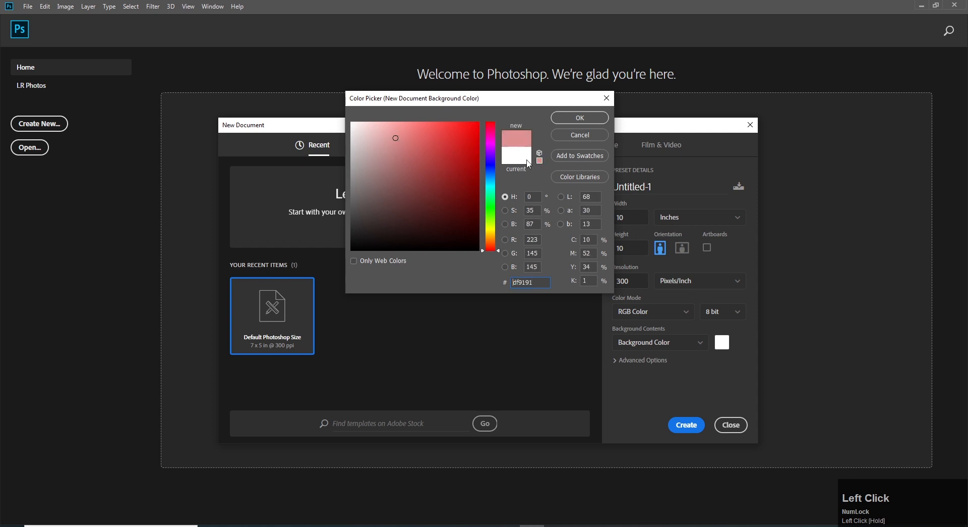
{"action": "left_click", "coordinate": [490, 161]}
{"action": "left_click", "coordinate": [457, 164]}
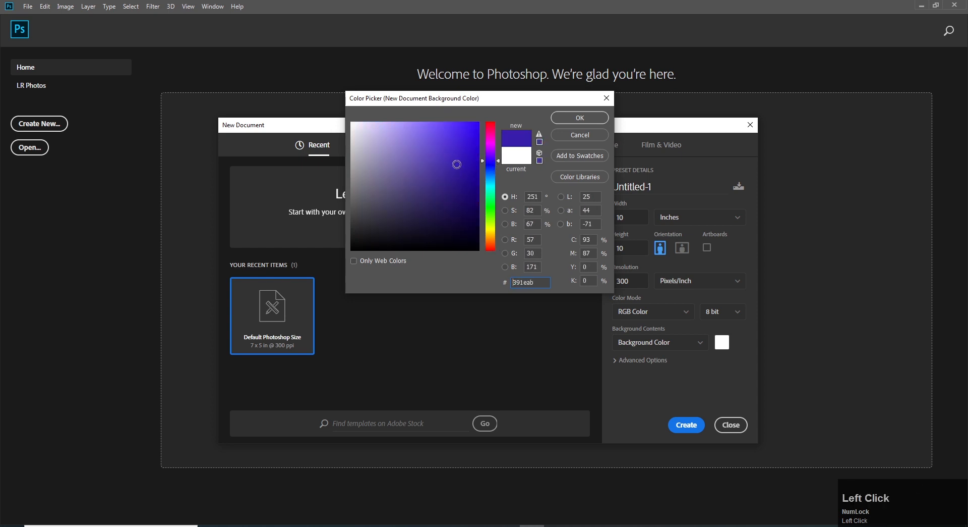
{"action": "left_click_drag", "start_coordinate": [457, 164], "coordinate": [459, 203]}
{"action": "mouse_move", "coordinate": [492, 170]}
{"action": "left_mouse_down"}
{"action": "mouse_move", "coordinate": [492, 203]}
{"action": "mouse_move", "coordinate": [474, 173]}
{"action": "left_mouse_up"}
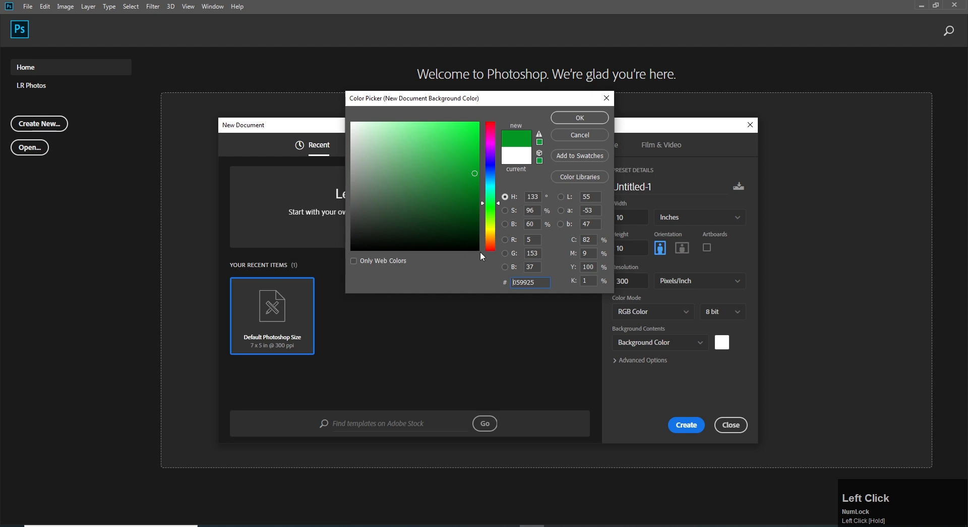
{"action": "left_click_drag", "start_coordinate": [490, 128], "coordinate": [500, 108]}
{"action": "mouse_move", "coordinate": [470, 138]}
{"action": "left_mouse_down"}
{"action": "mouse_move", "coordinate": [479, 122]}
{"action": "mouse_move", "coordinate": [452, 185]}
{"action": "mouse_move", "coordinate": [452, 177]}
{"action": "left_mouse_up"}
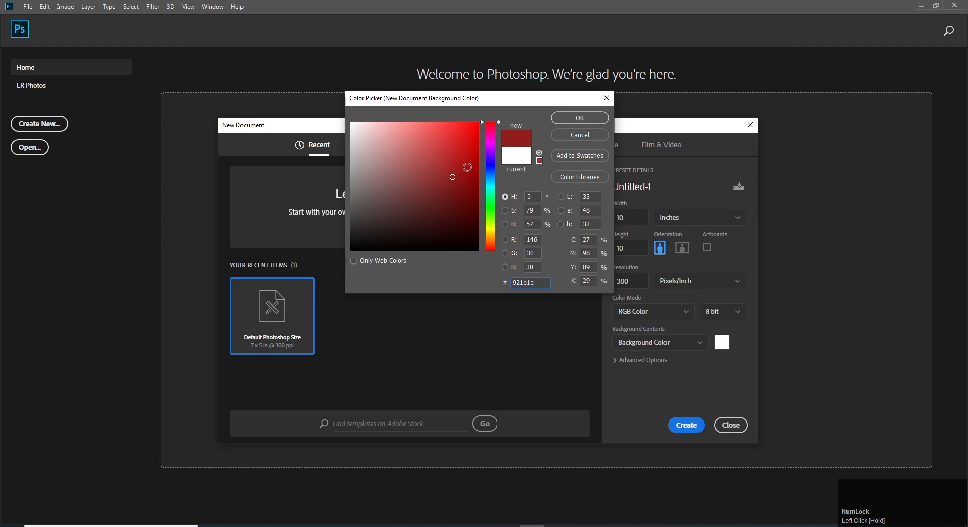
{"action": "left_click", "coordinate": [566, 135]}
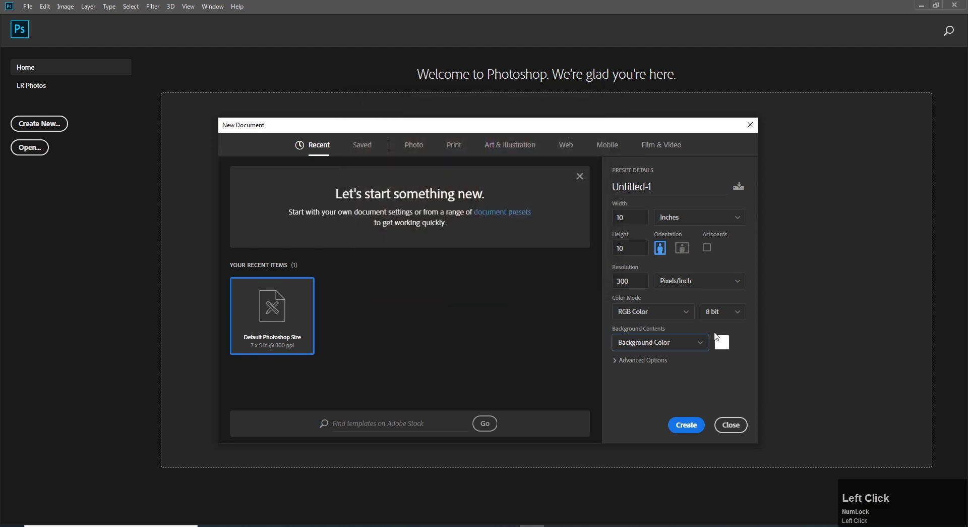
Set the background contents to White and review the new document's advanced options.
{"action": "left_click", "coordinate": [656, 347]}
{"action": "left_click", "coordinate": [640, 366]}
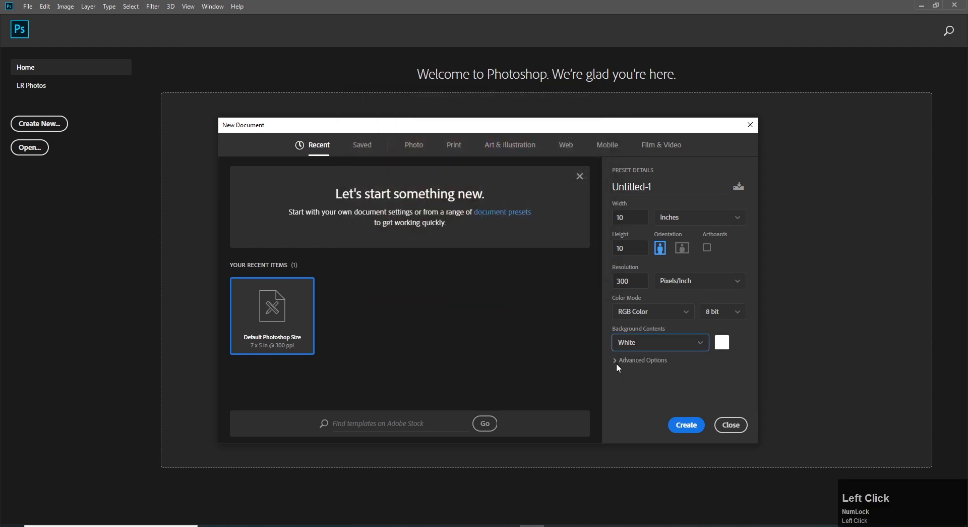
{"action": "left_click", "coordinate": [616, 360]}
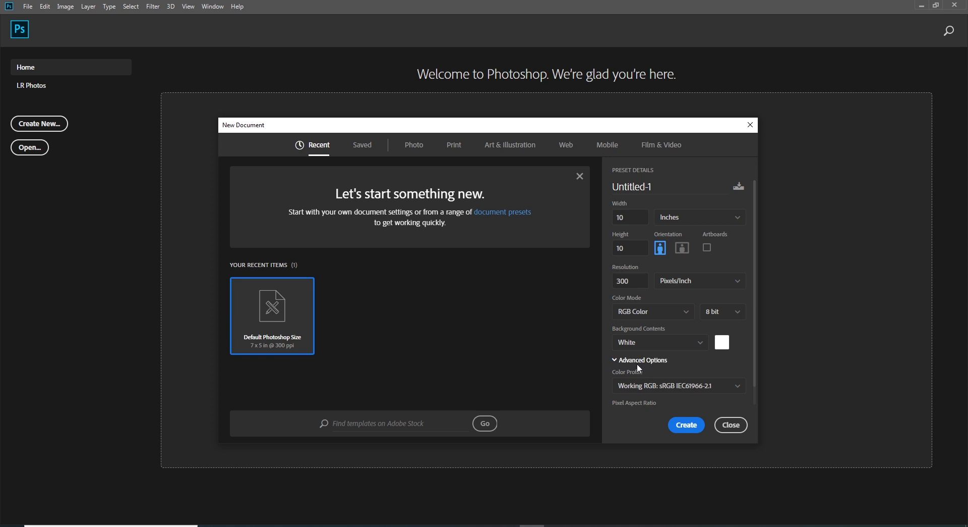
{"action": "left_click", "coordinate": [615, 360]}
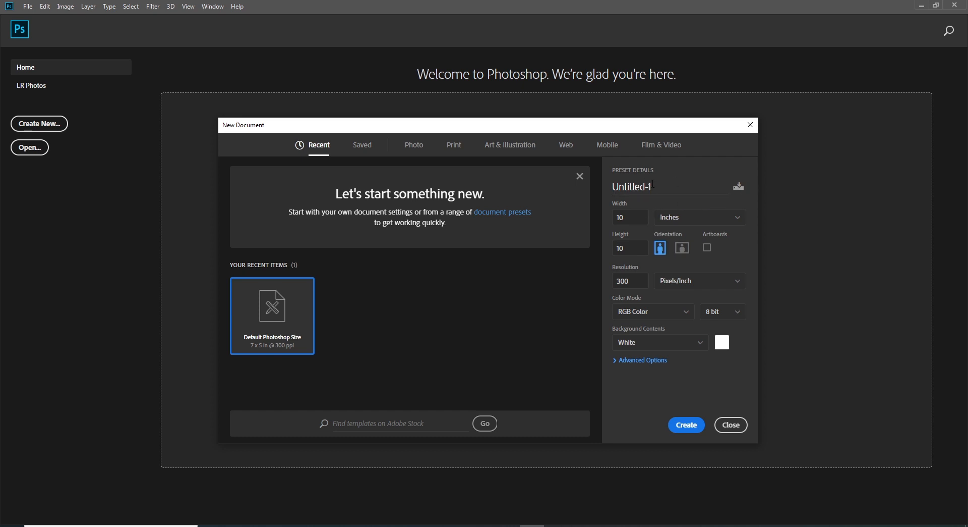
Name the new document Class 1.
{"action": "left_click_drag", "start_coordinate": [727, 187], "coordinate": [590, 188]}
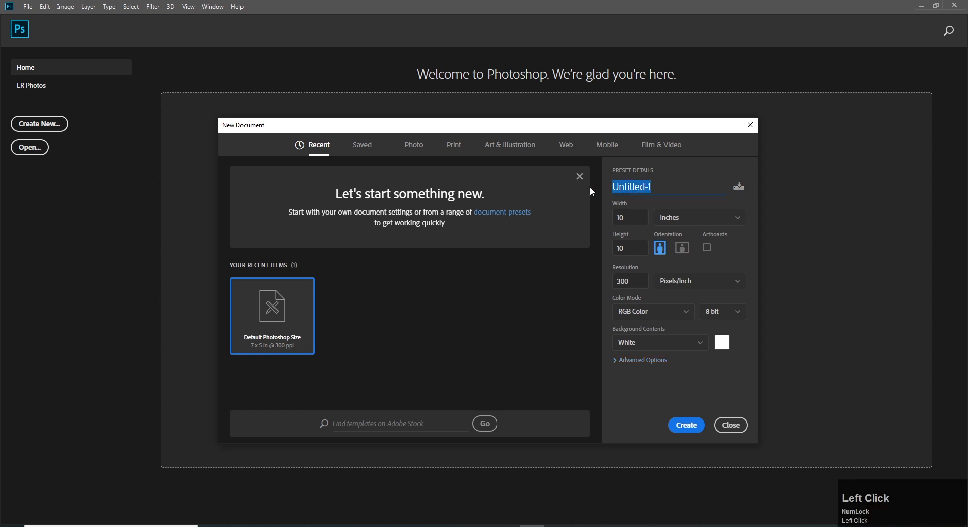
{"action": "type", "text": "Jansher"}
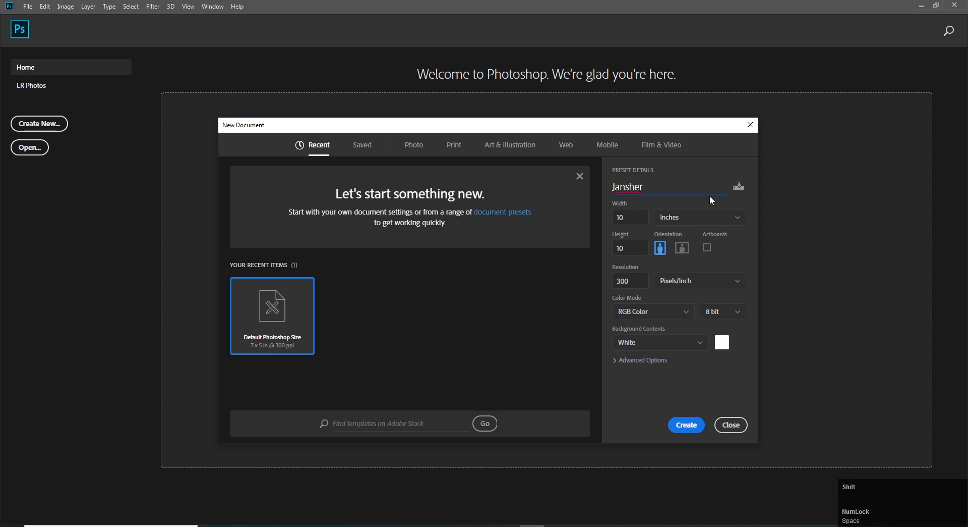
{"action": "key", "text": "ctrl+a"}
{"action": "key", "text": "BackSpace"}
{"action": "type", "text": "Class 1"}
Save the current document settings as a preset named Class 1 and view the saved presets.
{"action": "left_click", "coordinate": [739, 196]}
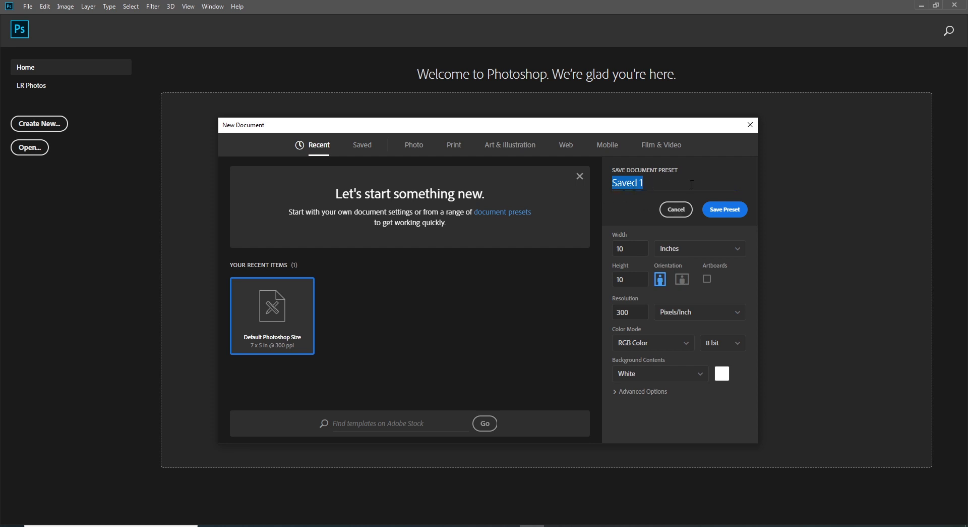
{"action": "type", "text": "C"}
{"action": "key", "text": "BackSpace"}
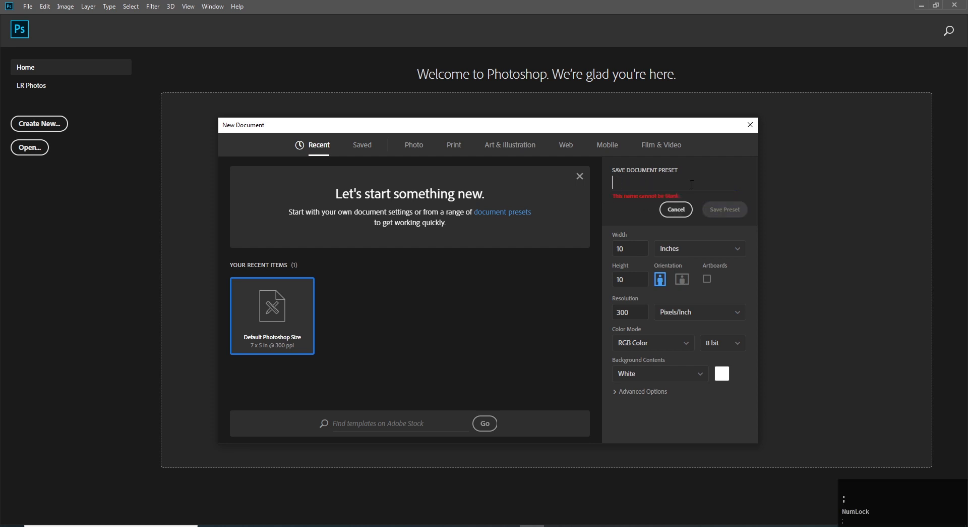
{"action": "type", "text": "Class "}
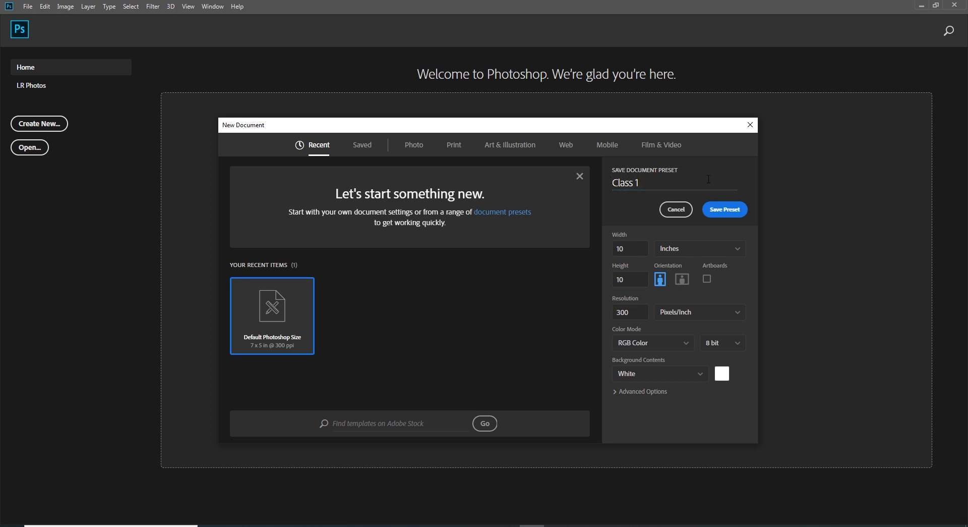
{"action": "type", "text": "1"}
{"action": "left_click", "coordinate": [725, 208]}
{"action": "left_click", "coordinate": [363, 147]}
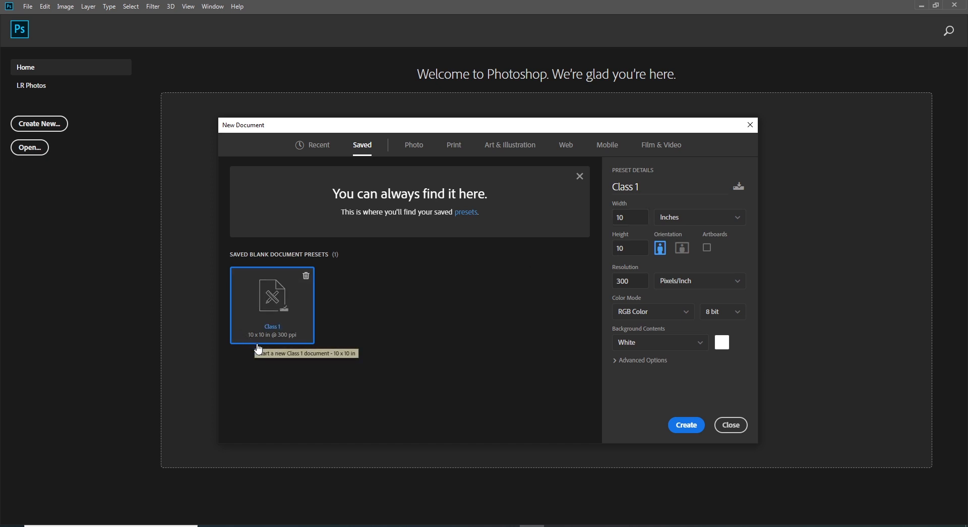
Change the document settings to 5 by 5 inches at a resolution of 72 pixels per inch.
{"action": "left_click", "coordinate": [618, 218]}
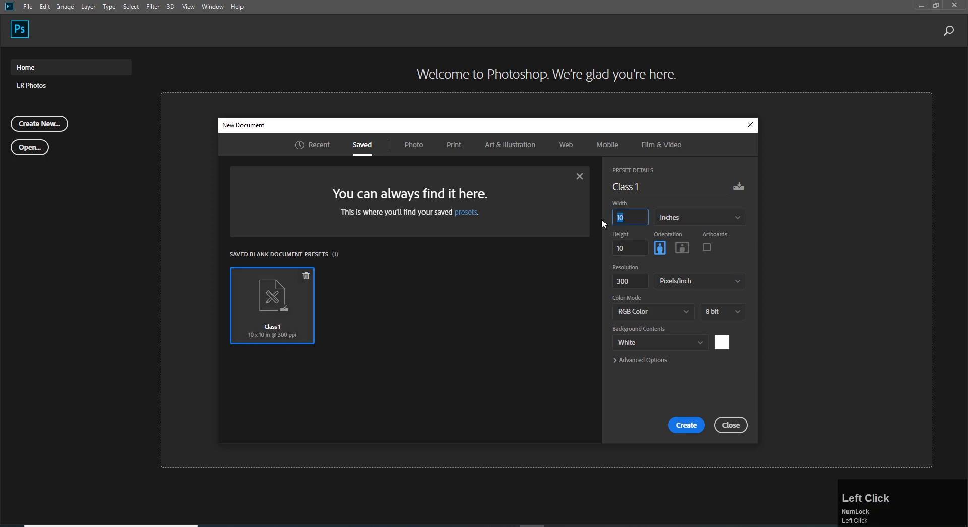
{"action": "key", "text": "Tab"}
{"action": "type", "text": "5"}
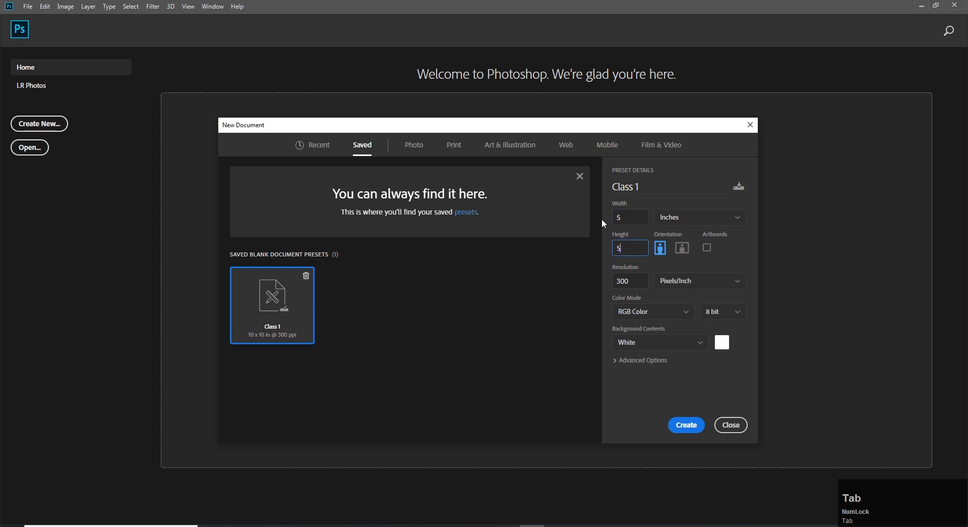
{"action": "left_click", "coordinate": [642, 281]}
{"action": "type", "text": "72"}
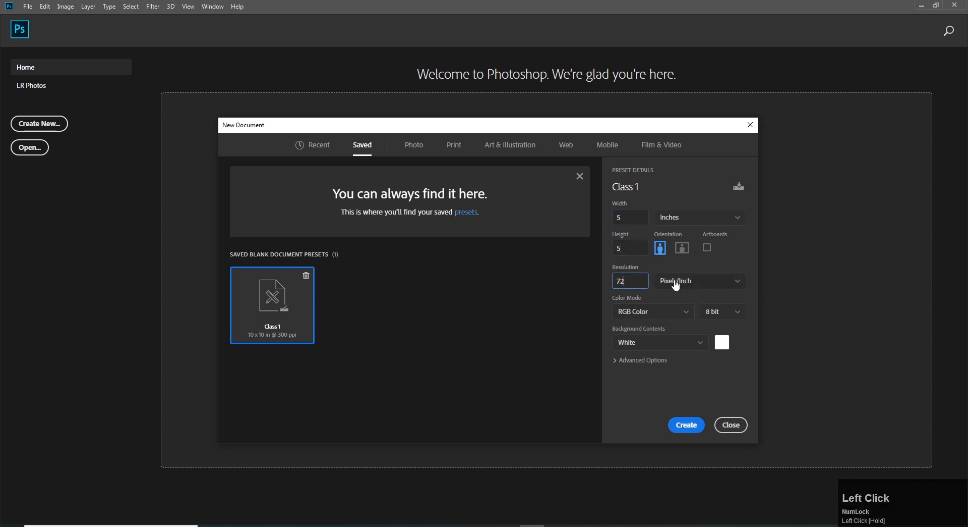
Save the current 5 by 5 inch, 72 ppi document settings as a preset named Class 2.
{"action": "left_click", "coordinate": [743, 192]}
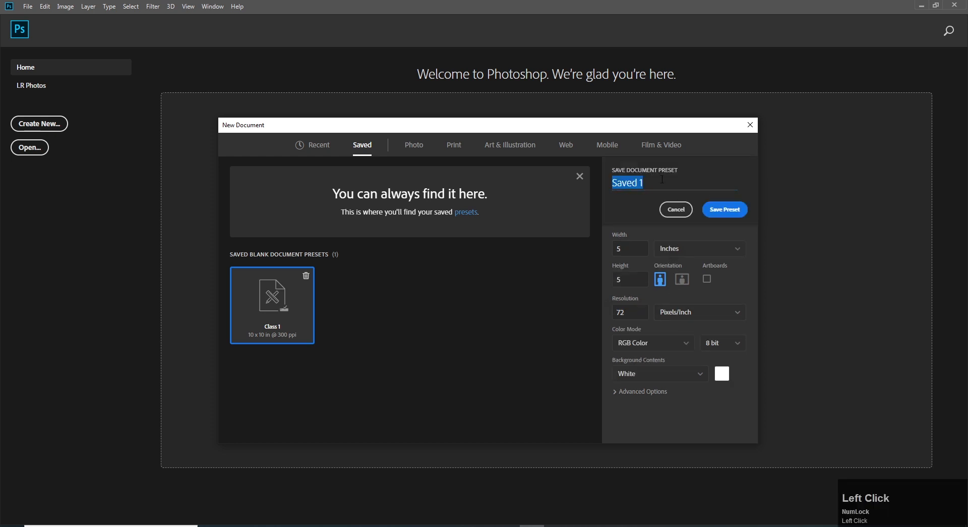
{"action": "type", "text": "Class"}
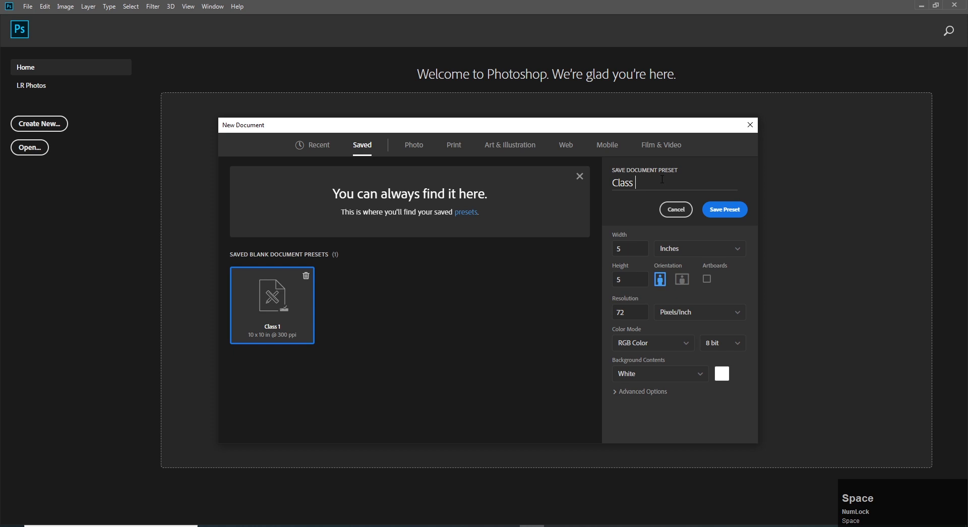
{"action": "left_click", "coordinate": [728, 215]}
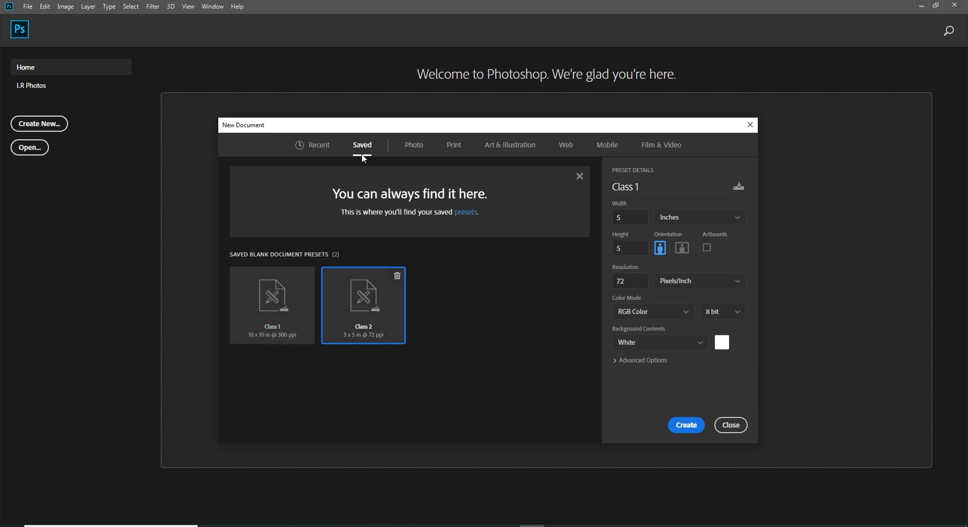
Review the recent items and saved presets, and create a new document from the saved Class 1 preset.
{"action": "left_click", "coordinate": [324, 148]}
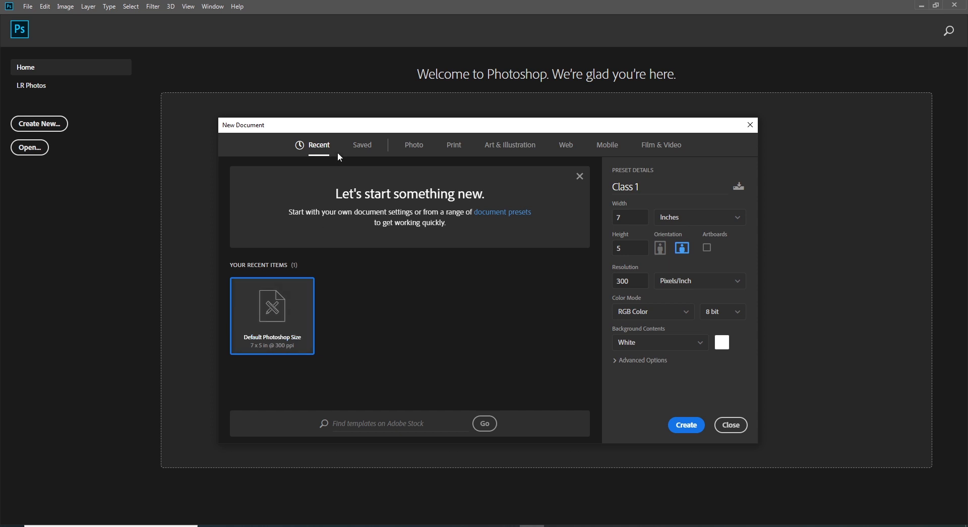
{"action": "left_click", "coordinate": [362, 146]}
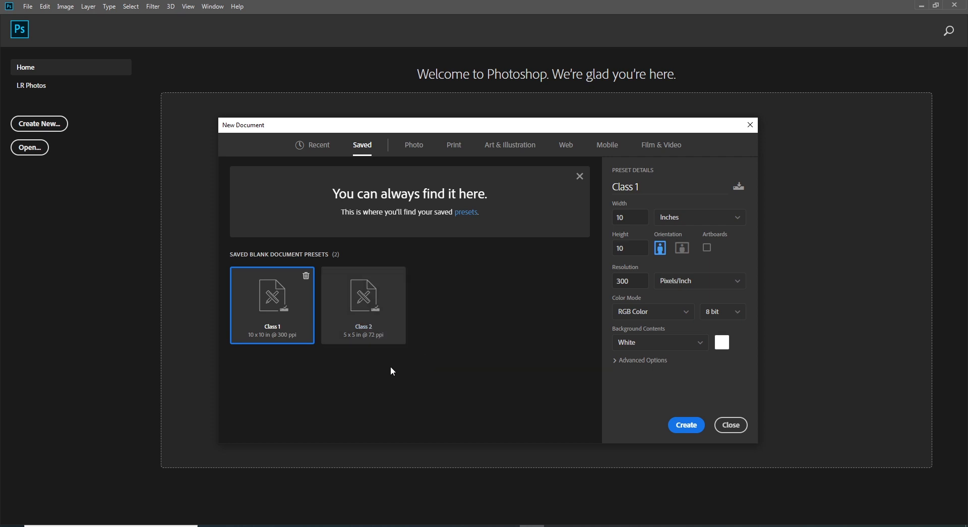
{"action": "left_click", "coordinate": [298, 328]}
{"action": "left_click", "coordinate": [691, 427]}
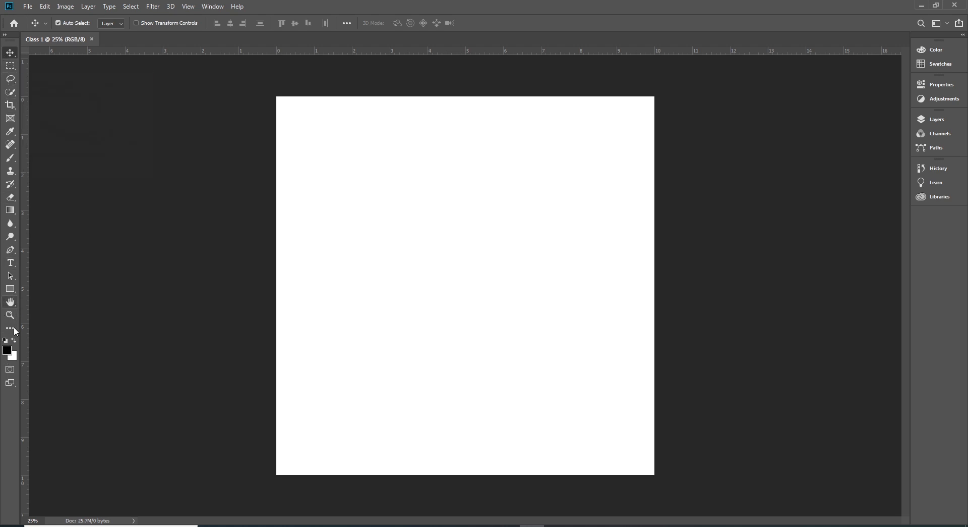
Examine the toolbar in its two-column and single-column layouts and the tools grouped under Move, Marquee and Lasso.
{"action": "left_click", "coordinate": [4, 34]}
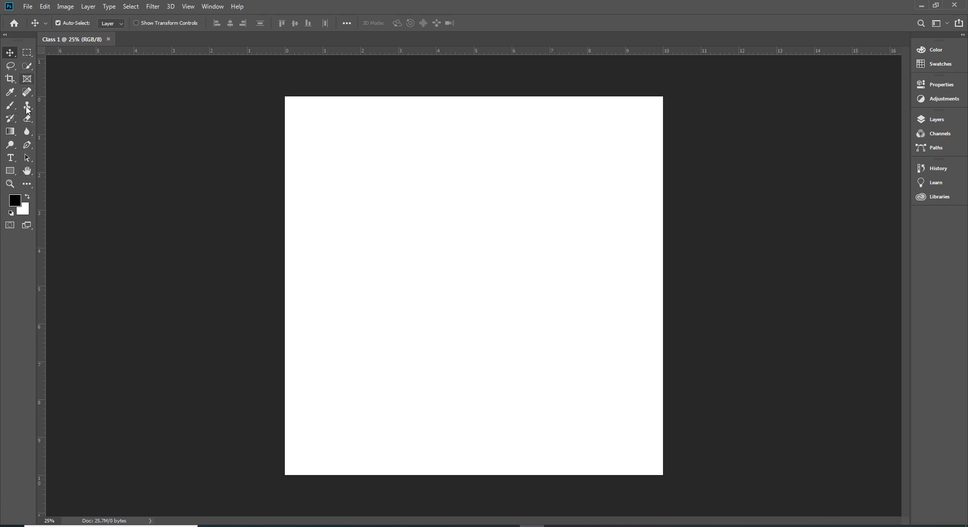
{"action": "left_click", "coordinate": [6, 37]}
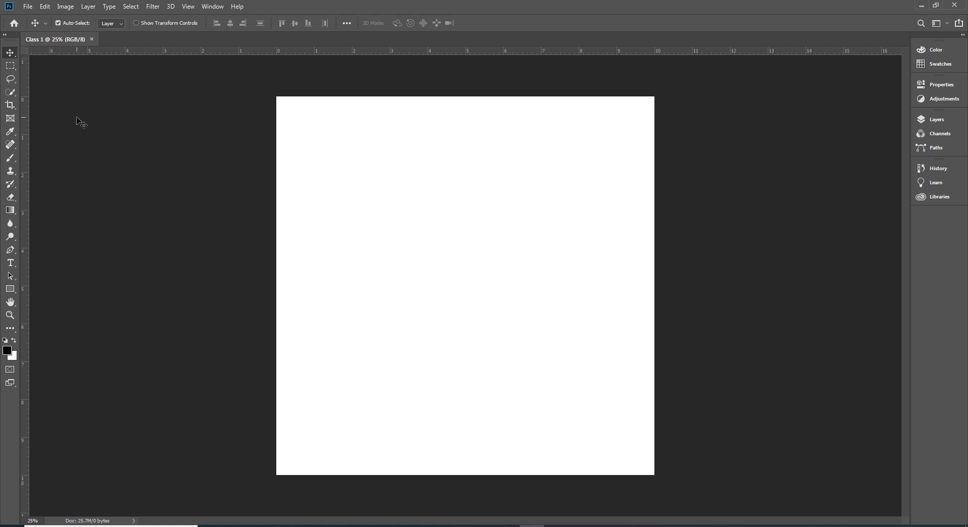
{"action": "left_click", "coordinate": [13, 57]}
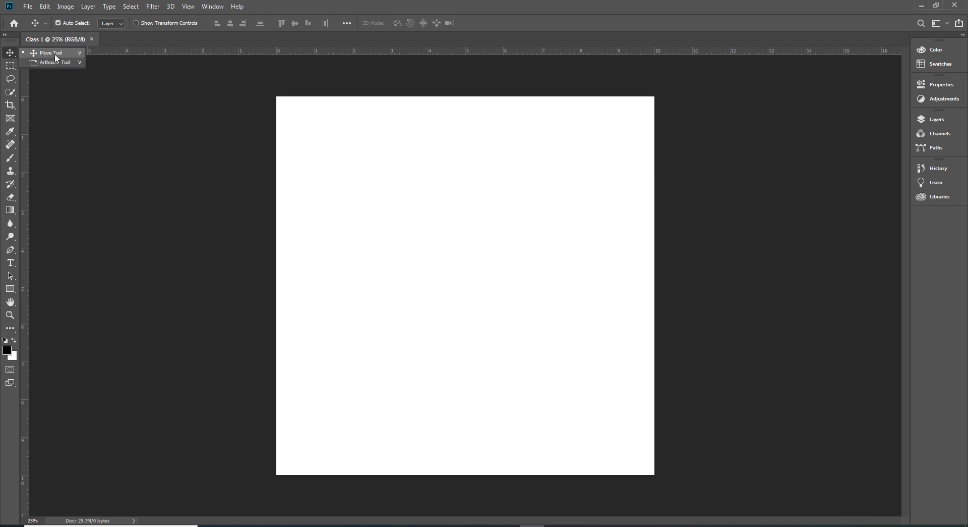
{"action": "left_click", "coordinate": [11, 70]}
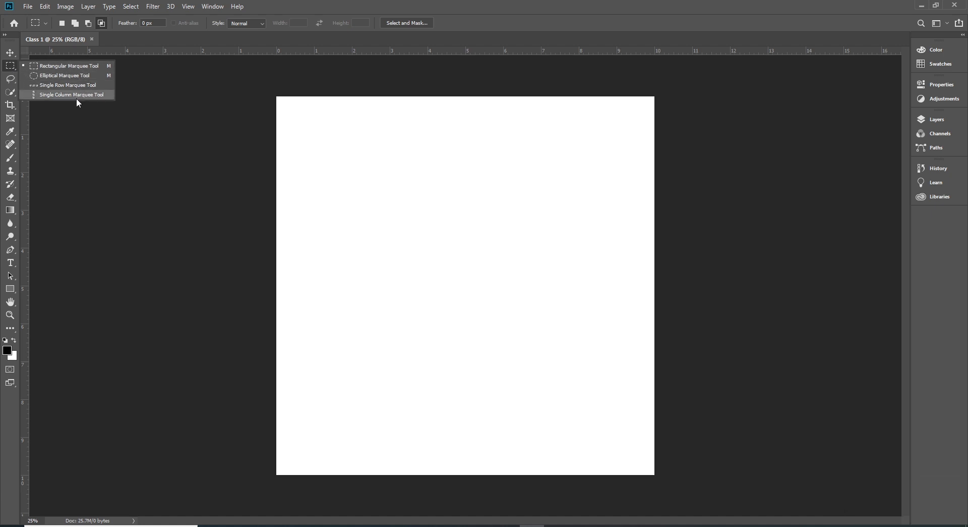
{"action": "left_click", "coordinate": [11, 81]}
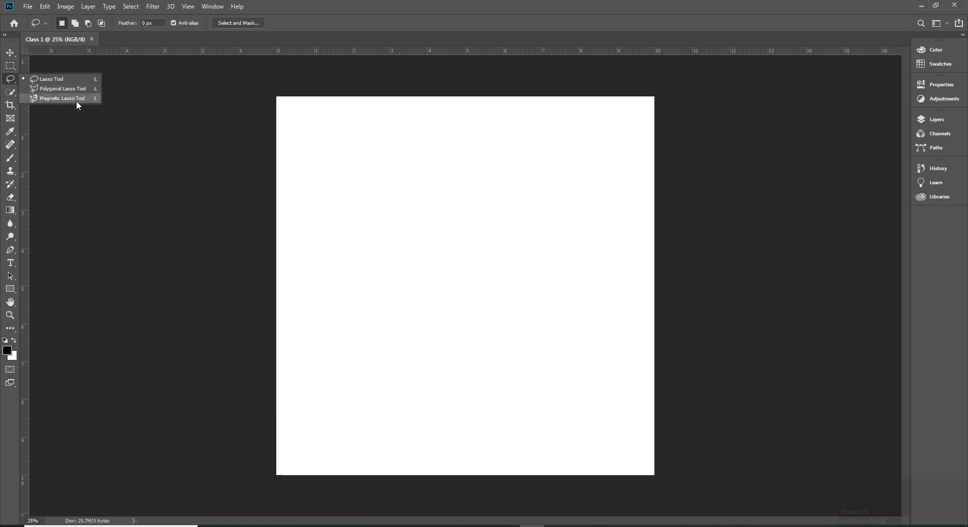
{"action": "left_click", "coordinate": [10, 80]}
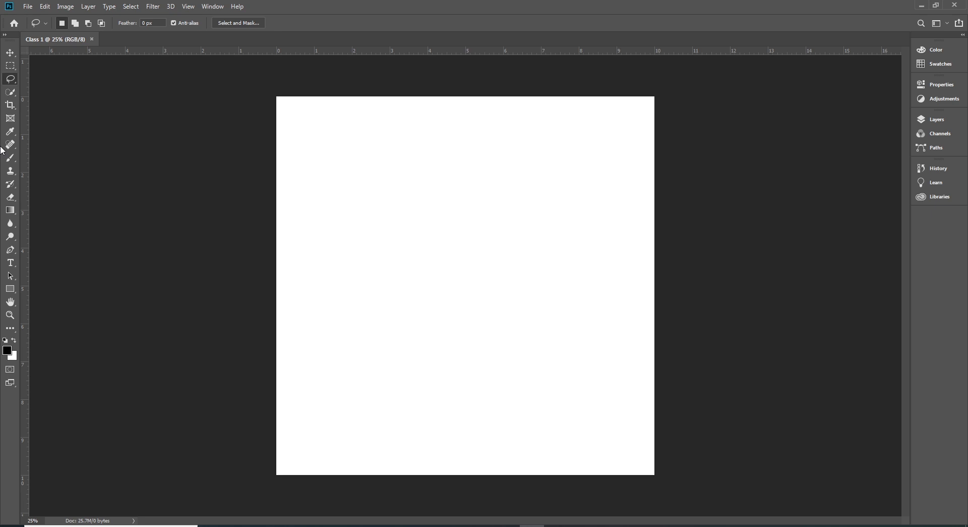
{"action": "left_click", "coordinate": [13, 52]}
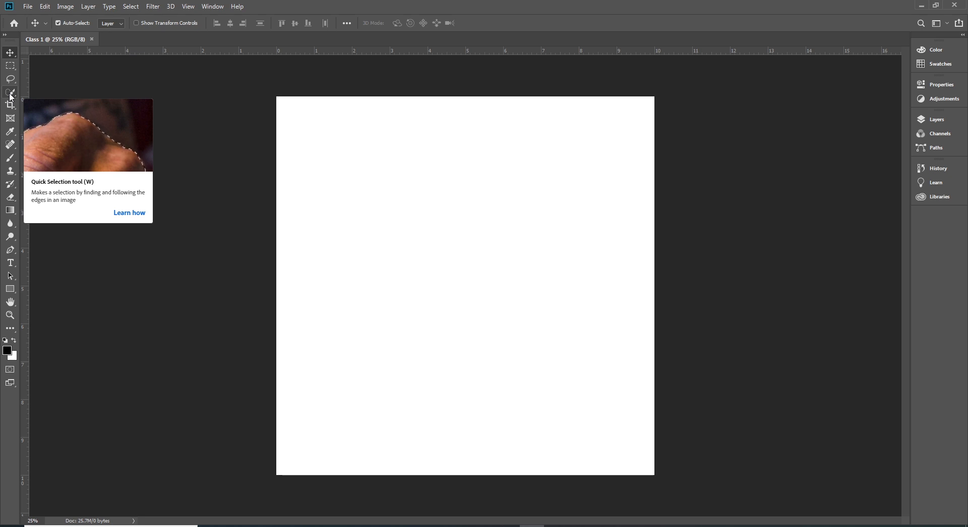
{"action": "left_click", "coordinate": [10, 52]}
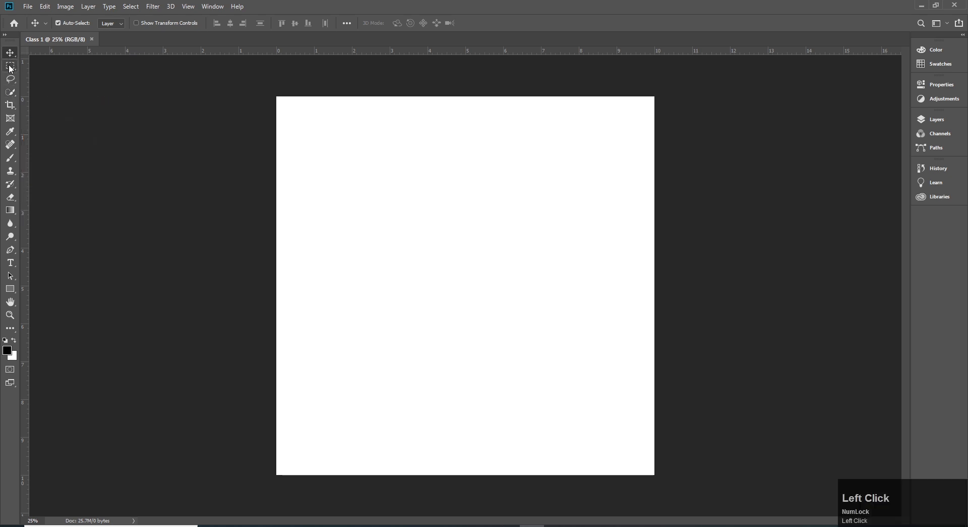
Draw a rectangular marquee selection about 4.3 by 2.9 inches in the upper-left part of the canvas.
{"action": "left_click", "coordinate": [10, 68]}
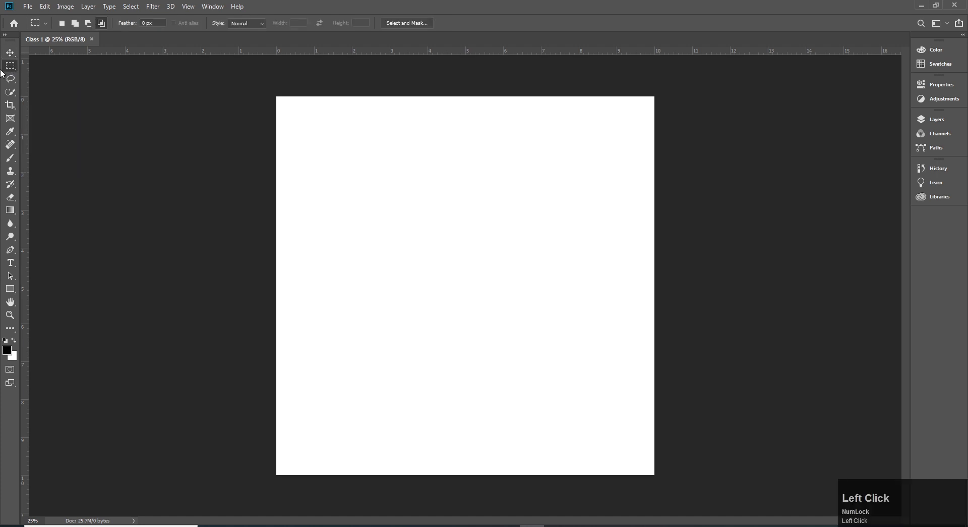
{"action": "key", "text": "m"}
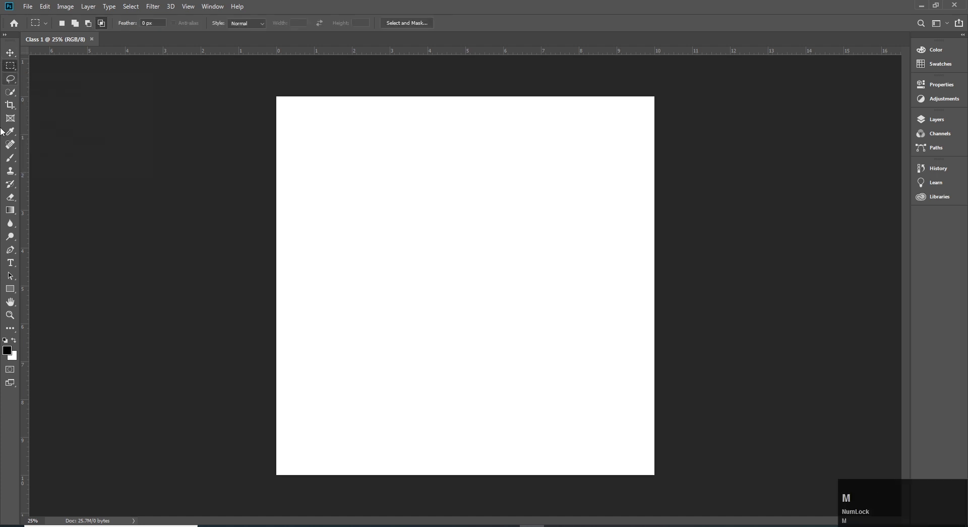
{"action": "left_click", "coordinate": [13, 68]}
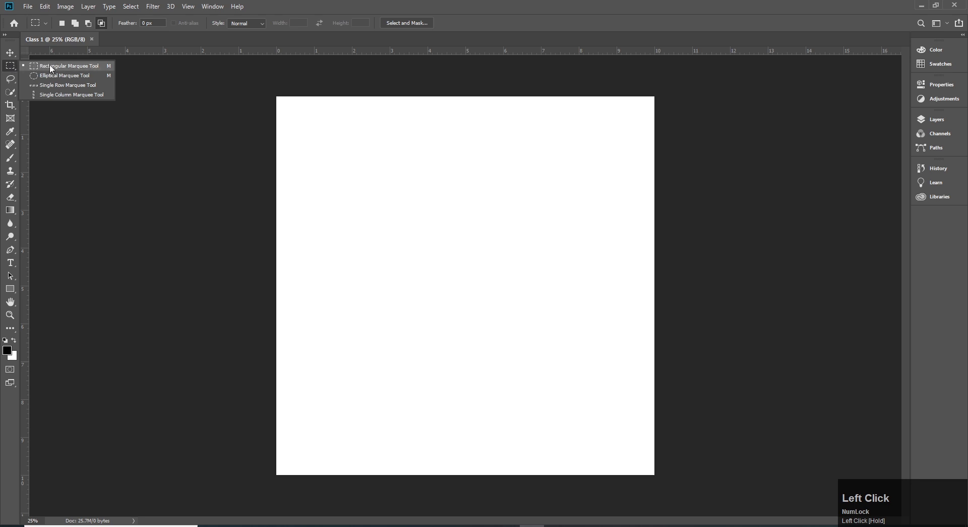
{"action": "left_click", "coordinate": [96, 66]}
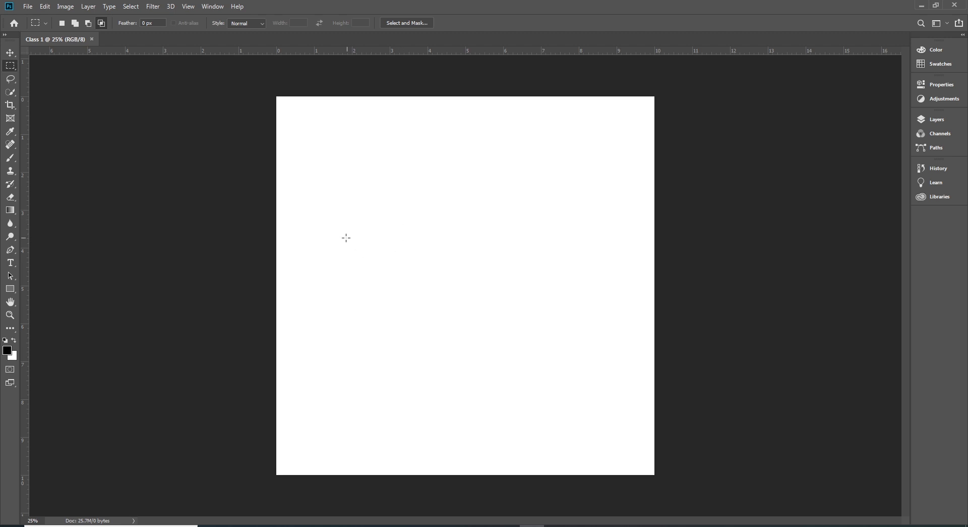
{"action": "left_click_drag", "start_coordinate": [325, 150], "coordinate": [486, 262]}
Activate the Brush Tool and set the brush size to 50 px.
{"action": "key", "text": "b"}
{"action": "left_click", "coordinate": [11, 158]}
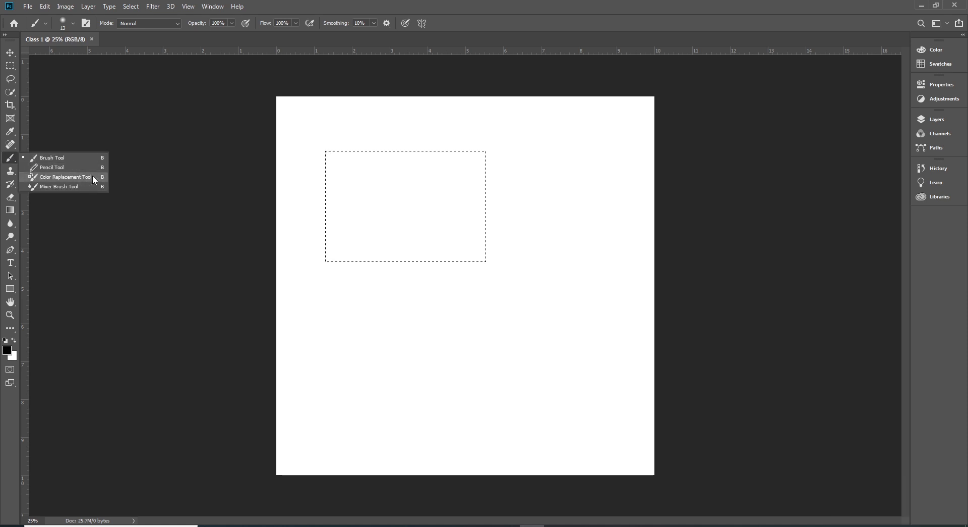
{"action": "left_click", "coordinate": [69, 162]}
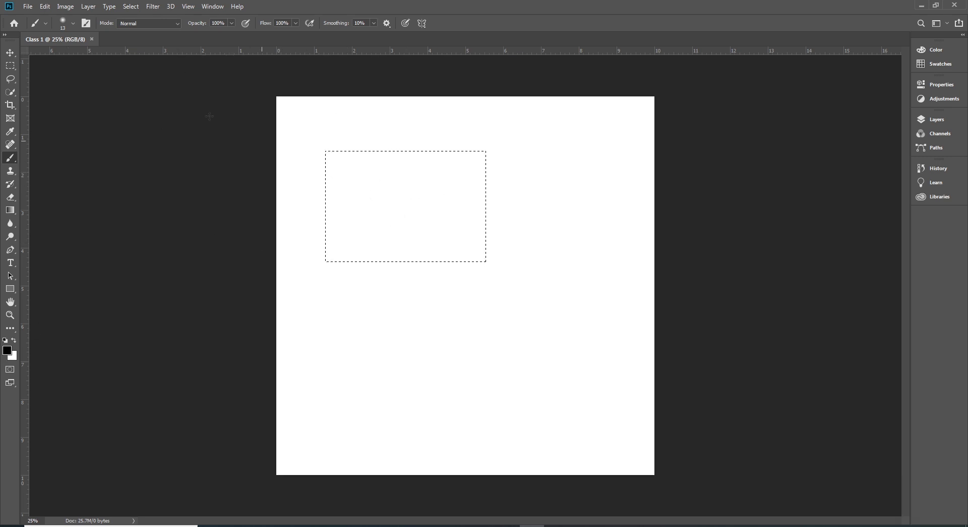
{"action": "left_click", "coordinate": [72, 24]}
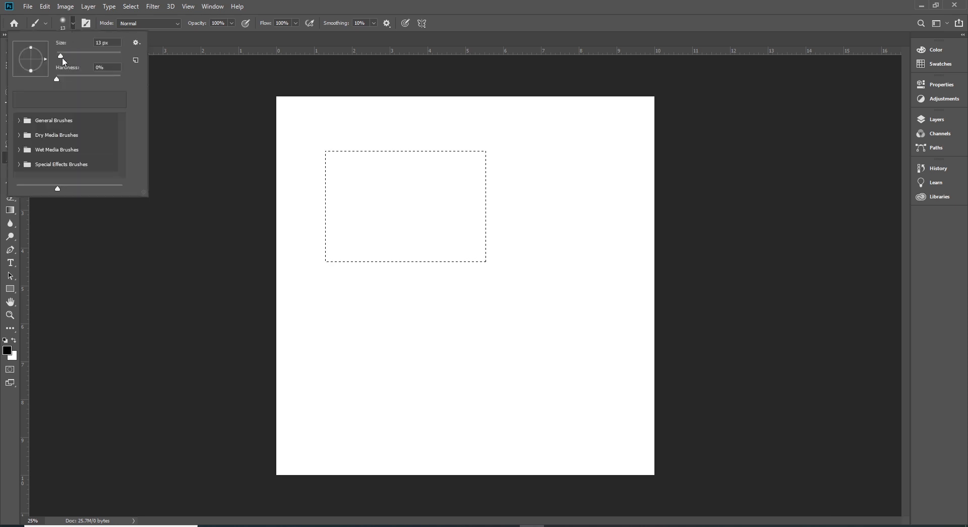
{"action": "left_click_drag", "start_coordinate": [61, 56], "coordinate": [74, 58]}
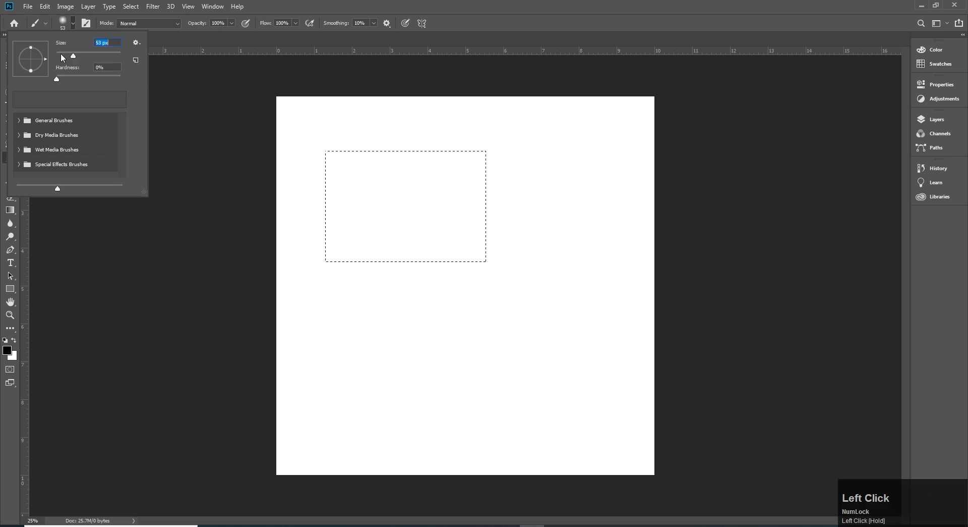
{"action": "type", "text": "50"}
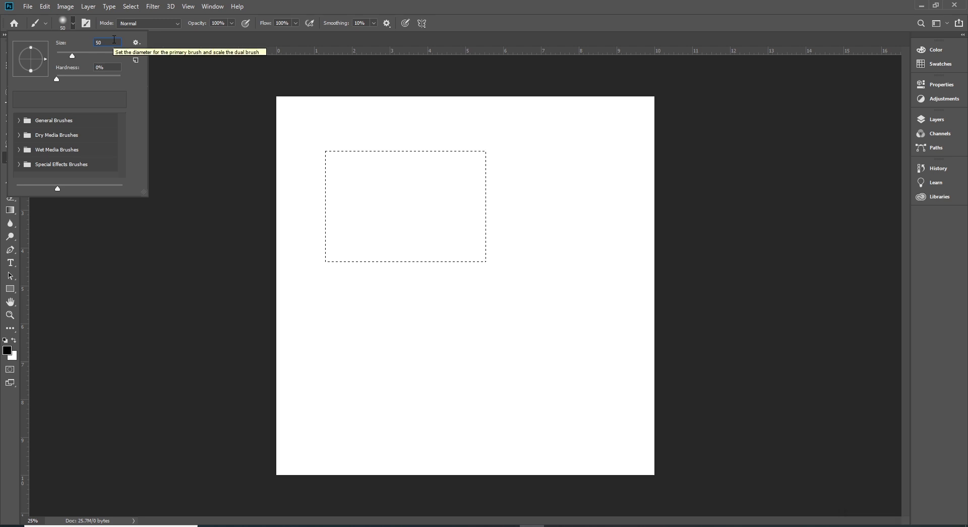
{"action": "key", "text": "Return"}
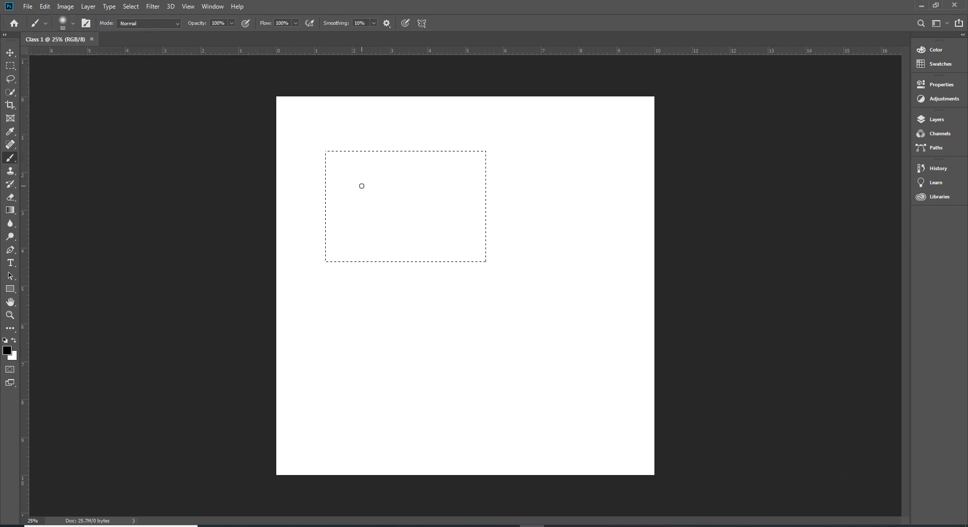
Set the brush size to 130 px and keep the hardness at 0%.
{"action": "left_click", "coordinate": [74, 24]}
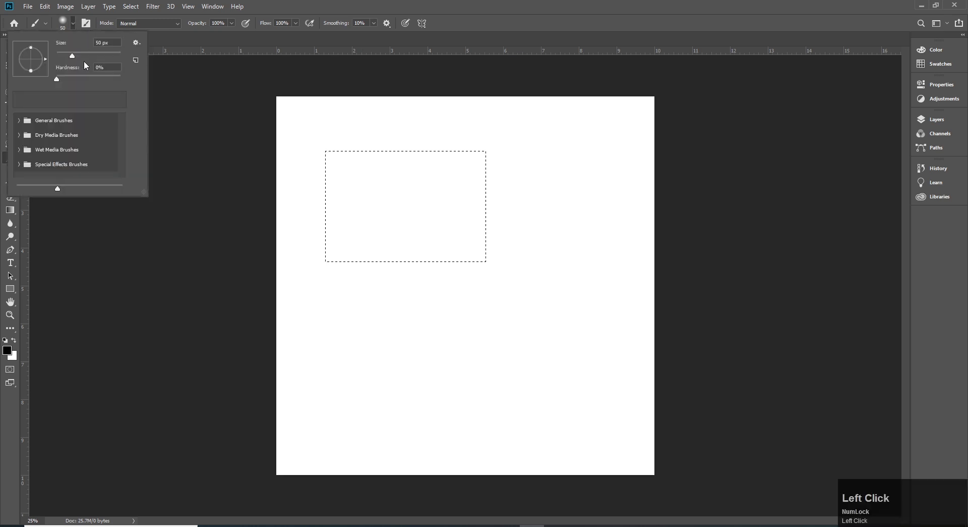
{"action": "left_click_drag", "start_coordinate": [75, 55], "coordinate": [95, 58]}
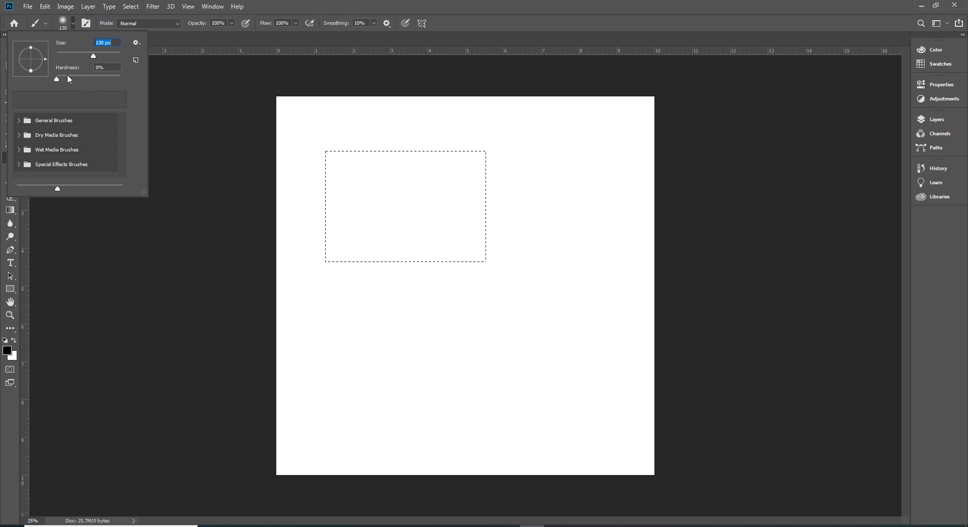
{"action": "mouse_move", "coordinate": [57, 78]}
{"action": "left_mouse_down"}
{"action": "mouse_move", "coordinate": [84, 82]}
{"action": "mouse_move", "coordinate": [58, 83]}
{"action": "left_mouse_up"}
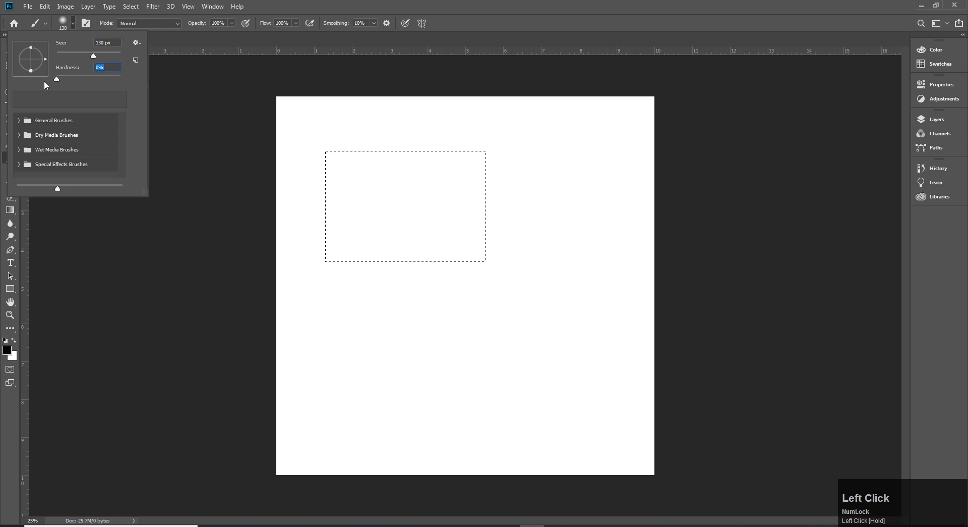
{"action": "key", "text": "Return"}
Paint a black diagonal stroke inside the rectangular selection and try to paint outside it, below the selection.
{"action": "left_click_drag", "start_coordinate": [347, 170], "coordinate": [409, 203]}
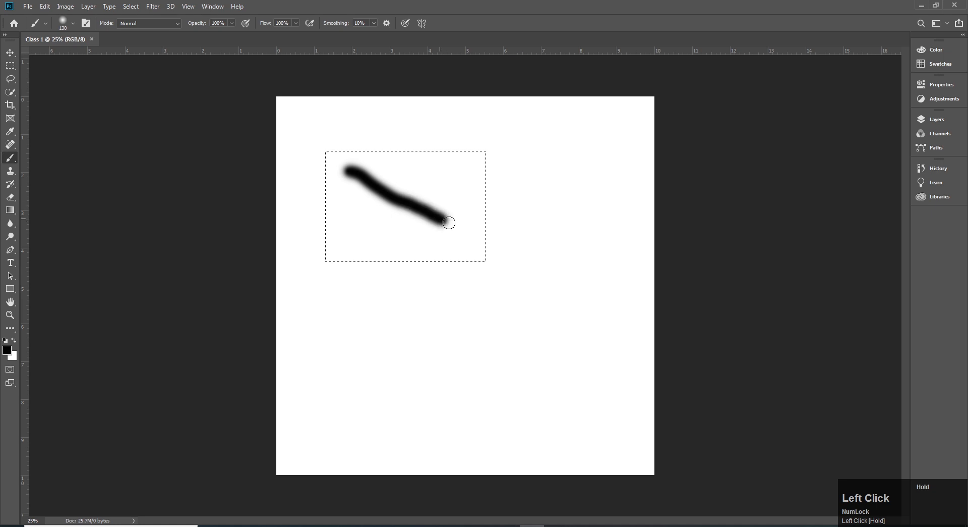
{"action": "left_click_drag", "start_coordinate": [468, 232], "coordinate": [474, 239]}
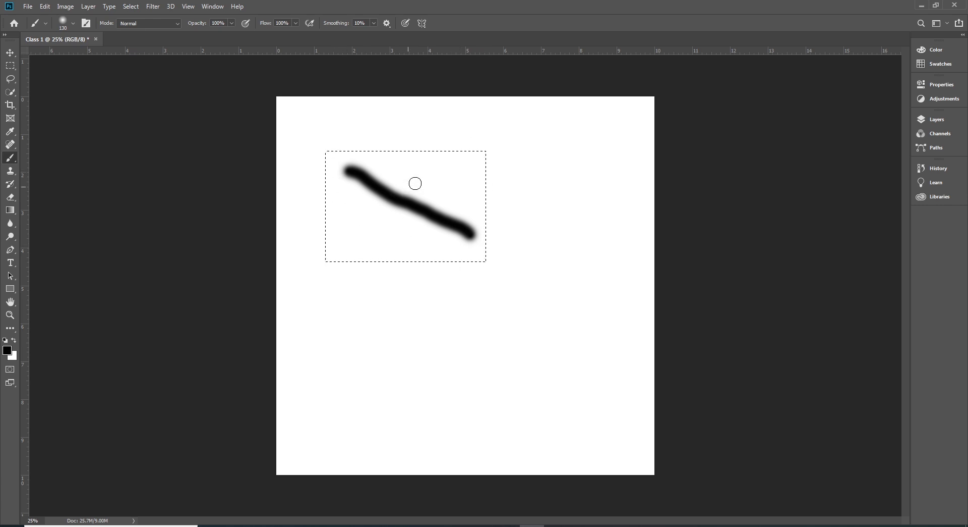
{"action": "left_click", "coordinate": [432, 322]}
{"action": "mouse_move", "coordinate": [432, 322]}
{"action": "left_mouse_down"}
{"action": "mouse_move", "coordinate": [562, 363]}
{"action": "mouse_move", "coordinate": [344, 364]}
{"action": "mouse_move", "coordinate": [615, 363]}
{"action": "mouse_move", "coordinate": [400, 365]}
{"action": "mouse_move", "coordinate": [353, 314]}
{"action": "mouse_move", "coordinate": [397, 309]}
{"action": "mouse_move", "coordinate": [391, 275]}
{"action": "left_mouse_up"}
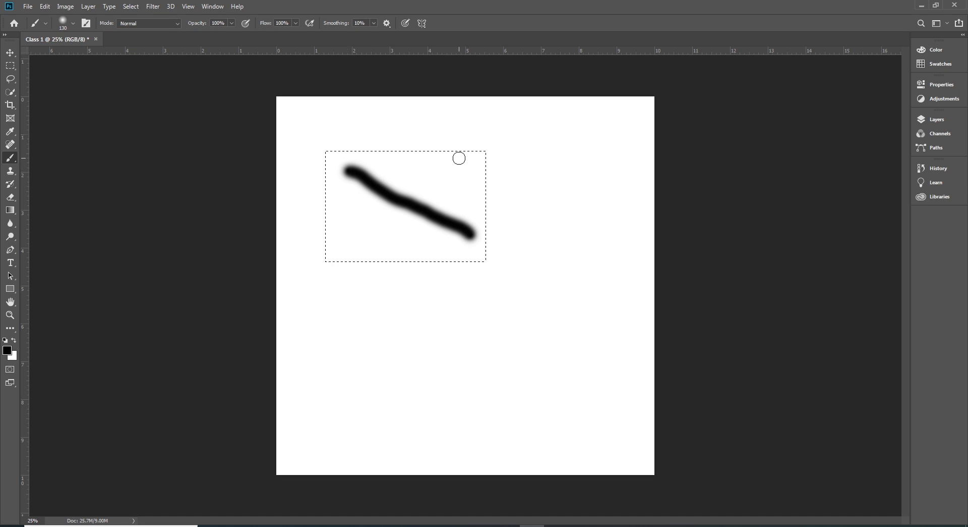
Paint several more black strokes across the diagonal one, running some past the selection's edges.
{"action": "left_click_drag", "start_coordinate": [462, 161], "coordinate": [423, 255]}
{"action": "left_click_drag", "start_coordinate": [437, 156], "coordinate": [379, 259]}
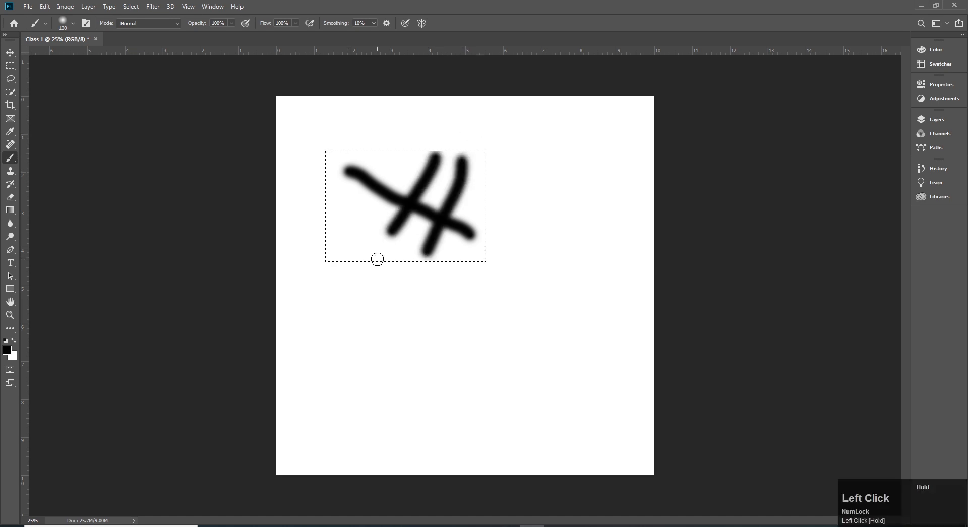
{"action": "mouse_move", "coordinate": [402, 148]}
{"action": "left_mouse_down"}
{"action": "mouse_move", "coordinate": [323, 248]}
{"action": "mouse_move", "coordinate": [318, 268]}
{"action": "left_mouse_up"}
{"action": "left_click_drag", "start_coordinate": [354, 163], "coordinate": [376, 252]}
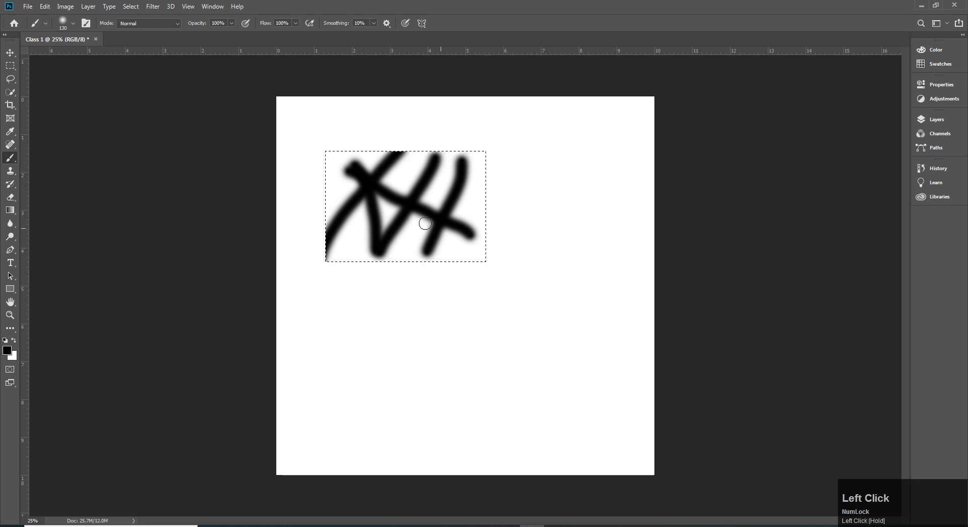
Switch to the Move Tool and deselect the rectangular selection around the brush strokes.
{"action": "left_click", "coordinate": [10, 53]}
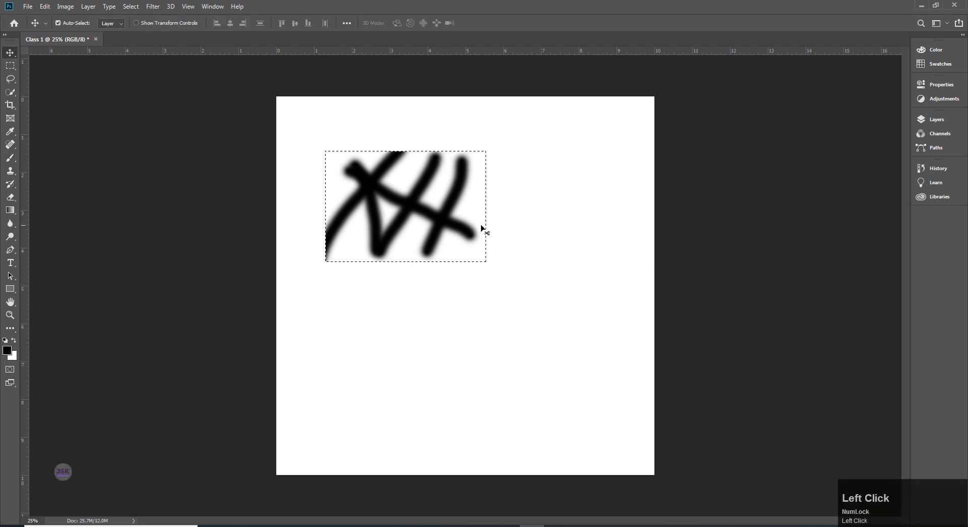
{"action": "key", "text": "shift+BackSpace"}
{"action": "key", "text": "Return"}
{"action": "key", "text": "v"}
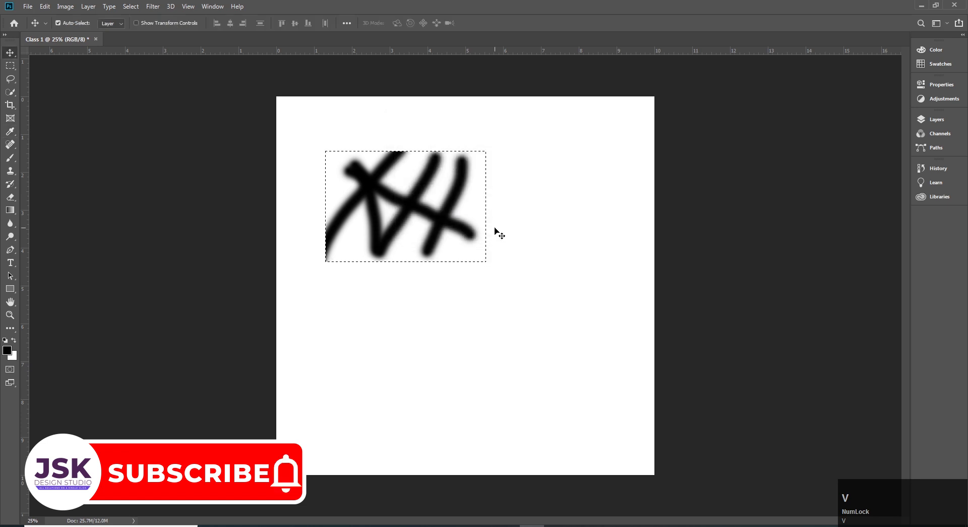
{"action": "key", "text": "ctrl+d"}
{"action": "key", "text": "v"}
{"action": "left_click", "coordinate": [379, 198]}
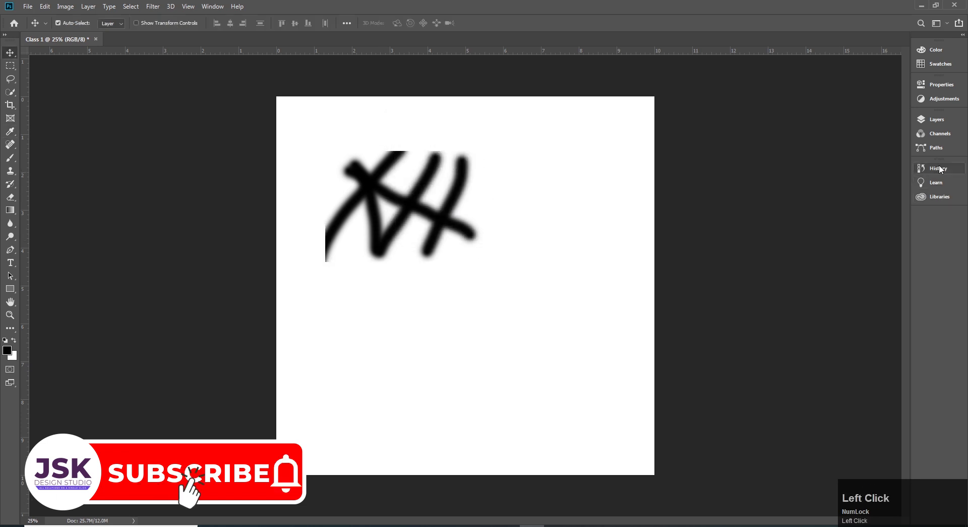
Show the document's layers and try to move the brush strokes on the Background layer with the Move Tool, without converting the layer.
{"action": "left_click", "coordinate": [939, 120]}
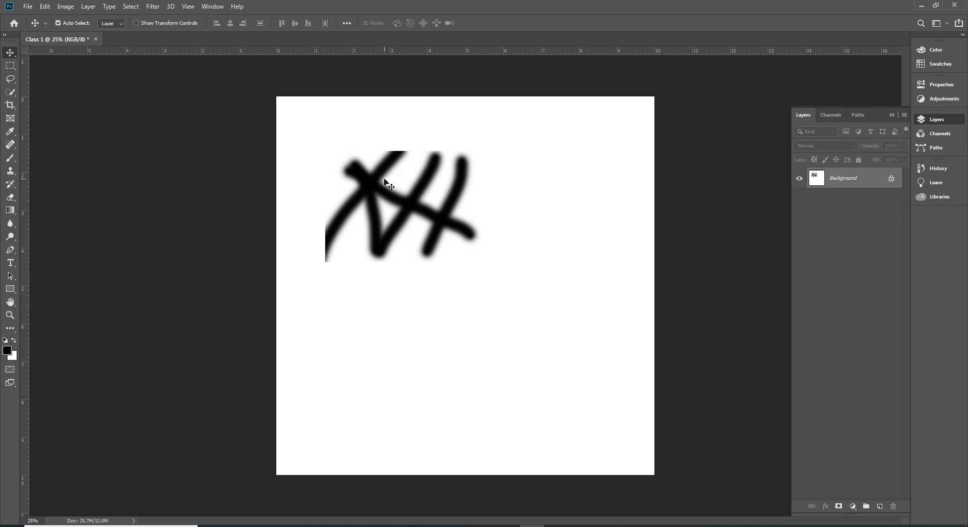
{"action": "left_click", "coordinate": [11, 54]}
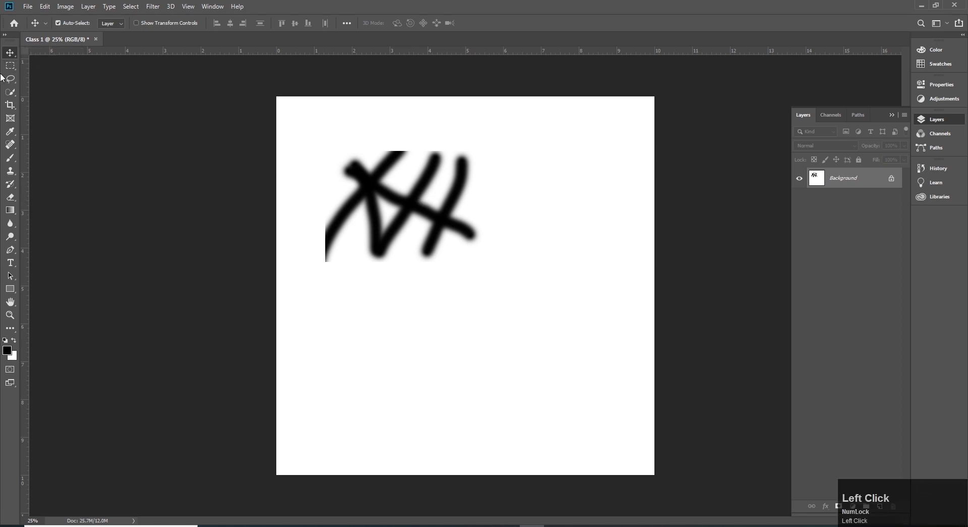
{"action": "left_click_drag", "start_coordinate": [10, 53], "coordinate": [38, 51]}
{"action": "left_click_drag", "start_coordinate": [397, 195], "coordinate": [481, 274]}
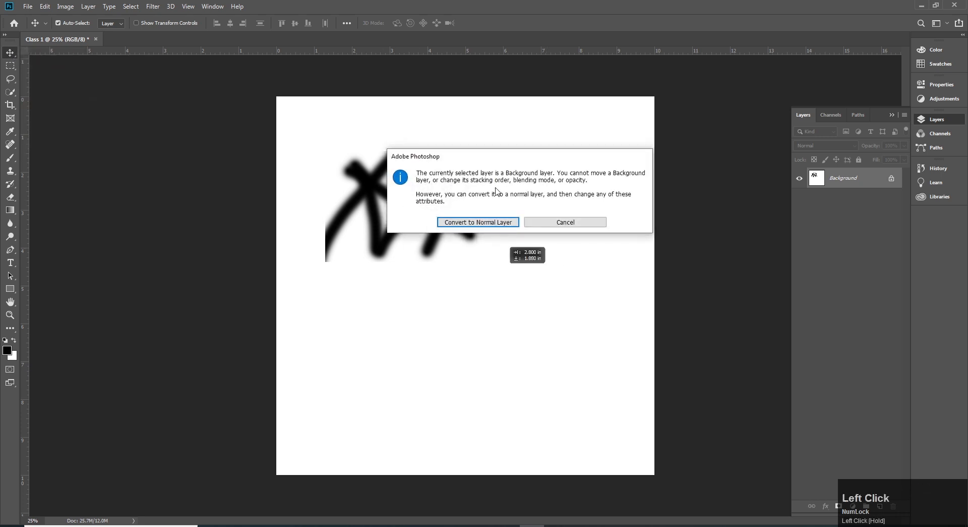
{"action": "left_click", "coordinate": [537, 221]}
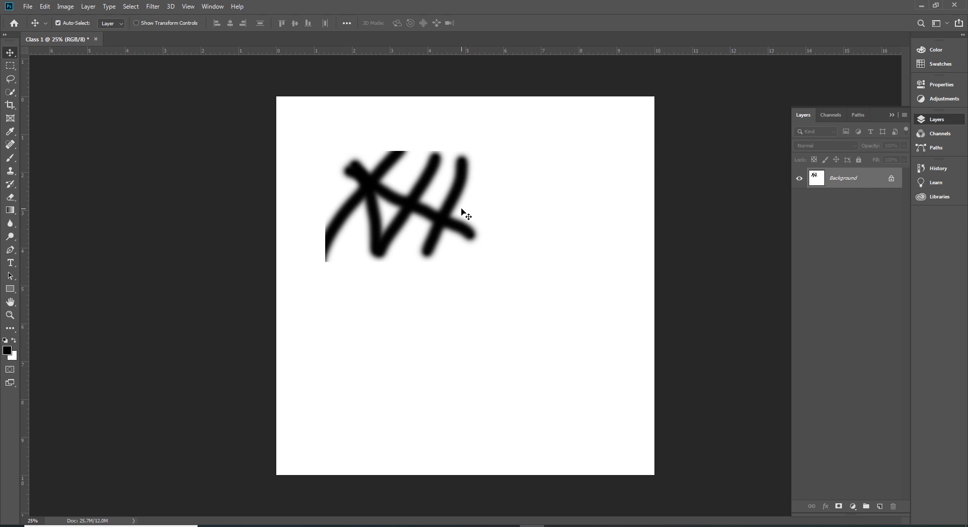
Undo all the brush strokes and the rectangular selection and return to the Move Tool.
{"action": "key", "text": "ctrl+z"}
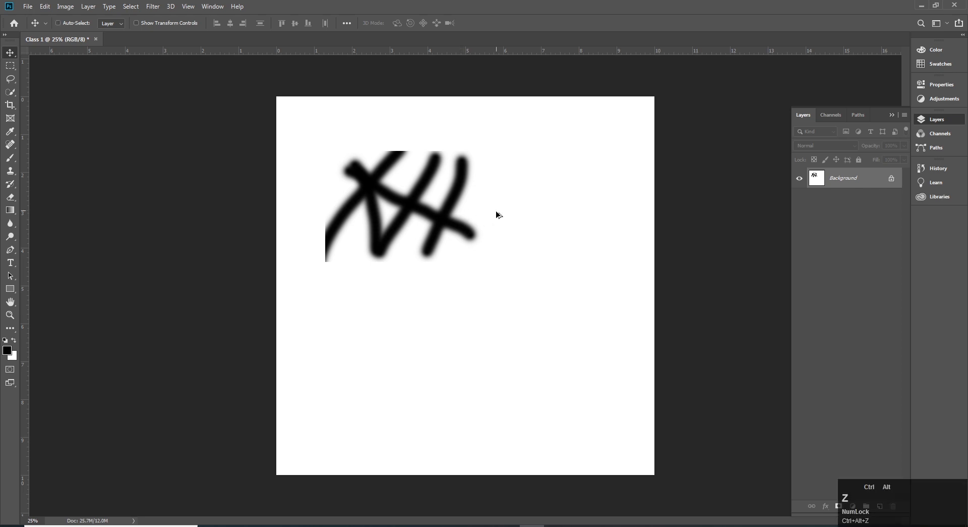
{"action": "key", "text": "ctrl+z"}
{"action": "key", "text": "ctrl+z"}
{"action": "key", "text": "ctrl+z"}
{"action": "key", "text": "ctrl+z"}
{"action": "key", "text": "ctrl+z"}
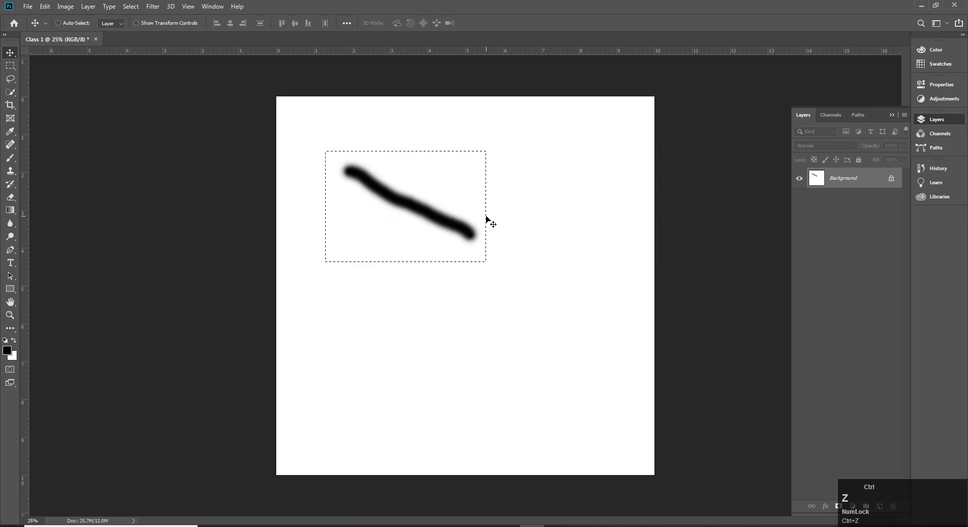
{"action": "key", "text": "v"}
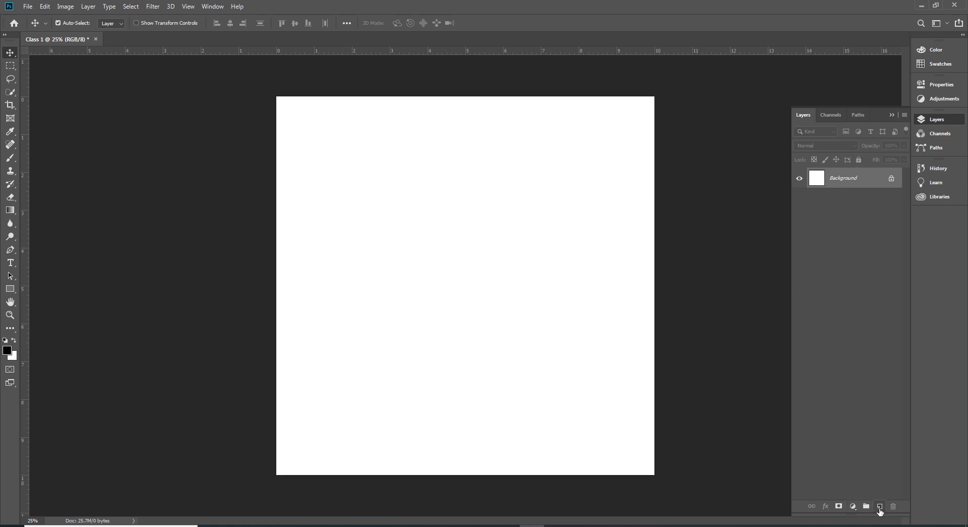
Add a new layer above the Background and set the Brush Tool's size to 228 px.
{"action": "left_click", "coordinate": [879, 506]}
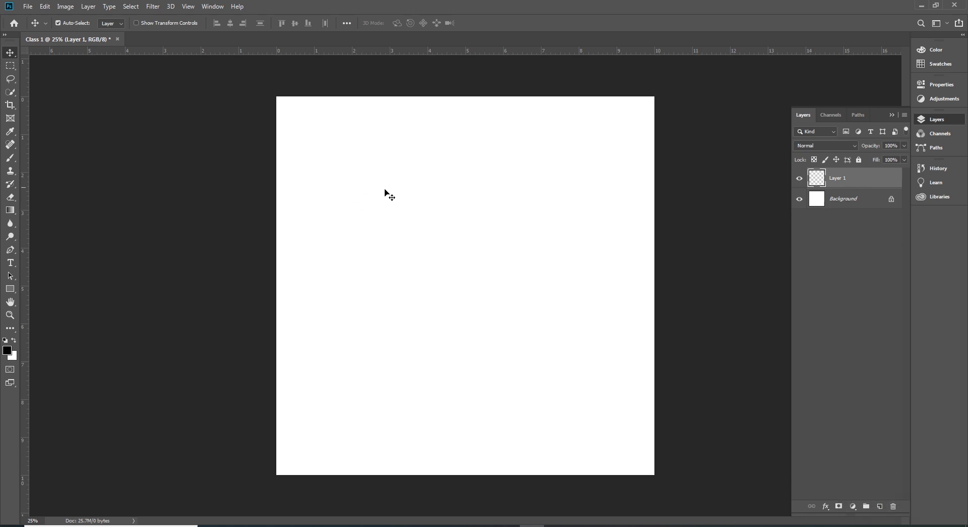
{"action": "left_click", "coordinate": [10, 158]}
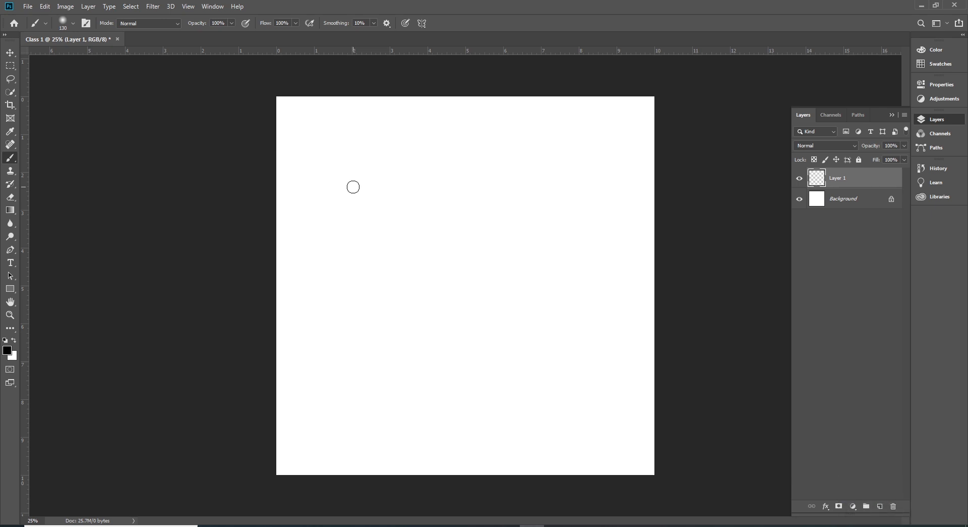
{"action": "left_click", "coordinate": [74, 23]}
{"action": "left_click_drag", "start_coordinate": [93, 59], "coordinate": [114, 57]}
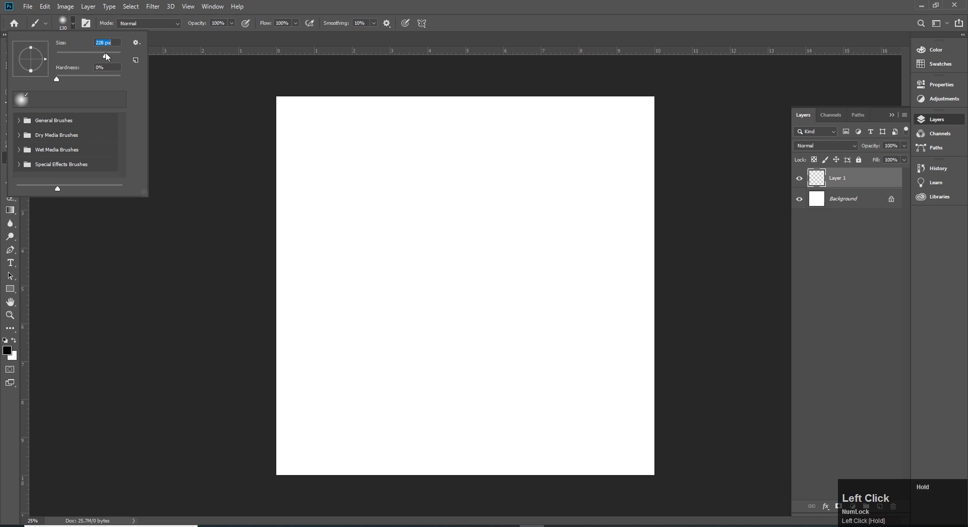
{"action": "left_click", "coordinate": [78, 23]}
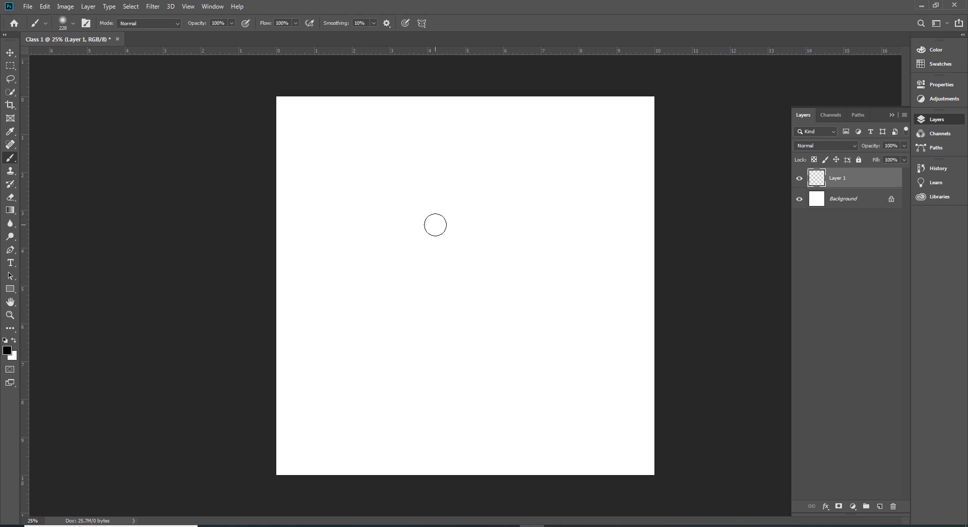
Enlarge the brush tip in increments to beyond 1700 px.
{"action": "key", "text": "bracketright"}
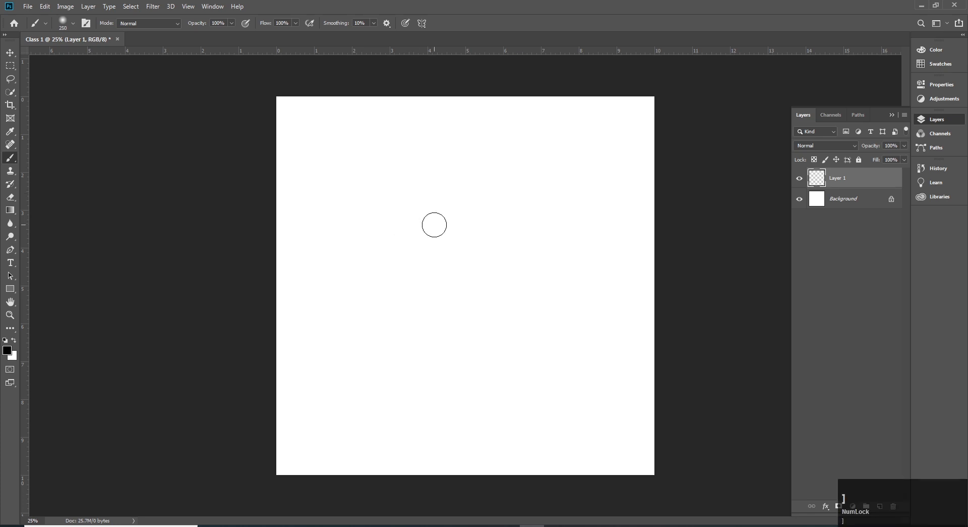
{"action": "key", "text": "bracketright"}
{"action": "key", "text": "bracketright"}
{"action": "key", "text": "bracketright"}
{"action": "key", "text": "bracketright"}
{"action": "key", "text": "bracketright"}
{"action": "key", "text": "bracketright"}
{"action": "key", "text": "bracketright"}
{"action": "key", "text": "bracketright"}
{"action": "key", "text": "bracketright"}
{"action": "key", "text": "bracketright"}
{"action": "key", "text": "bracketright"}
{"action": "key", "text": "bracketright"}
{"action": "key", "text": "bracketright"}
{"action": "key", "text": "bracketright"}
{"action": "key", "text": "bracketright"}
{"action": "key", "text": "bracketright"}
Shrink the brush tip in increments to 600 px.
{"action": "key", "text": "bracketleft"}
{"action": "key", "text": "bracketleft"}
{"action": "key", "text": "bracketleft"}
{"action": "key", "text": "bracketleft"}
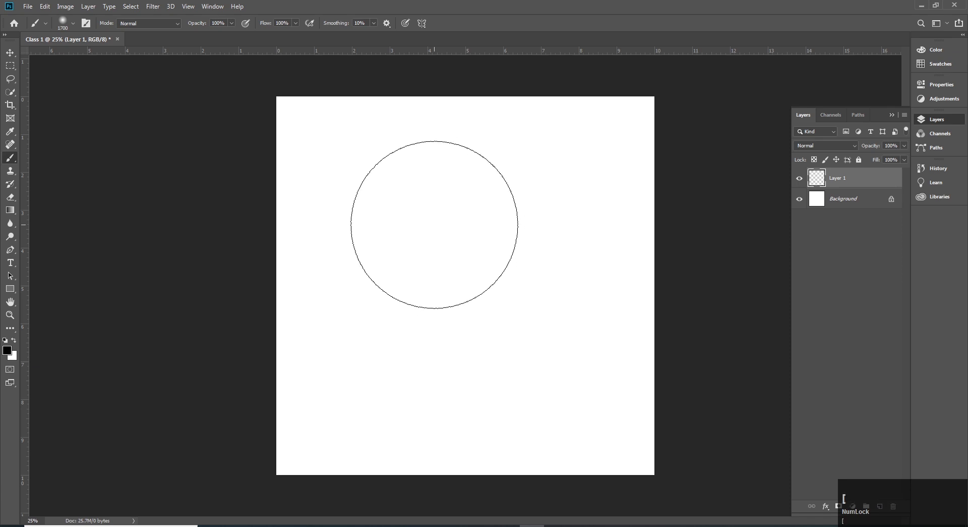
{"action": "key", "text": "bracketleft"}
{"action": "key", "text": "bracketleft"}
{"action": "key", "text": "bracketleft"}
{"action": "key", "text": "bracketleft"}
{"action": "key", "text": "bracketleft"}
{"action": "key", "text": "bracketleft"}
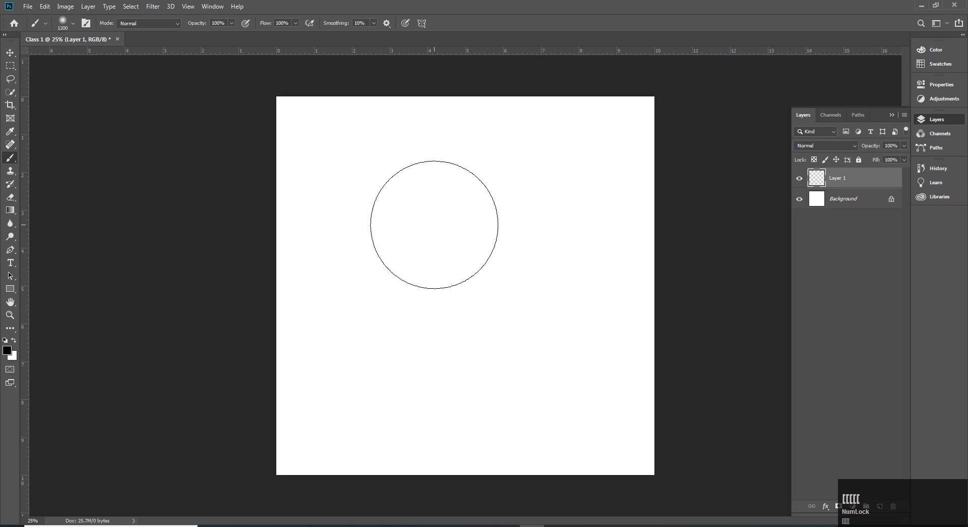
{"action": "key", "text": "bracketleft"}
{"action": "key", "text": "bracketleft"}
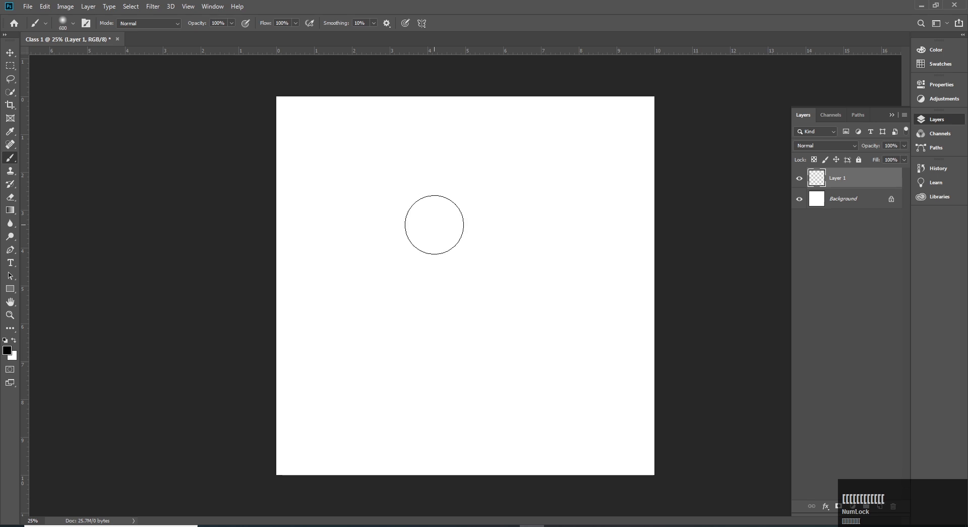
Enlarge the brush to 1700 px, paint black over the whole canvas on Layer 1, and undo that stroke.
{"action": "key", "text": "bracketright"}
{"action": "key", "text": "bracketright"}
{"action": "key", "text": "bracketright"}
{"action": "key", "text": "bracketright"}
{"action": "key", "text": "bracketright"}
{"action": "key", "text": "bracketright"}
{"action": "key", "text": "bracketright"}
{"action": "key", "text": "bracketright"}
{"action": "key", "text": "bracketright"}
{"action": "key", "text": "bracketright"}
{"action": "key", "text": "bracketright"}
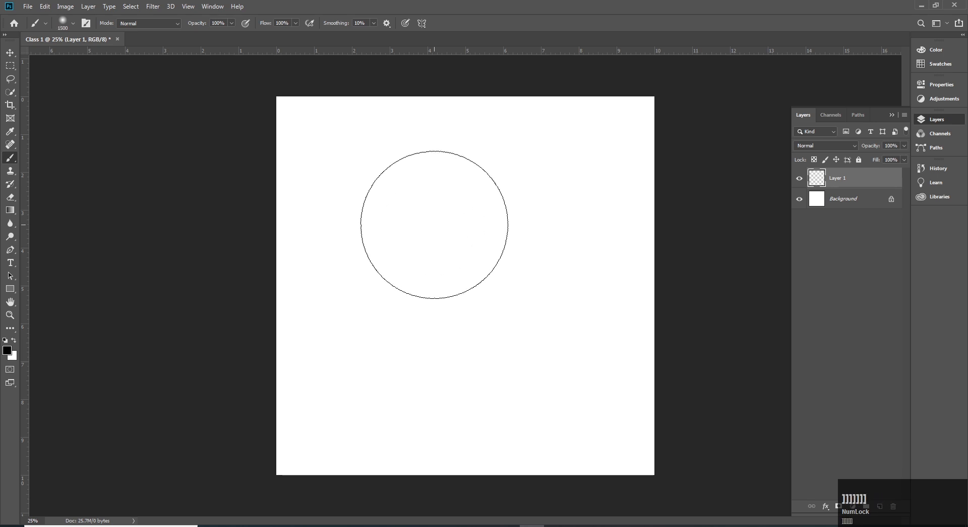
{"action": "mouse_move", "coordinate": [280, 135]}
{"action": "left_mouse_down"}
{"action": "mouse_move", "coordinate": [603, 131]}
{"action": "mouse_move", "coordinate": [644, 442]}
{"action": "mouse_move", "coordinate": [383, 188]}
{"action": "mouse_move", "coordinate": [379, 289]}
{"action": "mouse_move", "coordinate": [547, 327]}
{"action": "mouse_move", "coordinate": [303, 443]}
{"action": "mouse_move", "coordinate": [637, 66]}
{"action": "mouse_move", "coordinate": [674, 142]}
{"action": "mouse_move", "coordinate": [452, 357]}
{"action": "mouse_move", "coordinate": [510, 356]}
{"action": "left_mouse_up"}
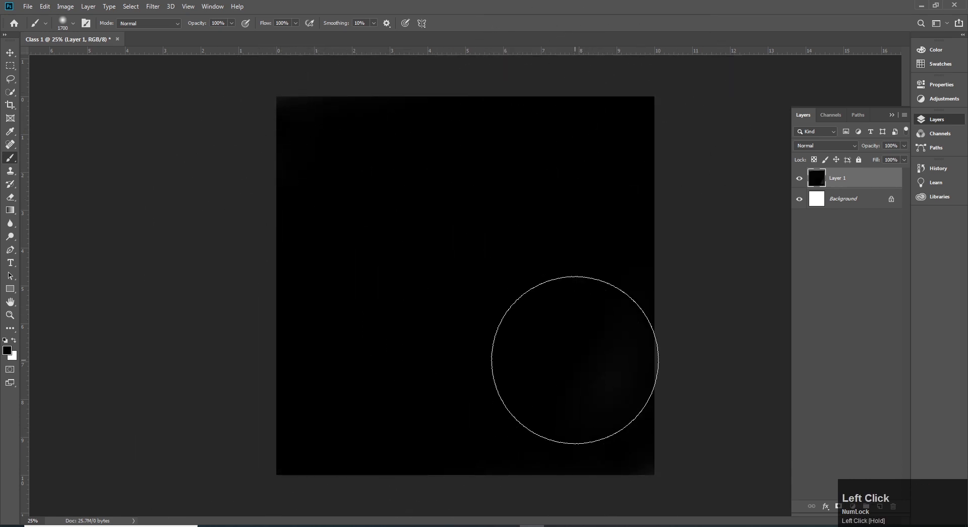
{"action": "key", "text": "ctrl"}
{"action": "key", "text": "ctrl+z"}
Reduce the brush size in increments to 175 px.
{"action": "key", "text": "bracketleft"}
{"action": "key", "text": "bracketleft"}
{"action": "key", "text": "bracketleft"}
{"action": "key", "text": "bracketleft"}
{"action": "key", "text": "bracketleft"}
{"action": "key", "text": "bracketleft"}
{"action": "key", "text": "bracketleft"}
{"action": "key", "text": "bracketleft"}
{"action": "key", "text": "bracketleft"}
{"action": "key", "text": "bracketleft"}
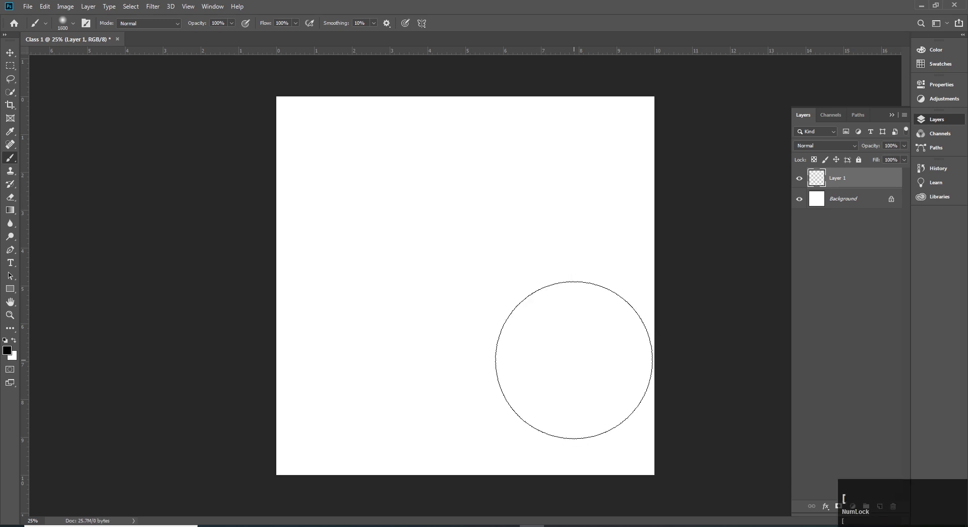
{"action": "key", "text": "bracketleft"}
{"action": "key", "text": "bracketleft"}
{"action": "key", "text": "bracketleft"}
{"action": "key", "text": "bracketleft"}
{"action": "key", "text": "bracketleft"}
{"action": "key", "text": "bracketleft"}
{"action": "key", "text": "bracketleft"}
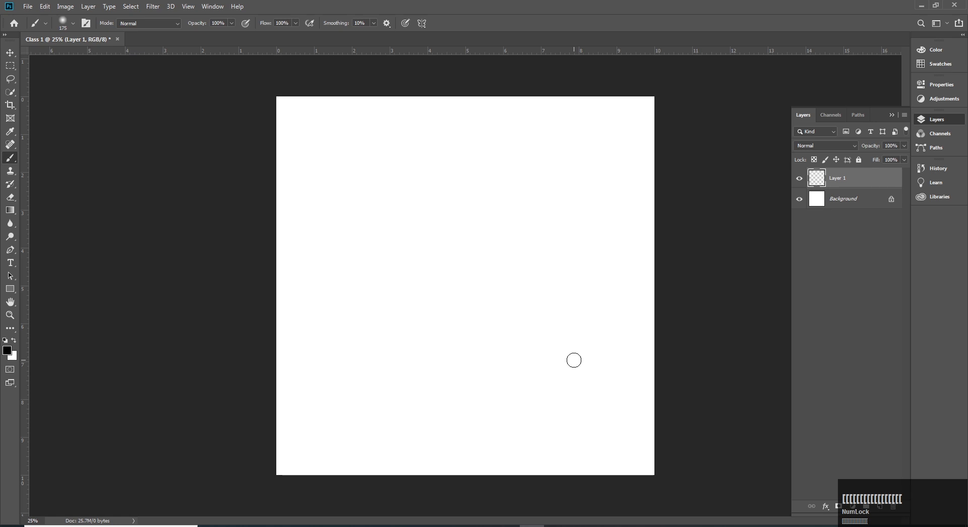
Paint soft black strokes across the canvas's upper half and a hard-edged black band below them with the Hard Round brush.
{"action": "mouse_move", "coordinate": [295, 130]}
{"action": "left_mouse_down"}
{"action": "mouse_move", "coordinate": [601, 130]}
{"action": "mouse_move", "coordinate": [294, 134]}
{"action": "mouse_move", "coordinate": [146, 164]}
{"action": "mouse_move", "coordinate": [680, 154]}
{"action": "mouse_move", "coordinate": [143, 189]}
{"action": "mouse_move", "coordinate": [631, 285]}
{"action": "mouse_move", "coordinate": [305, 278]}
{"action": "mouse_move", "coordinate": [527, 274]}
{"action": "mouse_move", "coordinate": [521, 282]}
{"action": "left_mouse_up"}
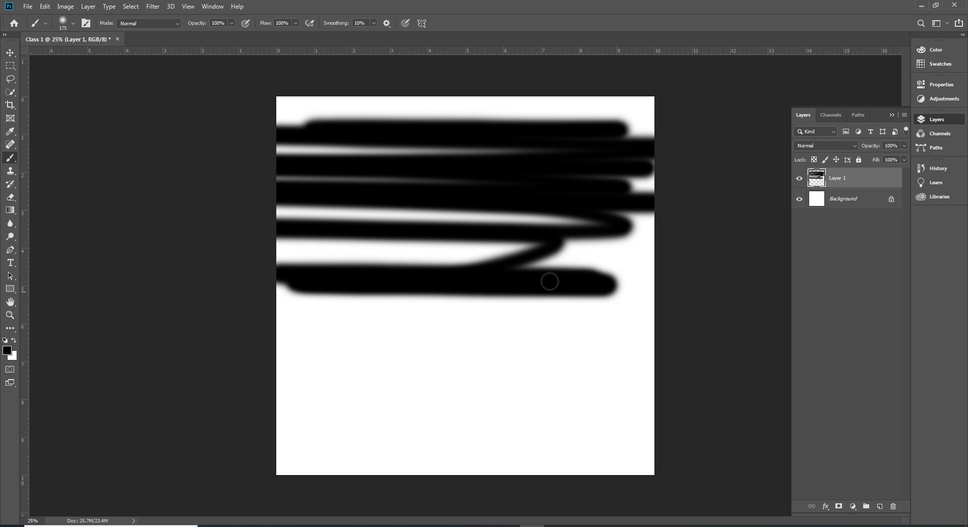
{"action": "left_click", "coordinate": [63, 22]}
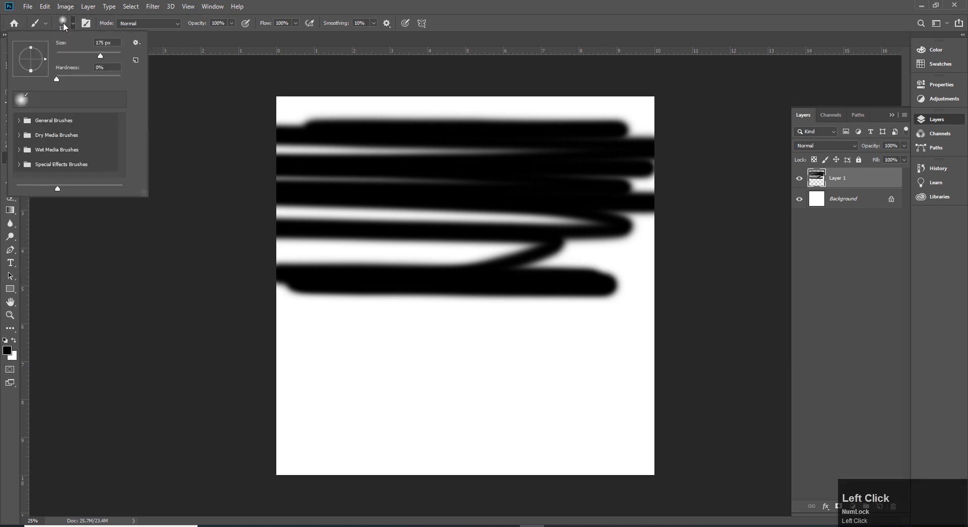
{"action": "left_click", "coordinate": [19, 122]}
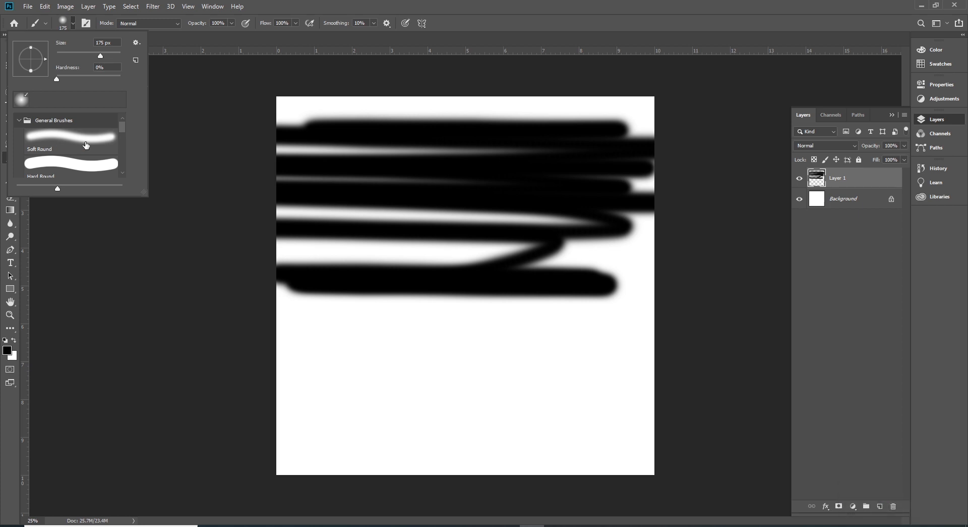
{"action": "left_click", "coordinate": [71, 166]}
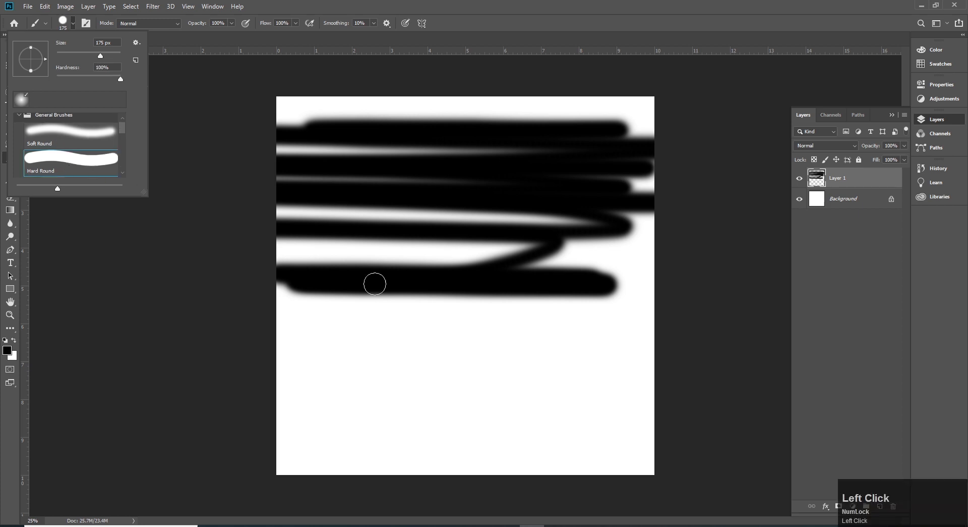
{"action": "left_click_drag", "start_coordinate": [352, 359], "coordinate": [613, 358]}
{"action": "mouse_move", "coordinate": [308, 360]}
{"action": "left_mouse_down"}
{"action": "mouse_move", "coordinate": [642, 359]}
{"action": "mouse_move", "coordinate": [198, 363]}
{"action": "mouse_move", "coordinate": [728, 361]}
{"action": "mouse_move", "coordinate": [209, 371]}
{"action": "mouse_move", "coordinate": [746, 382]}
{"action": "mouse_move", "coordinate": [665, 394]}
{"action": "mouse_move", "coordinate": [196, 406]}
{"action": "left_mouse_up"}
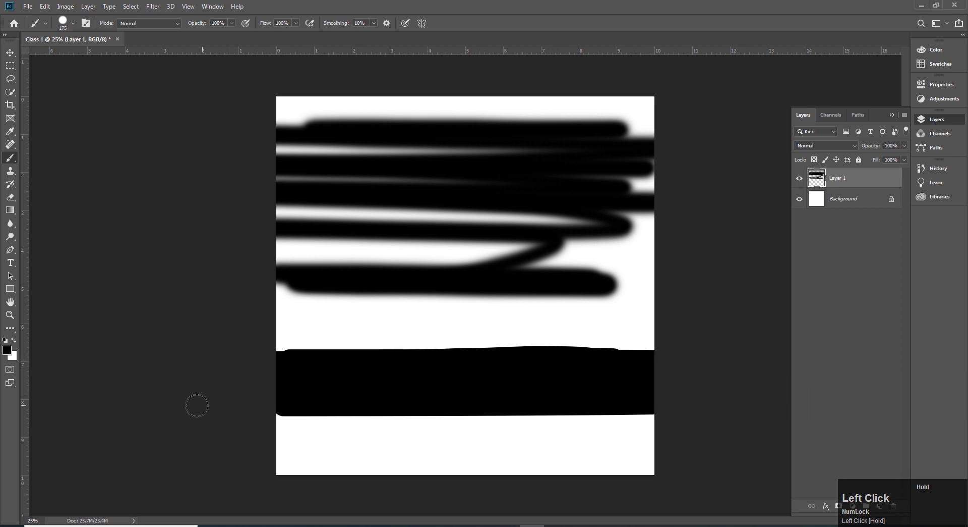
Choose the Soft Round brush from General Brushes and paint a soft horizontal stroke just above the hard-edged band.
{"action": "left_click", "coordinate": [73, 21]}
{"action": "scroll", "coordinate": [89, 149], "scroll_direction": "down", "scroll_amount": 1}
{"action": "scroll", "coordinate": [90, 150], "scroll_direction": "down", "scroll_amount": 4}
{"action": "scroll", "coordinate": [90, 149], "scroll_direction": "up", "scroll_amount": 5}
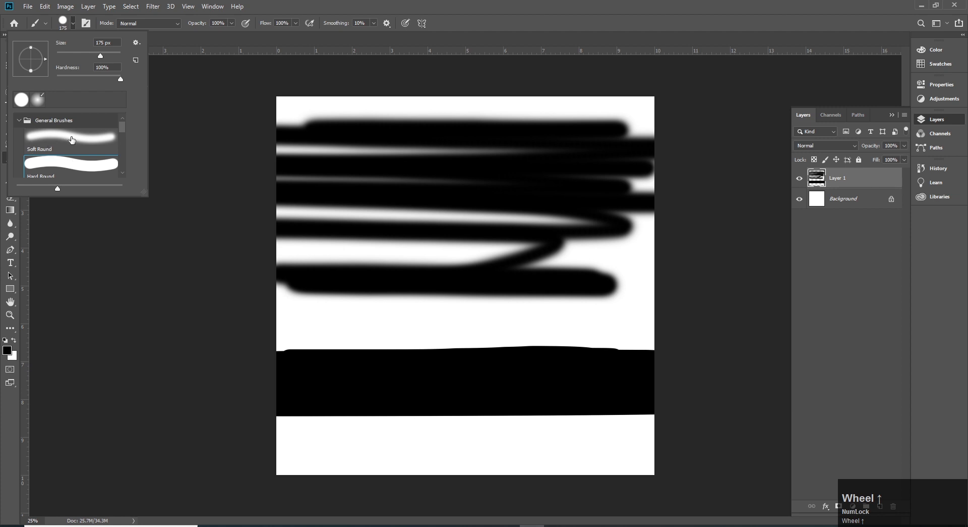
{"action": "left_click", "coordinate": [71, 140]}
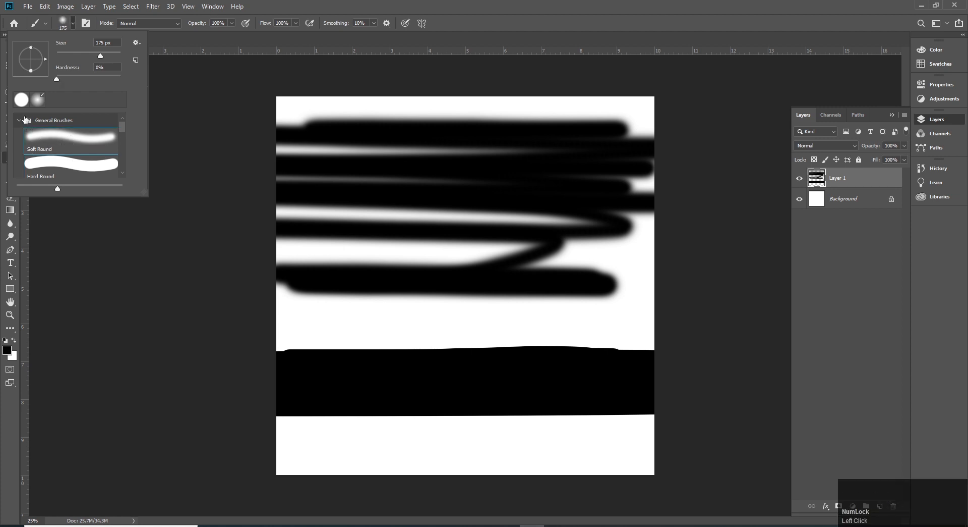
{"action": "left_click", "coordinate": [19, 120]}
{"action": "left_click", "coordinate": [327, 344]}
{"action": "mouse_move", "coordinate": [330, 321]}
{"action": "left_mouse_down"}
{"action": "mouse_move", "coordinate": [580, 319]}
{"action": "mouse_move", "coordinate": [265, 330]}
{"action": "mouse_move", "coordinate": [611, 328]}
{"action": "mouse_move", "coordinate": [342, 332]}
{"action": "mouse_move", "coordinate": [538, 329]}
{"action": "left_mouse_up"}
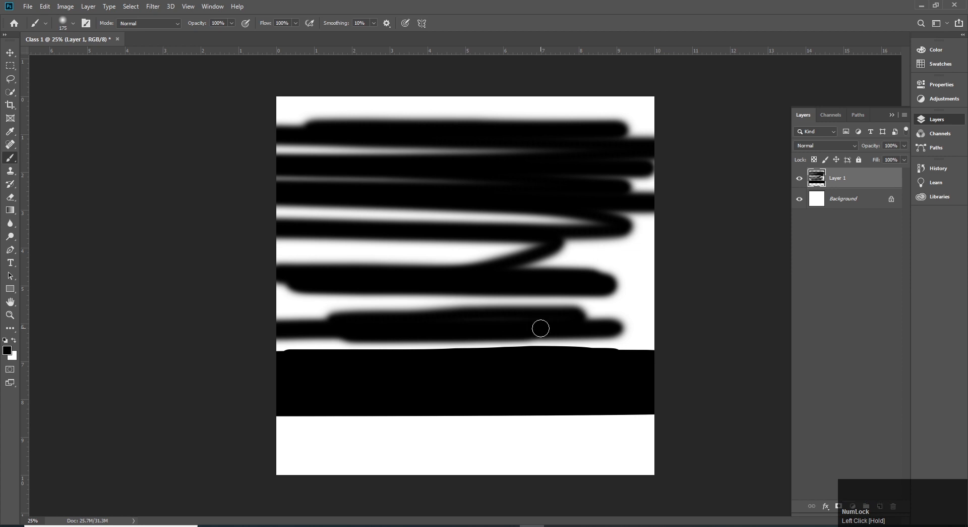
Undo all the brush strokes on Layer 1 and switch to the Move Tool.
{"action": "key", "text": "ctrl+z"}
{"action": "key", "text": "ctrl+z"}
{"action": "key", "text": "ctrl+z"}
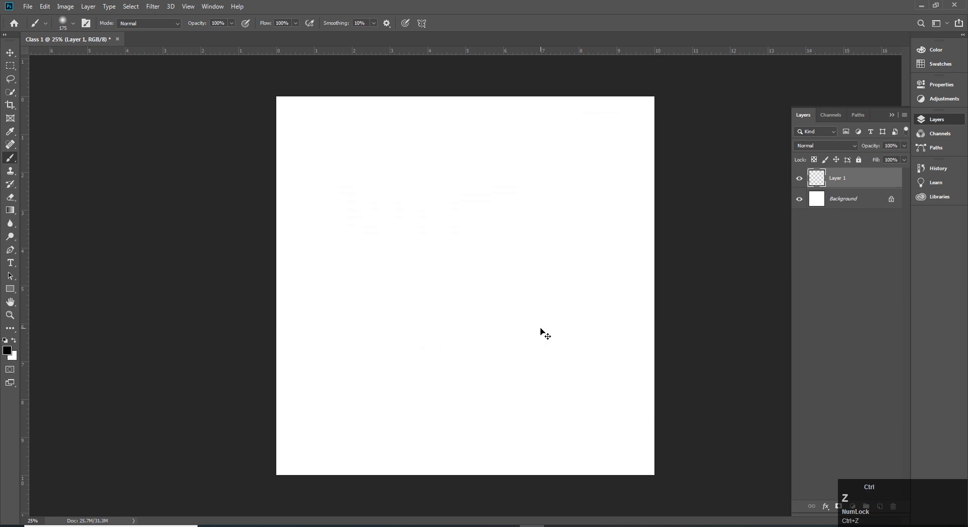
{"action": "key", "text": "v"}
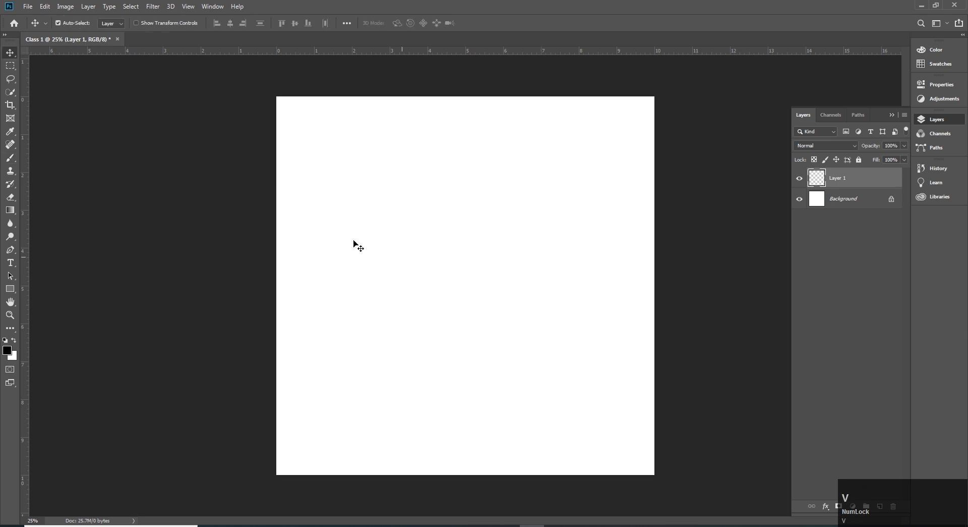
Choose the Rectangular Marquee Tool and draw a rectangular selection in the middle of the canvas.
{"action": "left_click", "coordinate": [11, 67]}
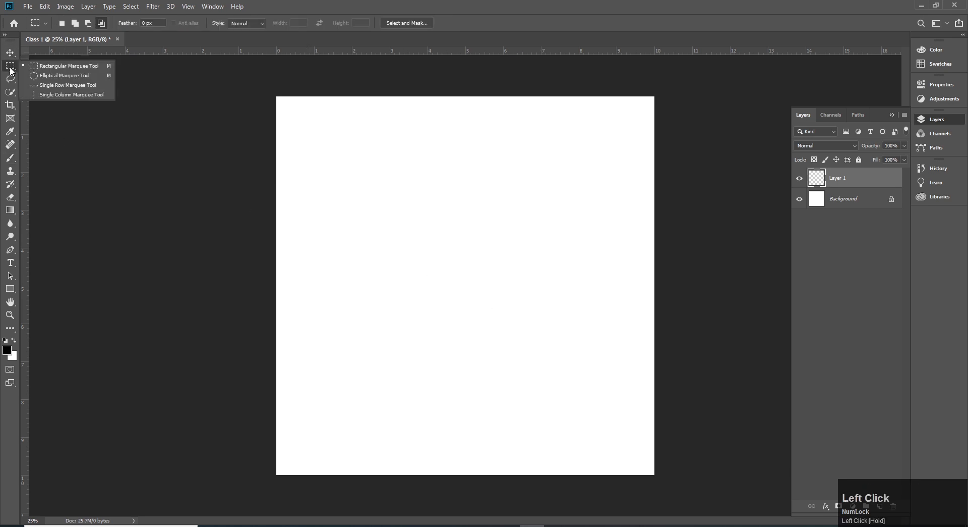
{"action": "left_click", "coordinate": [10, 67]}
{"action": "left_click", "coordinate": [10, 67]}
{"action": "left_click_drag", "start_coordinate": [54, 66], "coordinate": [50, 65]}
{"action": "left_click_drag", "start_coordinate": [352, 197], "coordinate": [545, 342]}
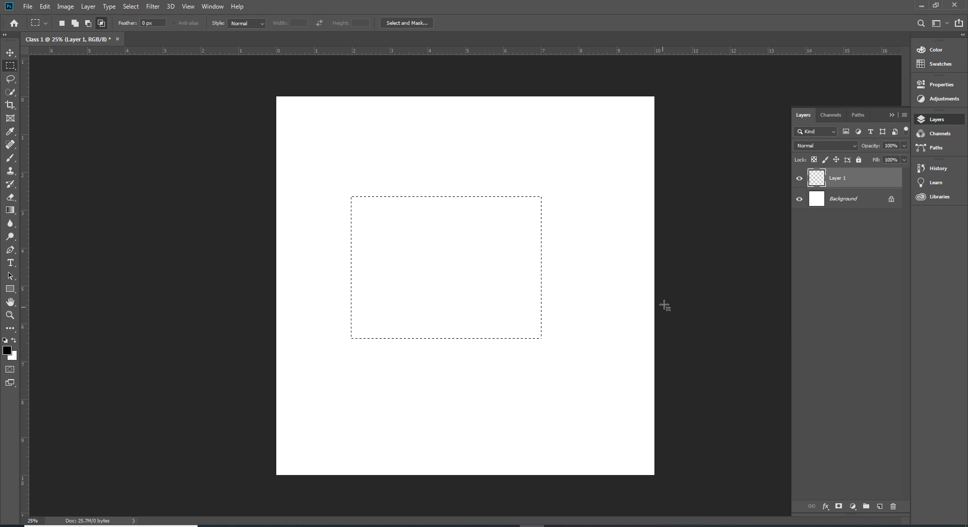
Intersect the selection with a rectangle over its lower-right corner, and try intersecting it with a separate rectangle above that does not overlap.
{"action": "left_click_drag", "start_coordinate": [613, 283], "coordinate": [496, 371]}
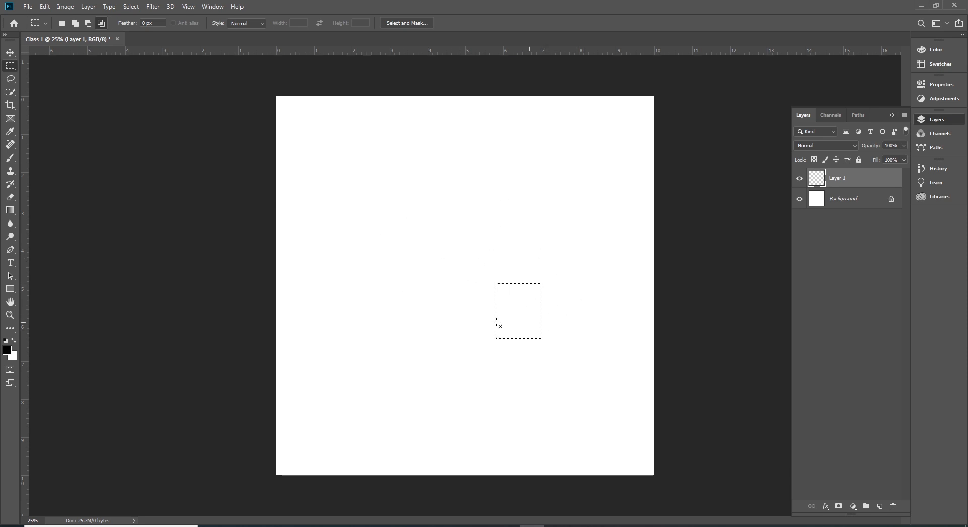
{"action": "left_click", "coordinate": [366, 168]}
{"action": "left_click_drag", "start_coordinate": [336, 149], "coordinate": [550, 262]}
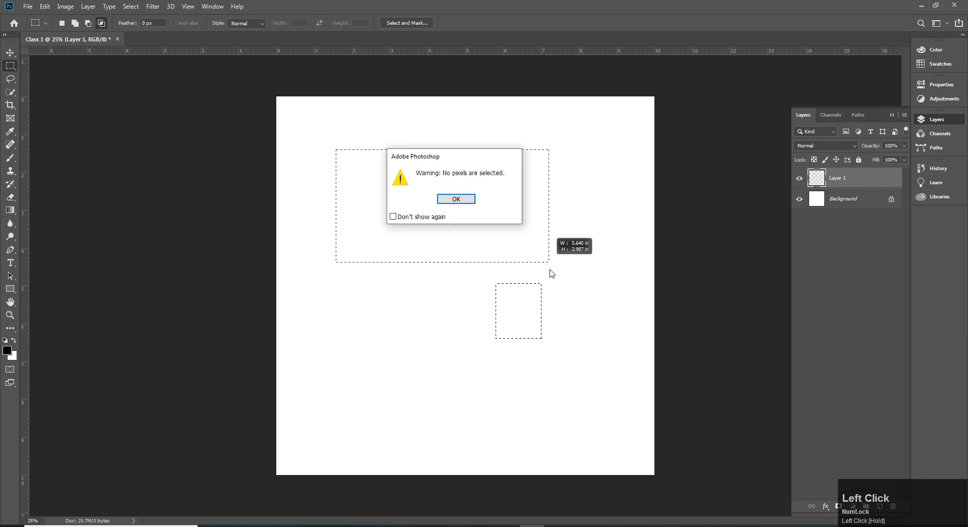
{"action": "left_click", "coordinate": [464, 202]}
Draw a new rectangular selection above the canvas centre and add four overlapping rectangles at its lower right, lower left, bottom and top edges.
{"action": "left_click_drag", "start_coordinate": [375, 170], "coordinate": [539, 282]}
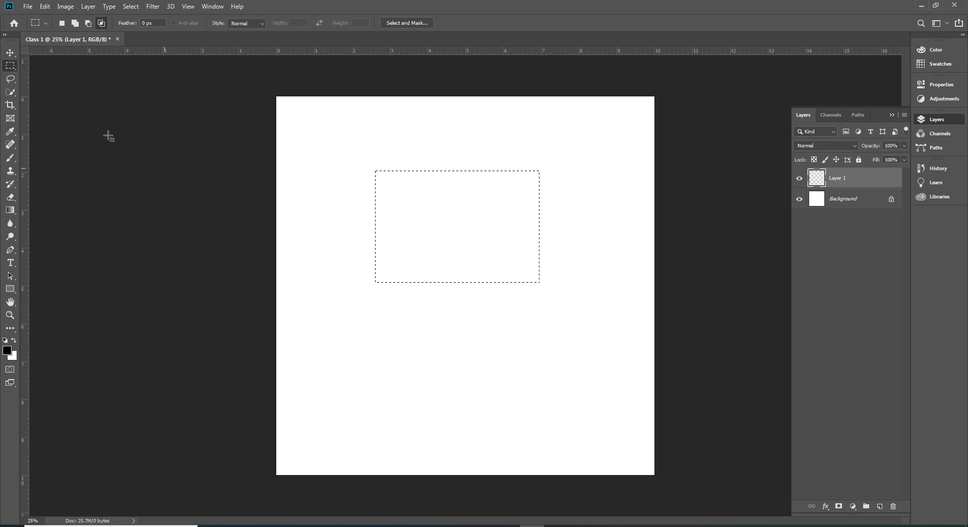
{"action": "left_click", "coordinate": [74, 27]}
{"action": "left_click_drag", "start_coordinate": [610, 226], "coordinate": [502, 312]}
{"action": "left_click_drag", "start_coordinate": [351, 241], "coordinate": [403, 312]}
{"action": "left_click_drag", "start_coordinate": [418, 245], "coordinate": [443, 400]}
{"action": "left_click_drag", "start_coordinate": [432, 133], "coordinate": [472, 212]}
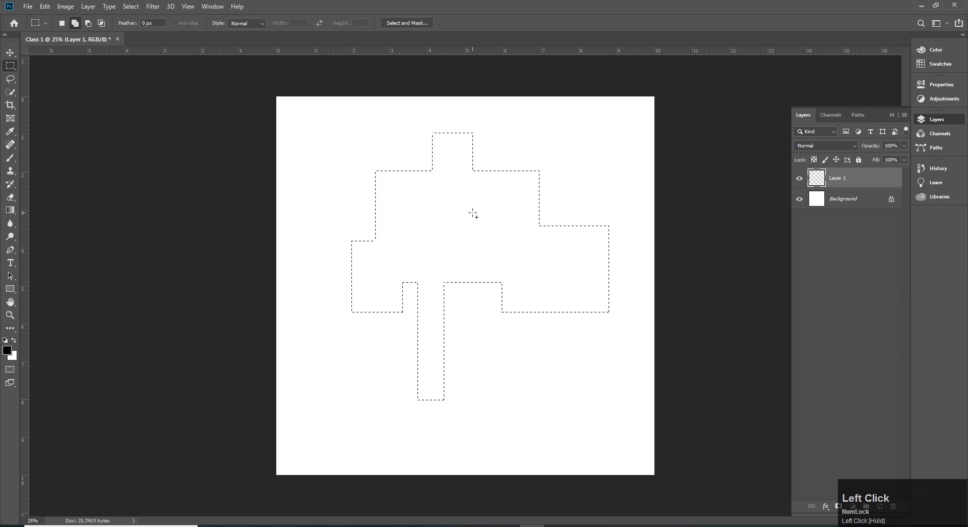
Add two more rectangles to the selection, one at its upper-right corner and one at its upper-left corner.
{"action": "left_click_drag", "start_coordinate": [503, 117], "coordinate": [612, 213]}
{"action": "left_click_drag", "start_coordinate": [326, 132], "coordinate": [412, 209]}
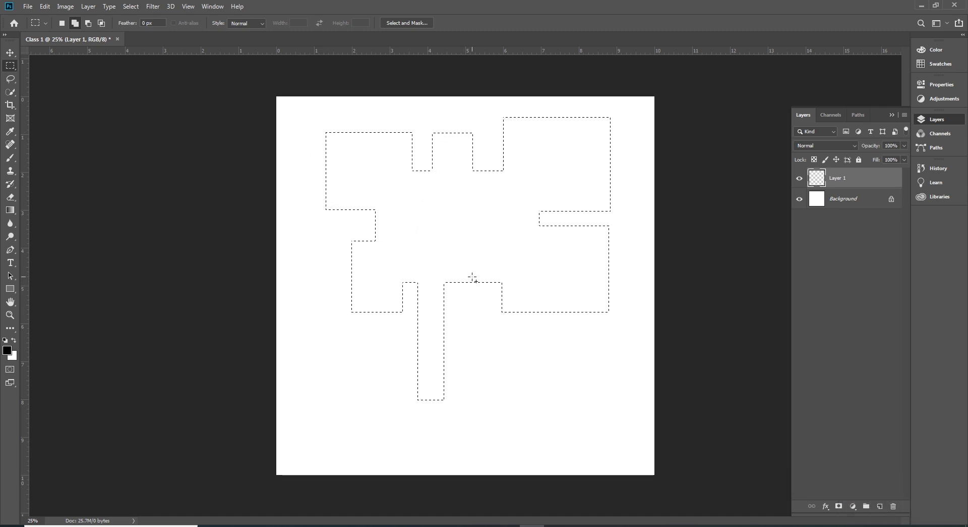
Subtract rectangles from the selection at its lower-right corner, the bottom strip's end and side, the lower-left corner and the upper-left corner.
{"action": "left_click", "coordinate": [89, 23]}
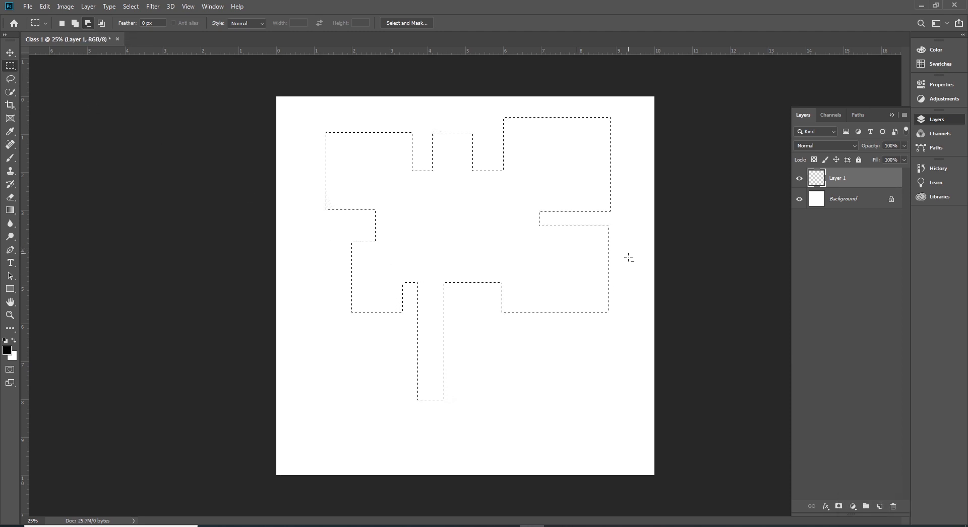
{"action": "left_click_drag", "start_coordinate": [627, 286], "coordinate": [528, 326]}
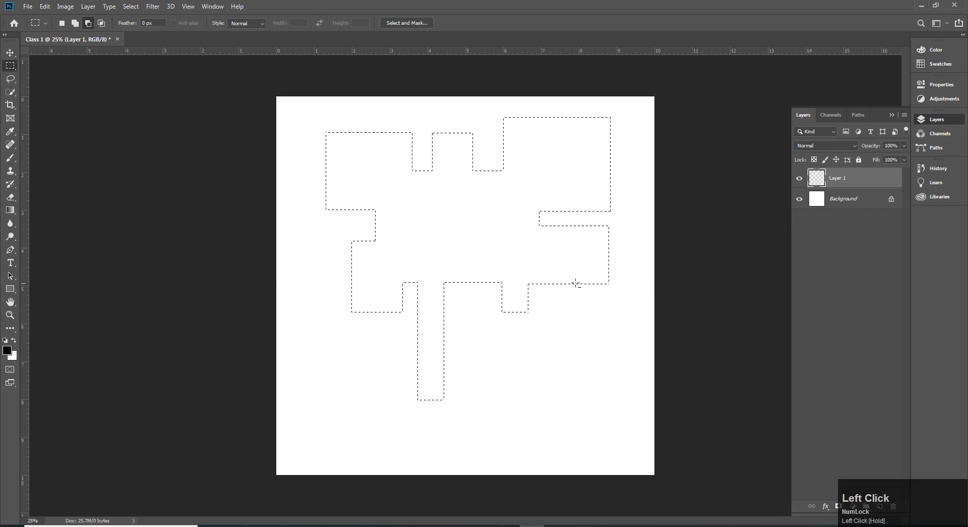
{"action": "left_click_drag", "start_coordinate": [391, 333], "coordinate": [470, 416]}
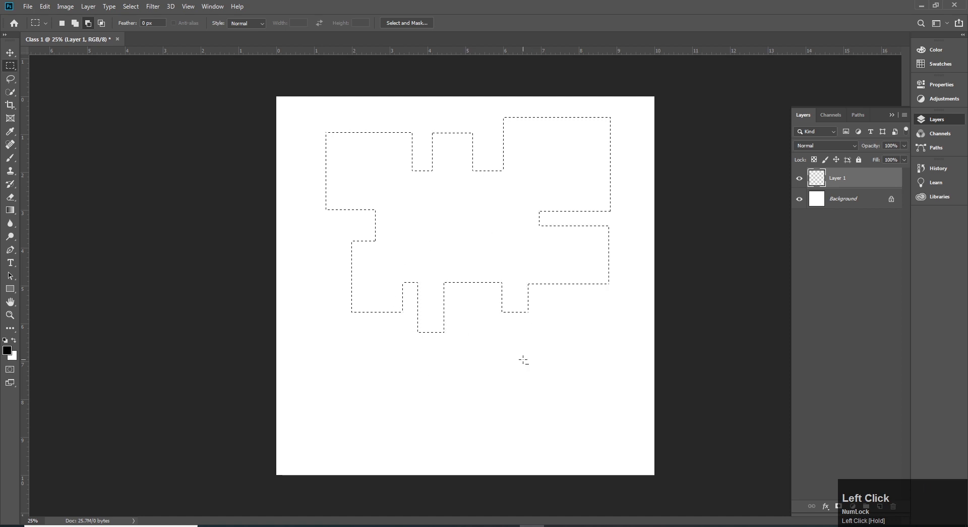
{"action": "left_click_drag", "start_coordinate": [414, 304], "coordinate": [426, 342]}
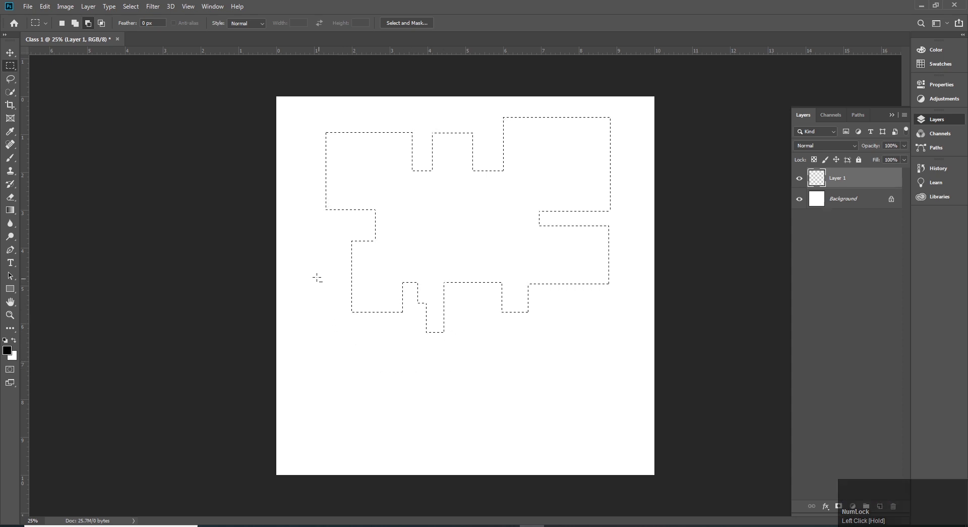
{"action": "left_click_drag", "start_coordinate": [325, 281], "coordinate": [394, 453]}
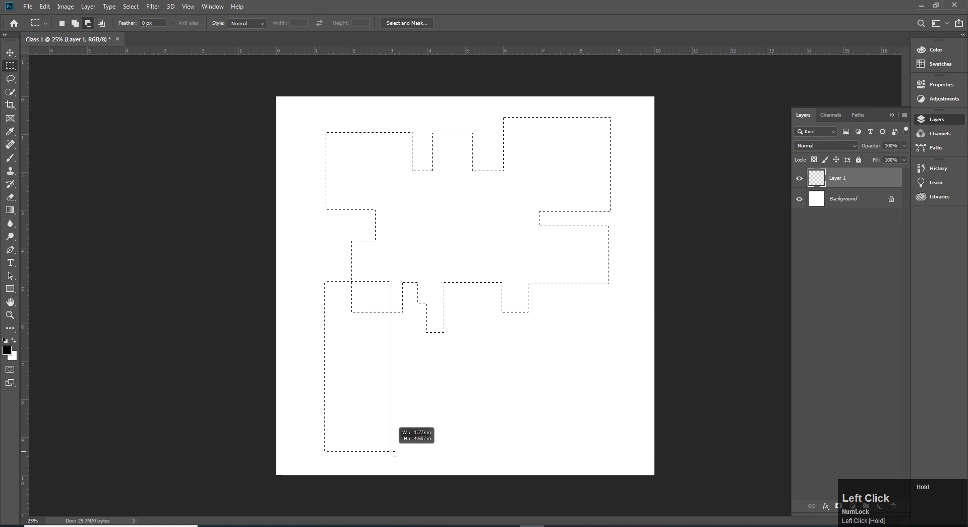
{"action": "left_click_drag", "start_coordinate": [394, 453], "coordinate": [389, 313]}
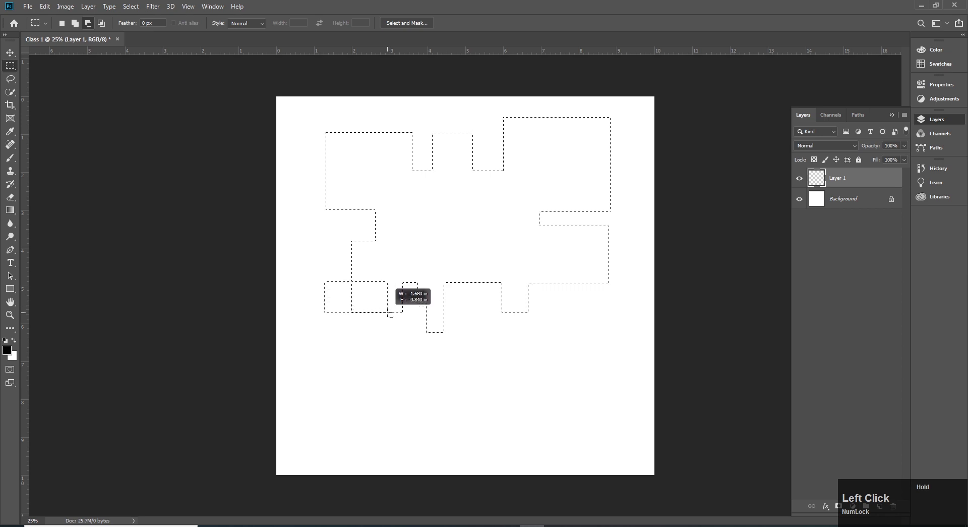
{"action": "mouse_move", "coordinate": [389, 314]}
{"action": "left_mouse_down"}
{"action": "mouse_move", "coordinate": [386, 479]}
{"action": "mouse_move", "coordinate": [389, 322]}
{"action": "left_mouse_up"}
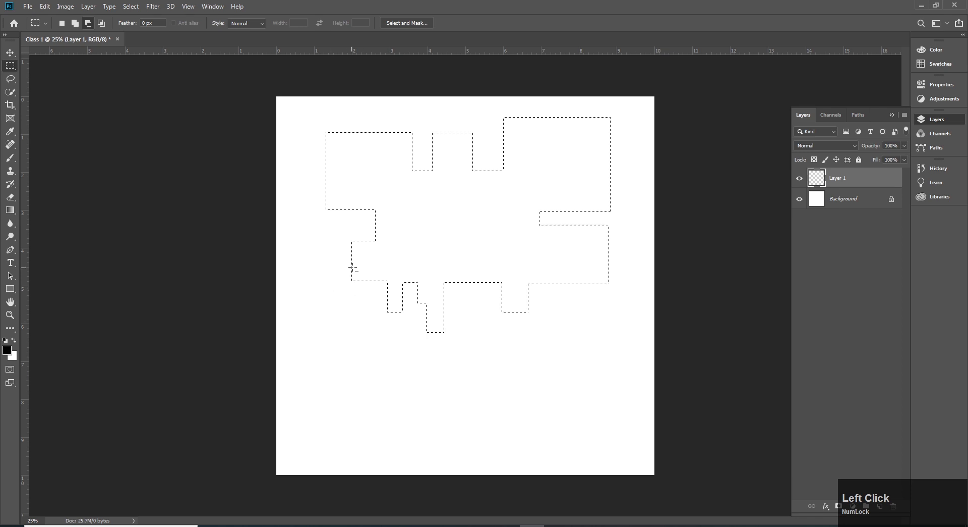
{"action": "left_click_drag", "start_coordinate": [304, 115], "coordinate": [394, 178]}
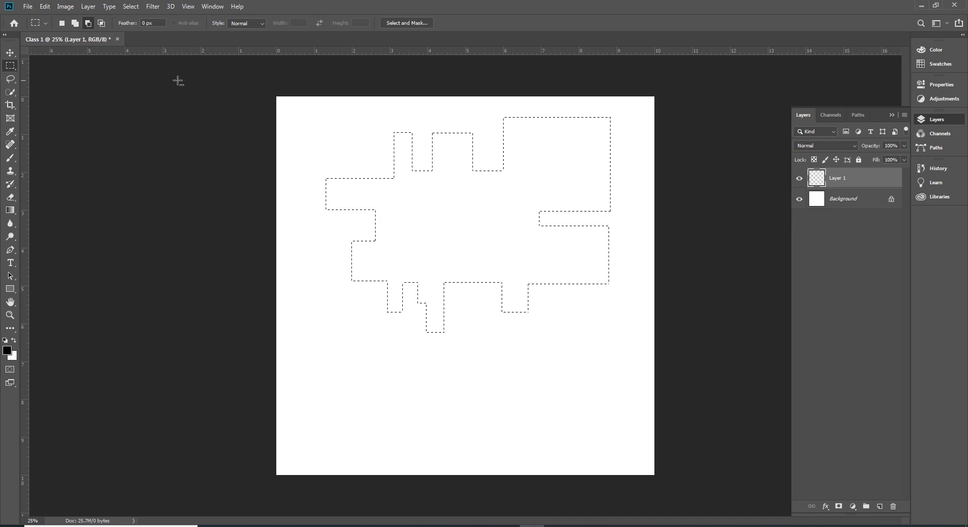
Set the marquee back to adding to the selection, then switch to the Move Tool and deselect everything.
{"action": "left_click", "coordinate": [74, 25]}
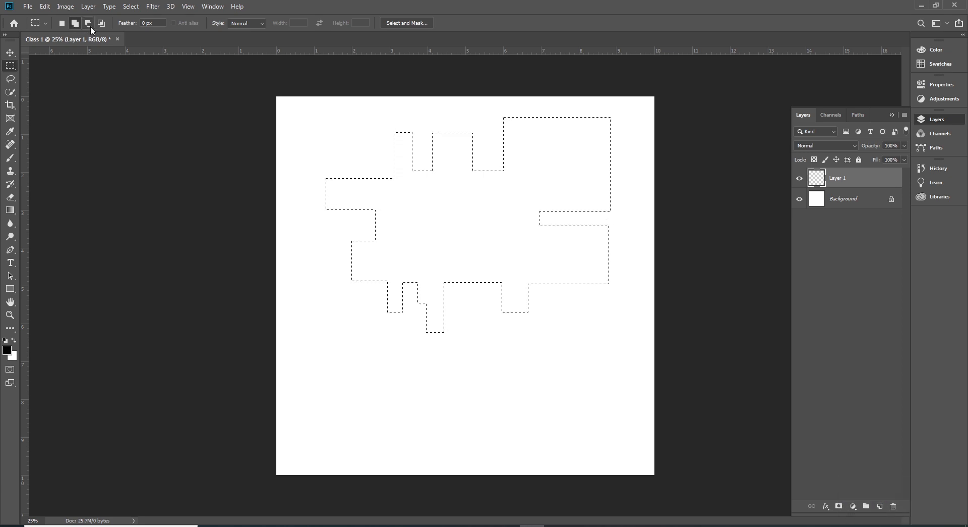
{"action": "left_click", "coordinate": [10, 52]}
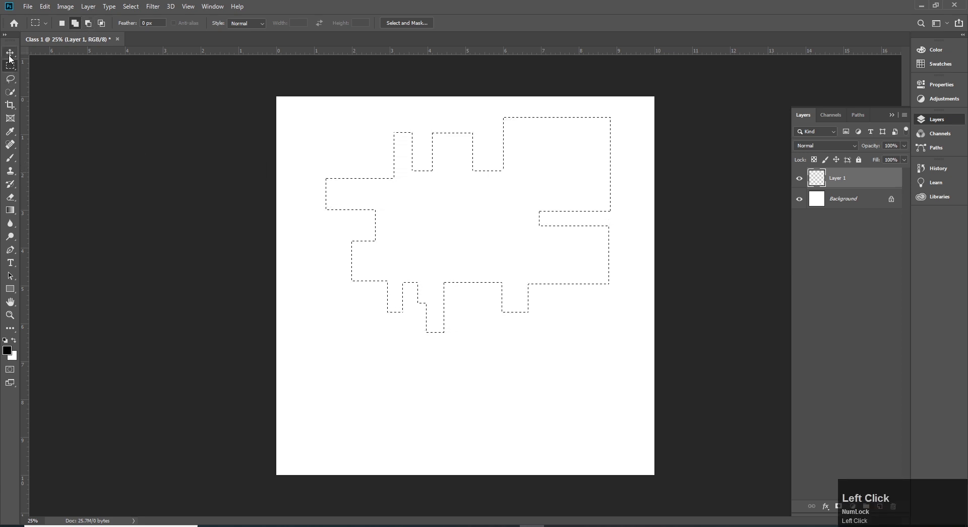
{"action": "key", "text": "ctrl+d"}
{"action": "left_click", "coordinate": [428, 316]}
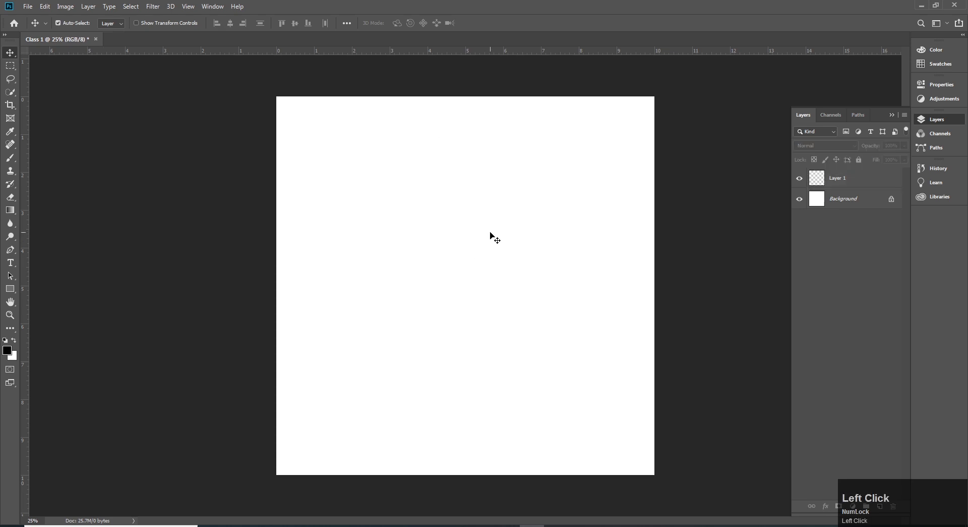
Draw a new rectangular marquee selection above the canvas centre and add three rectangles at its upper-right corner and along its top edge.
{"action": "key", "text": "m"}
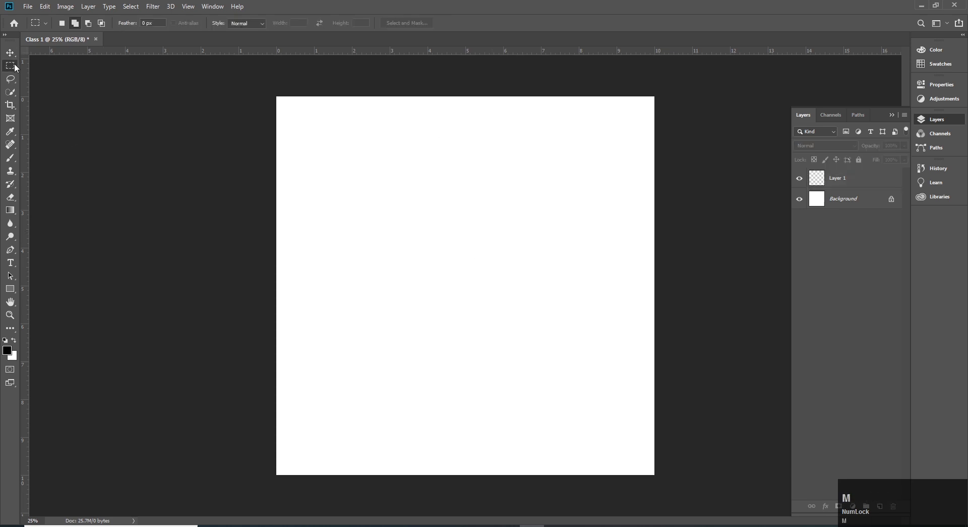
{"action": "left_click_drag", "start_coordinate": [337, 162], "coordinate": [559, 309]}
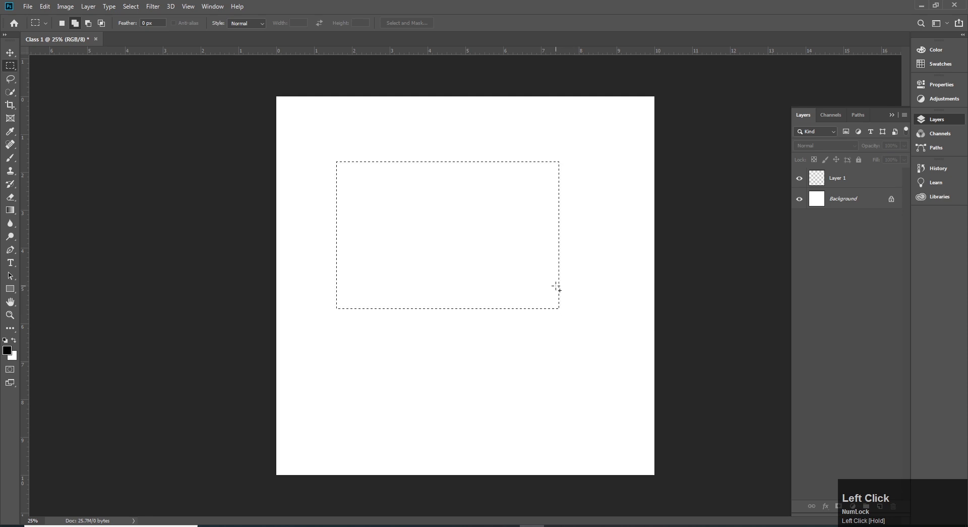
{"action": "left_click", "coordinate": [555, 258], "text": "shift"}
{"action": "left_click_drag", "start_coordinate": [525, 134], "coordinate": [580, 203]}
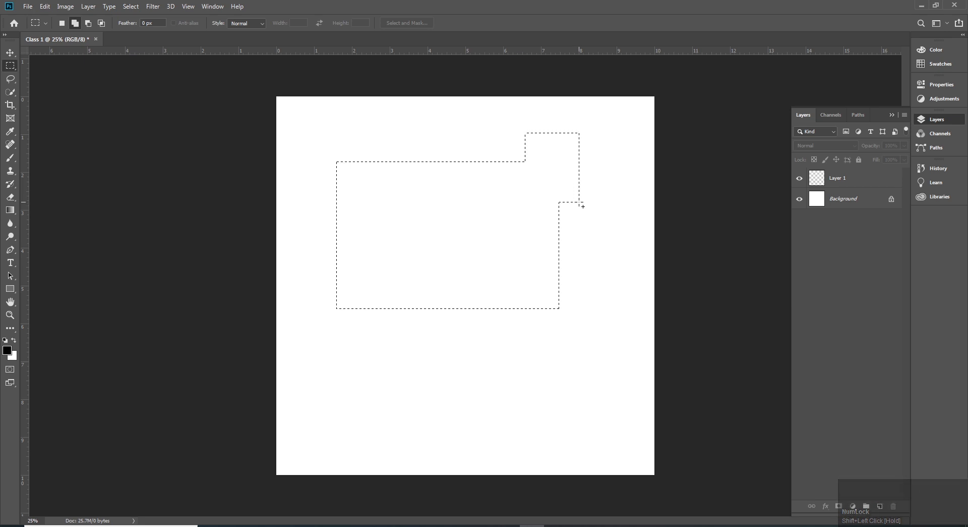
{"action": "key", "text": "shift"}
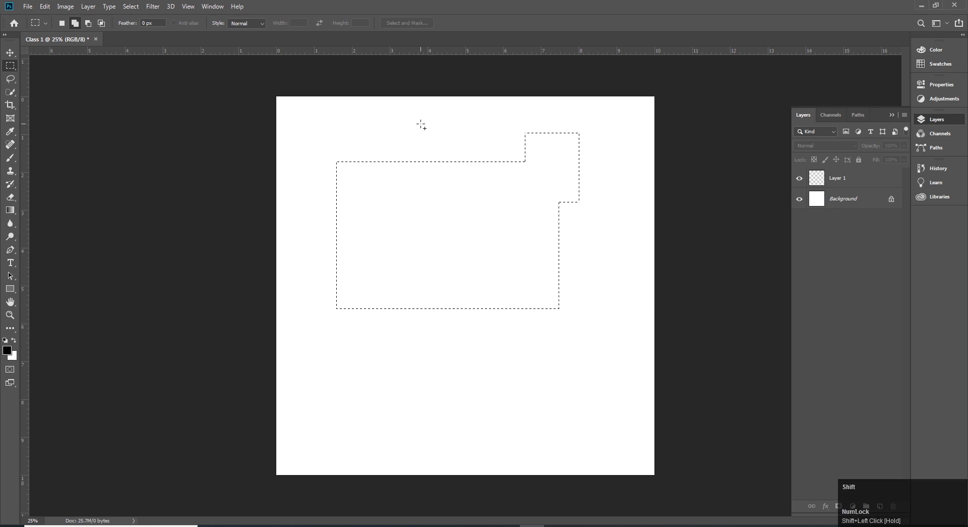
{"action": "left_click_drag", "start_coordinate": [422, 126], "coordinate": [483, 186]}
{"action": "left_click_drag", "start_coordinate": [384, 136], "coordinate": [410, 165]}
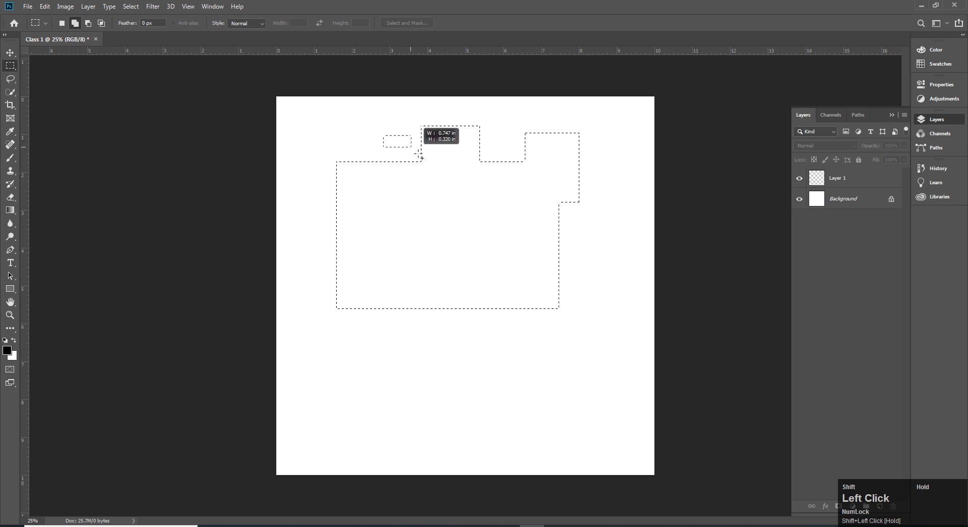
{"action": "left_click_drag", "start_coordinate": [443, 173], "coordinate": [443, 173]}
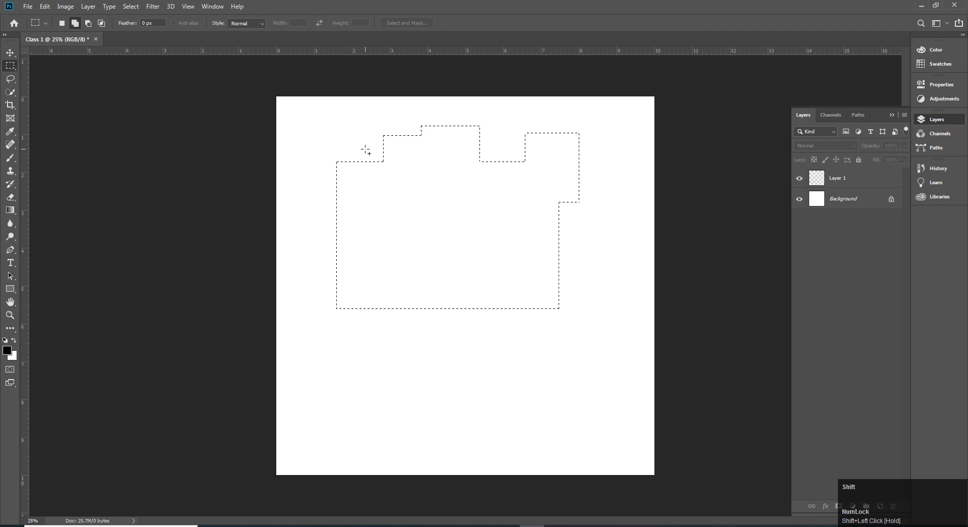
Add three small circles to the selection with the Elliptical Marquee Tool, at the top-edge step, upper-left corner and upper-right corner.
{"action": "left_click_drag", "start_coordinate": [10, 66], "coordinate": [50, 79]}
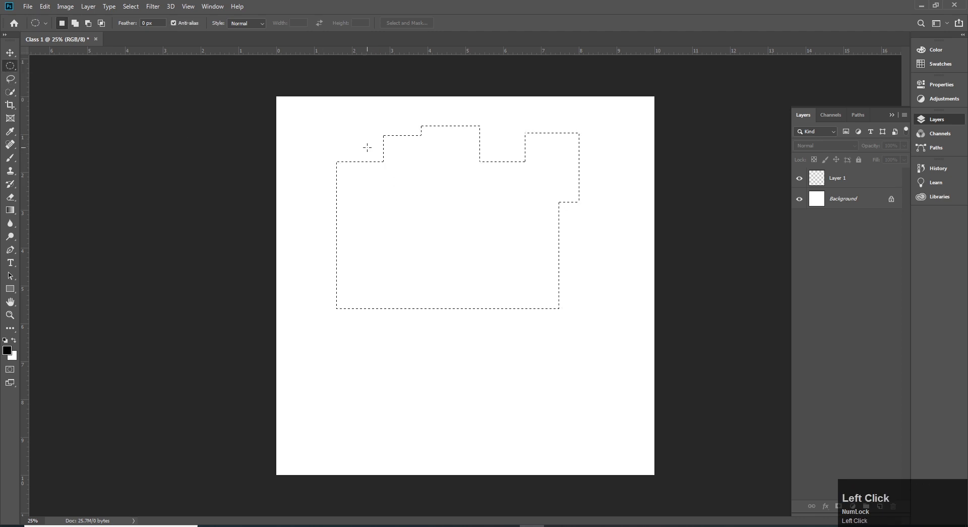
{"action": "left_click_drag", "start_coordinate": [367, 147], "coordinate": [393, 174]}
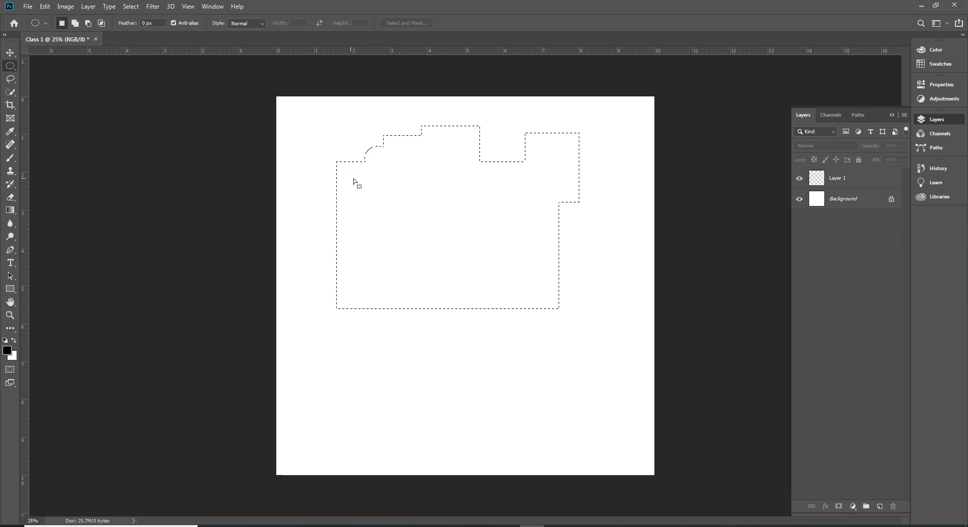
{"action": "key", "text": "shift"}
{"action": "left_click_drag", "start_coordinate": [328, 157], "coordinate": [353, 177]}
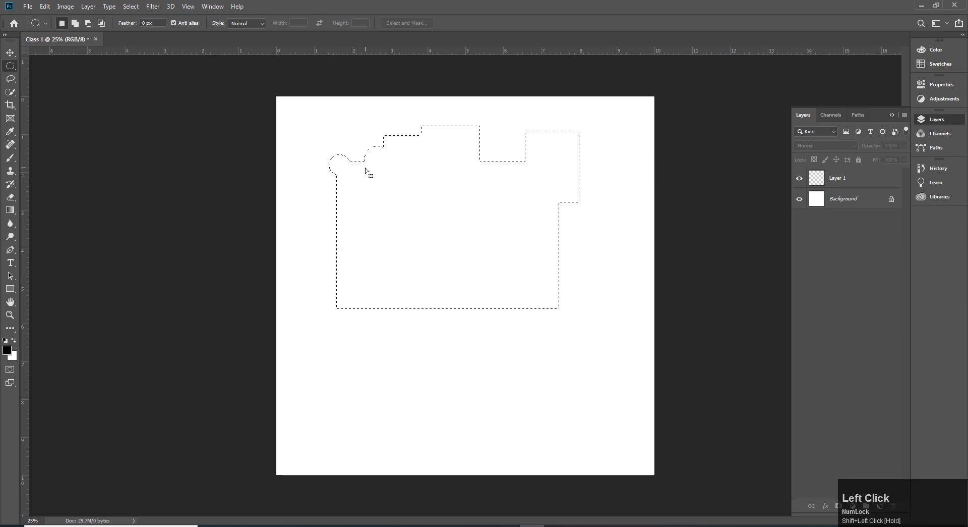
{"action": "key", "text": "shift"}
{"action": "left_click_drag", "start_coordinate": [569, 122], "coordinate": [595, 149]}
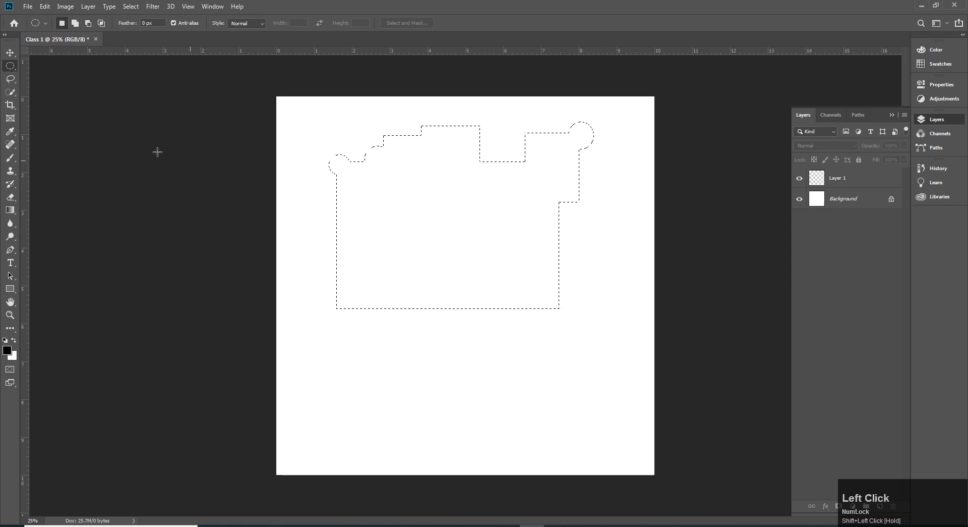
Choose the Rectangular Marquee Tool and add a small rectangle at the middle of the selection's bottom edge.
{"action": "left_click", "coordinate": [11, 69]}
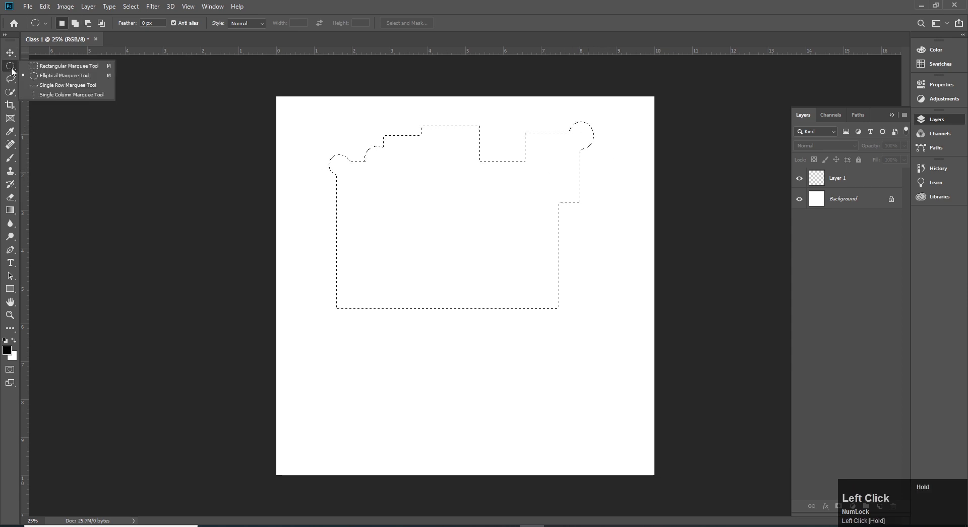
{"action": "left_click", "coordinate": [46, 69]}
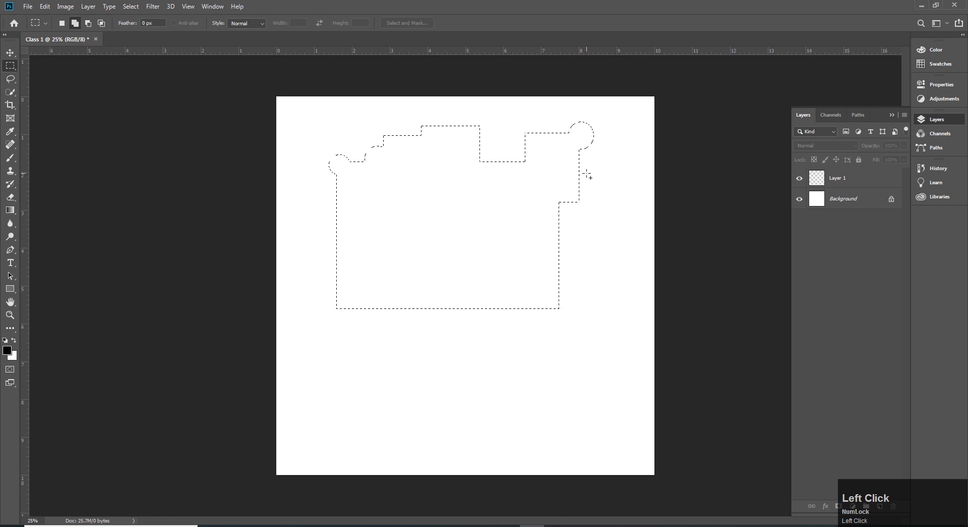
{"action": "left_click_drag", "start_coordinate": [422, 270], "coordinate": [474, 324]}
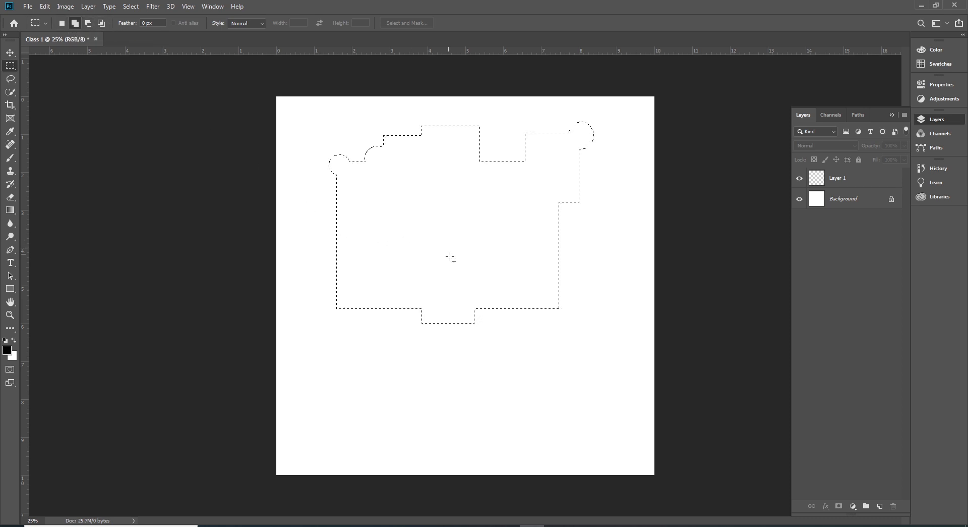
Subtract a rectangle from the selection's lower-right corner and another from its upper-right corner, removing the rounded bump.
{"action": "key", "text": "alt"}
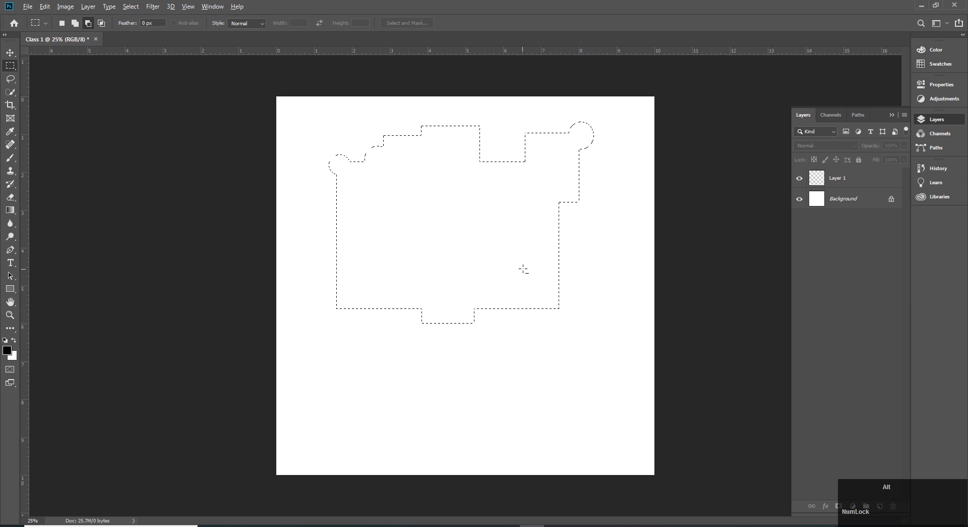
{"action": "left_click_drag", "start_coordinate": [599, 259], "coordinate": [577, 280]}
{"action": "left_click_drag", "start_coordinate": [524, 314], "coordinate": [516, 327]}
{"action": "left_click_drag", "start_coordinate": [559, 110], "coordinate": [607, 161]}
Subtract two circles from the selection with the Elliptical Marquee Tool, at its lower-left corner and at the lower-right cut-out.
{"action": "left_click", "coordinate": [13, 65]}
{"action": "left_click_drag", "start_coordinate": [12, 66], "coordinate": [78, 80]}
{"action": "left_click_drag", "start_coordinate": [316, 285], "coordinate": [369, 333]}
{"action": "left_click_drag", "start_coordinate": [495, 235], "coordinate": [540, 282]}
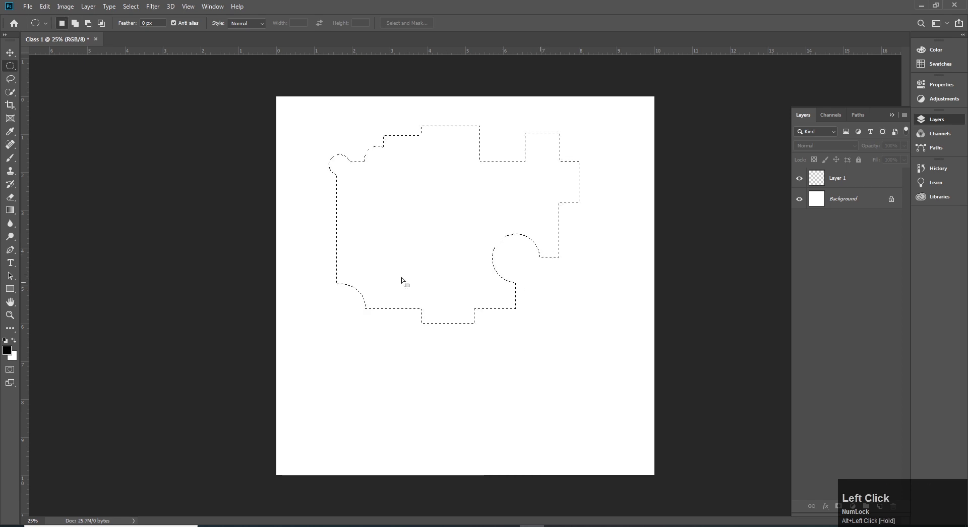
Deselect everything with the Move Tool active and make Layer 1 the active layer.
{"action": "left_click", "coordinate": [10, 52]}
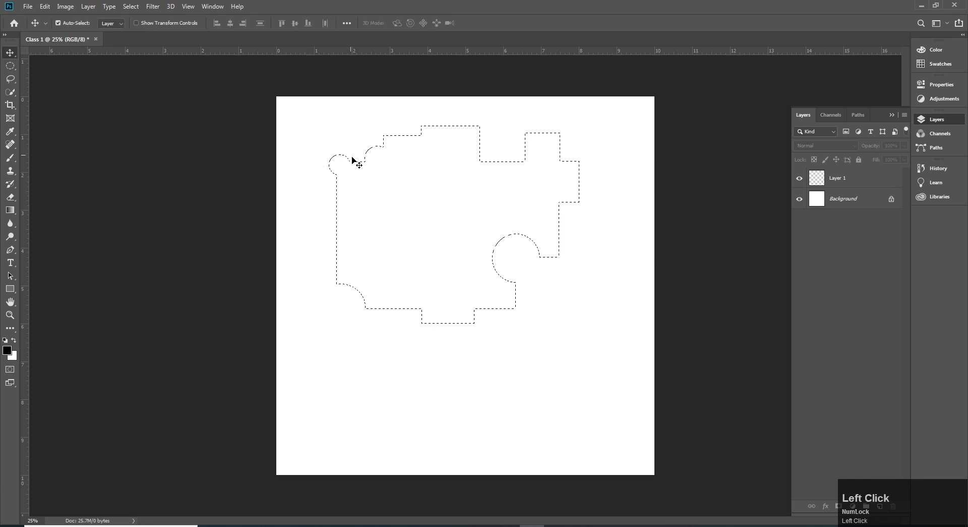
{"action": "key", "text": "ctrl+v"}
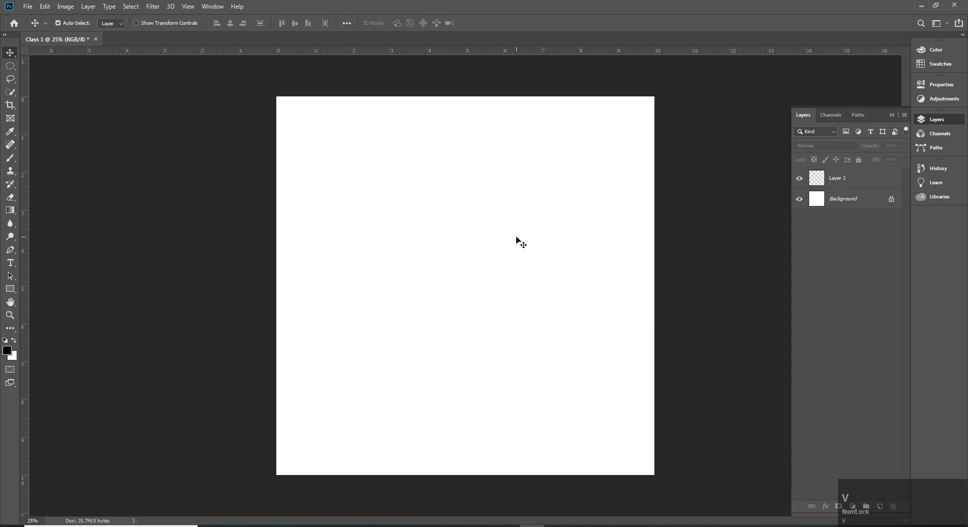
{"action": "left_click", "coordinate": [841, 179]}
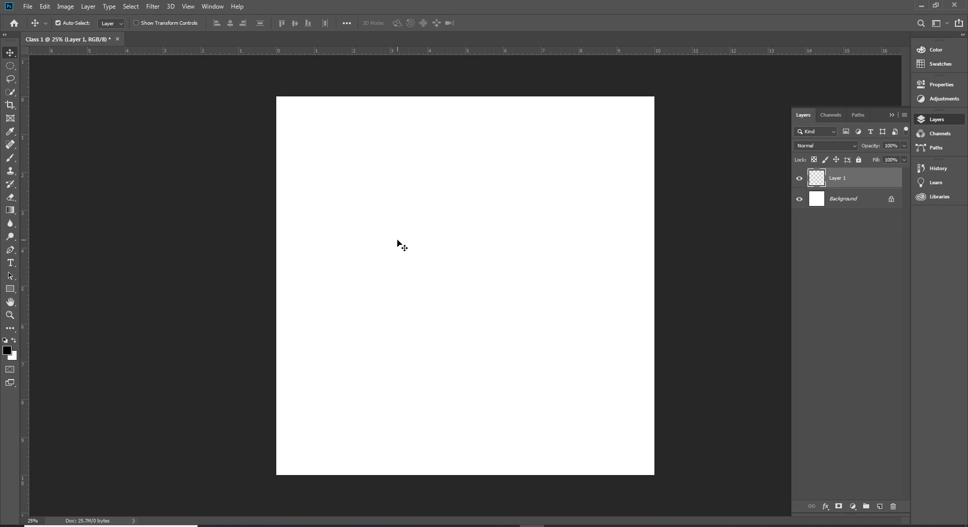
Choose the Rectangular Marquee Tool and draw a roughly square selection near the centre of the canvas.
{"action": "left_click", "coordinate": [10, 66]}
{"action": "left_click_drag", "start_coordinate": [10, 69], "coordinate": [63, 66]}
{"action": "left_click_drag", "start_coordinate": [378, 199], "coordinate": [527, 349]}
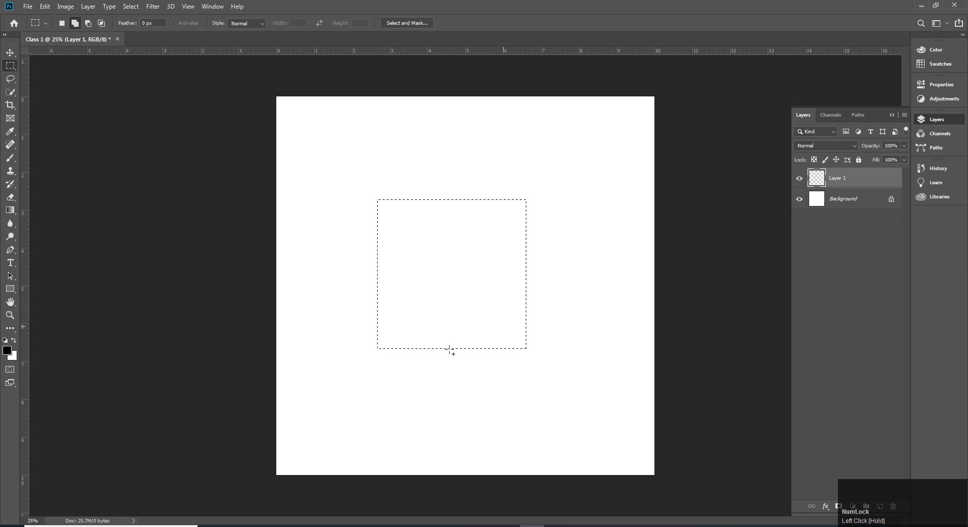
Paint black brush strokes inside the square selection on Layer 1, undo them and return to the Rectangular Marquee Tool.
{"action": "key", "text": "b"}
{"action": "left_click", "coordinate": [12, 158]}
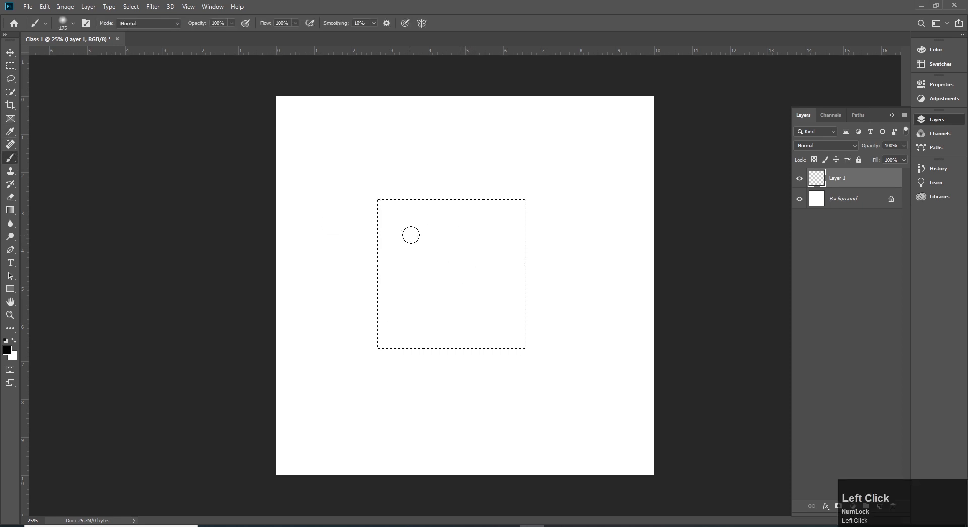
{"action": "left_click_drag", "start_coordinate": [415, 235], "coordinate": [490, 287]}
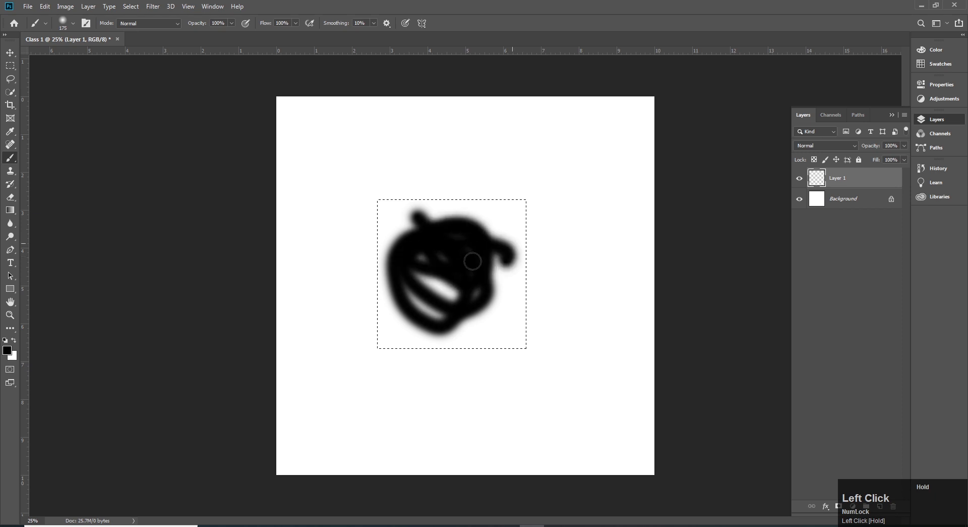
{"action": "key", "text": "ctrl+z"}
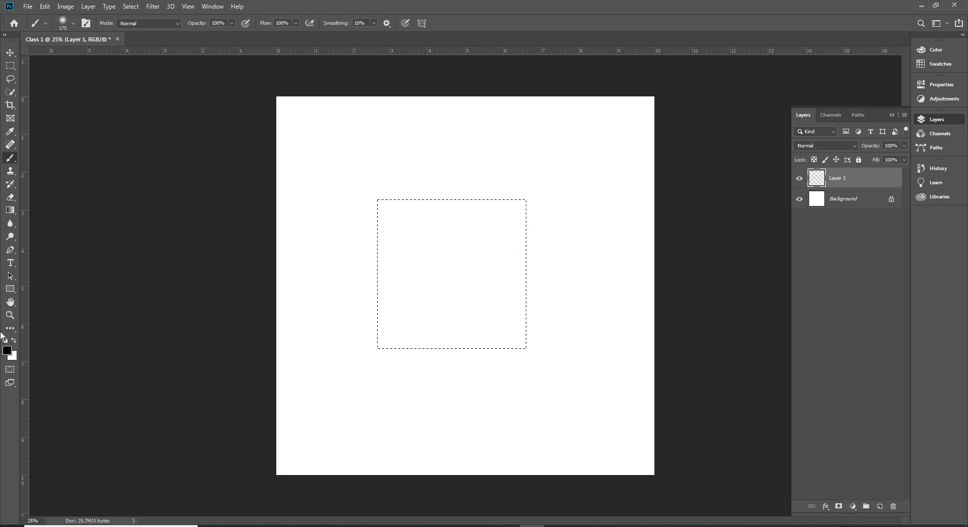
{"action": "left_click", "coordinate": [9, 67]}
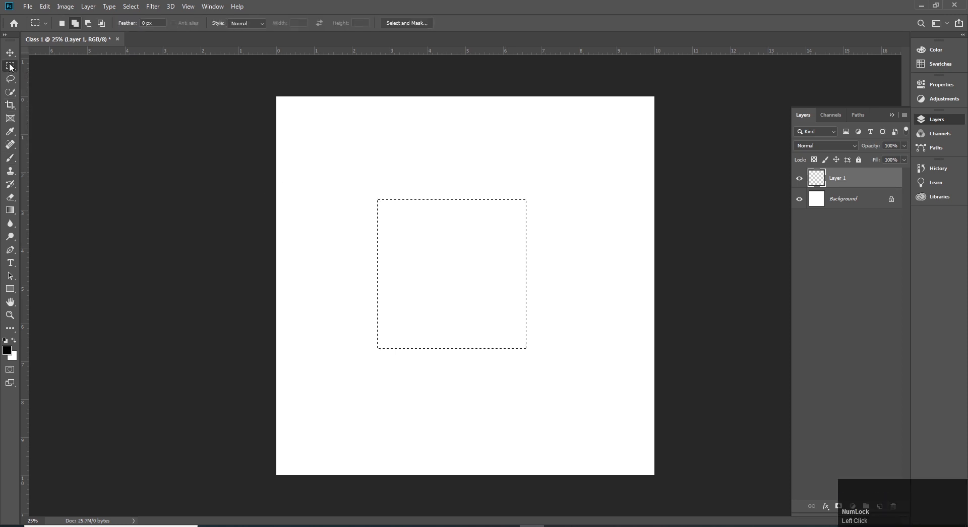
Open the background and foreground colour pickers in turn, closing each without changing the colour.
{"action": "left_click", "coordinate": [13, 359]}
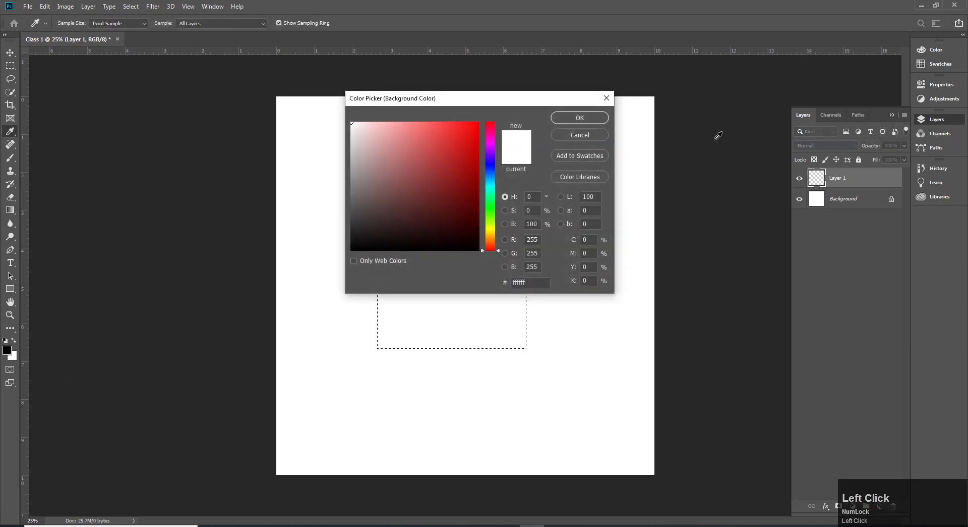
{"action": "left_click", "coordinate": [599, 138]}
{"action": "left_click", "coordinate": [11, 348]}
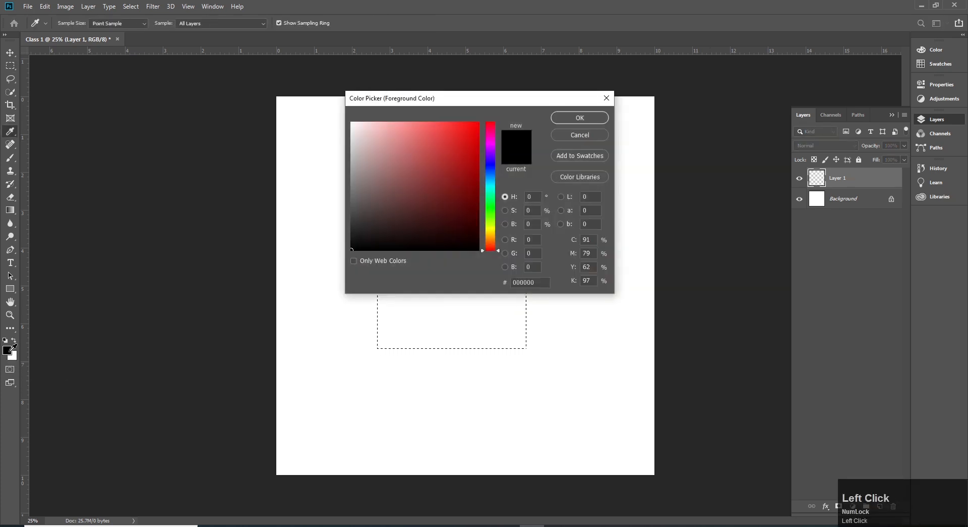
{"action": "left_click", "coordinate": [571, 135]}
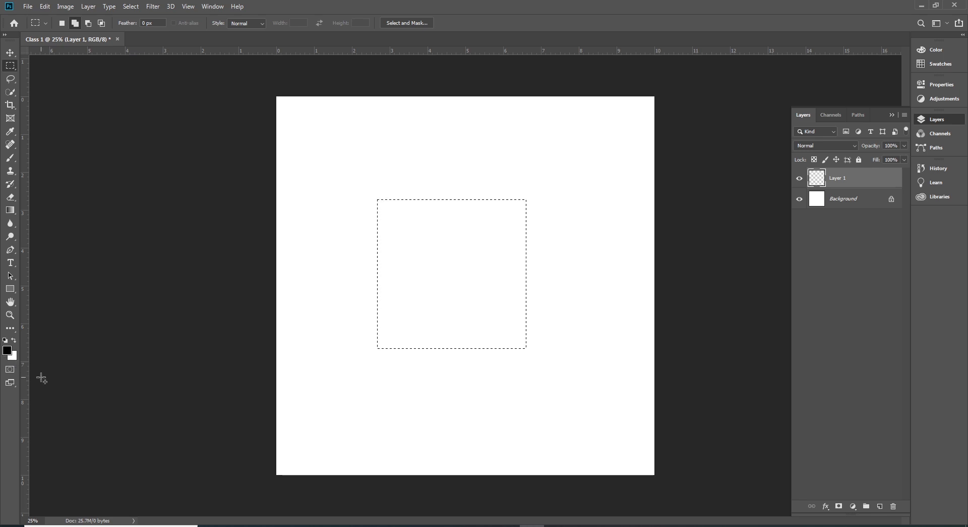
Swap the foreground and background colours back and forth, finishing with black as foreground and white as background.
{"action": "key", "text": "x"}
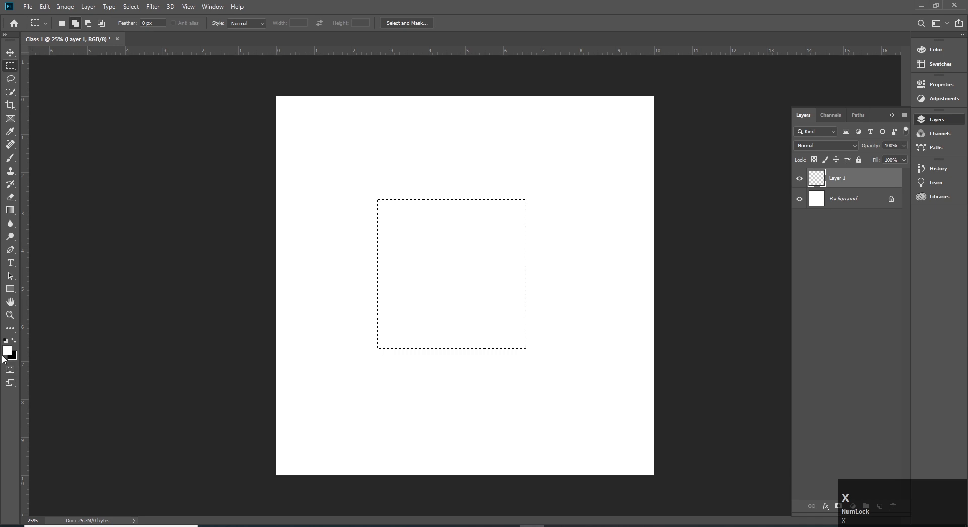
{"action": "key", "text": "x"}
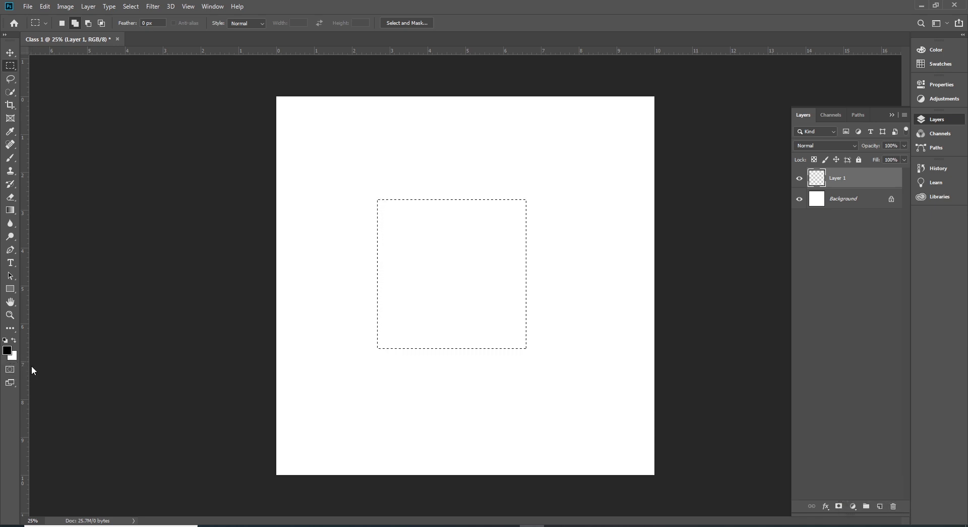
{"action": "left_click", "coordinate": [15, 344]}
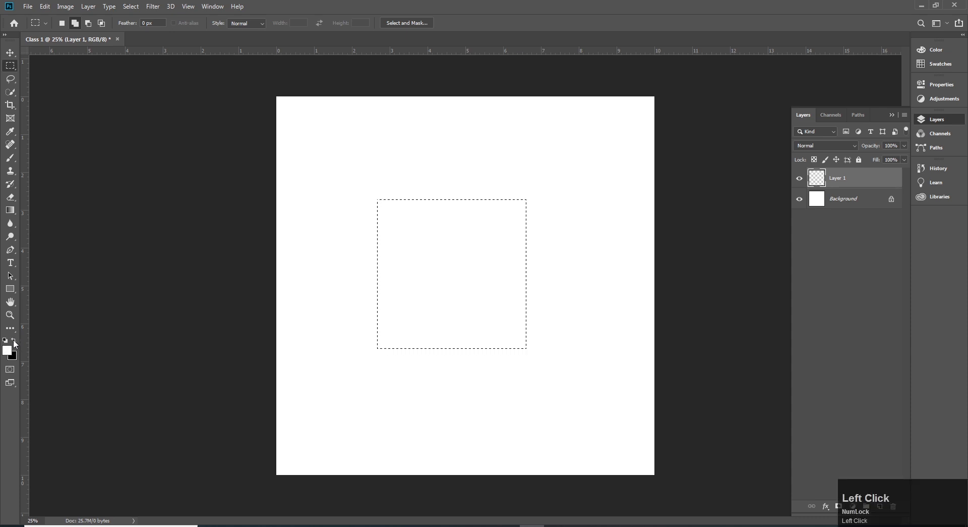
{"action": "left_click", "coordinate": [16, 340]}
Set the foreground colour to blue (#0c00ff) and fill the square selection on Layer 1 with it.
{"action": "left_click", "coordinate": [7, 350]}
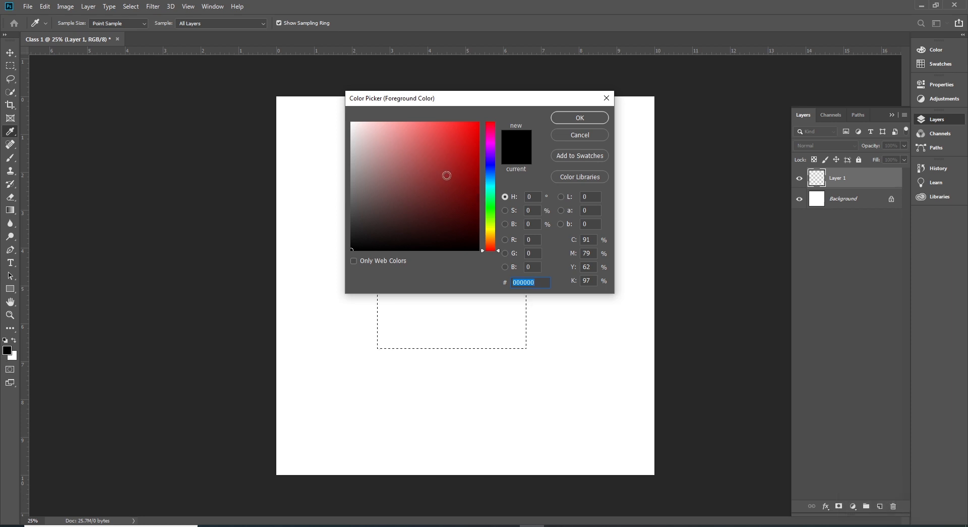
{"action": "left_click", "coordinate": [492, 164]}
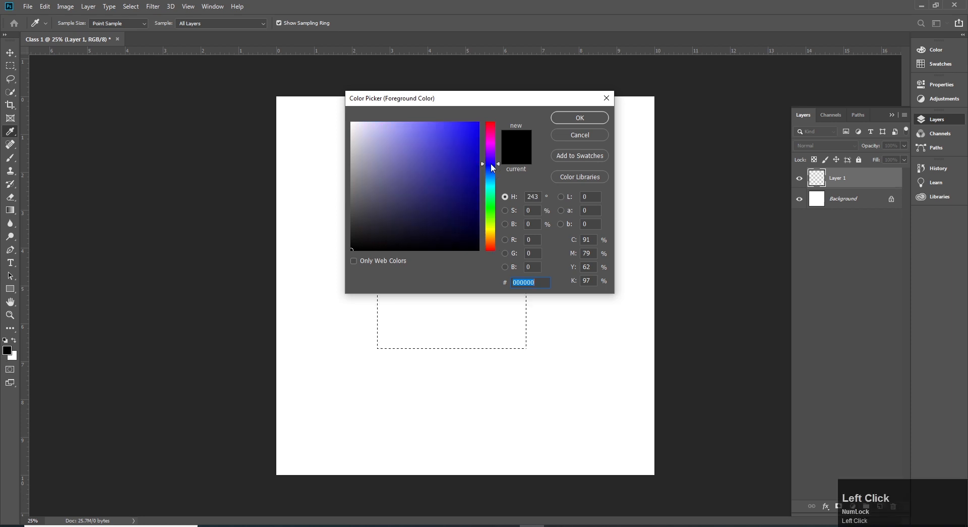
{"action": "left_click_drag", "start_coordinate": [476, 146], "coordinate": [491, 119]}
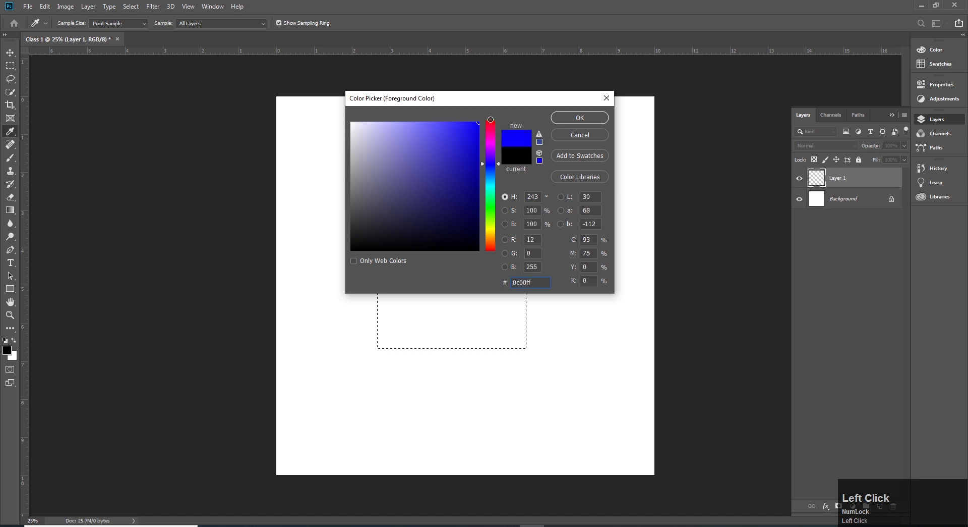
{"action": "left_click", "coordinate": [580, 118]}
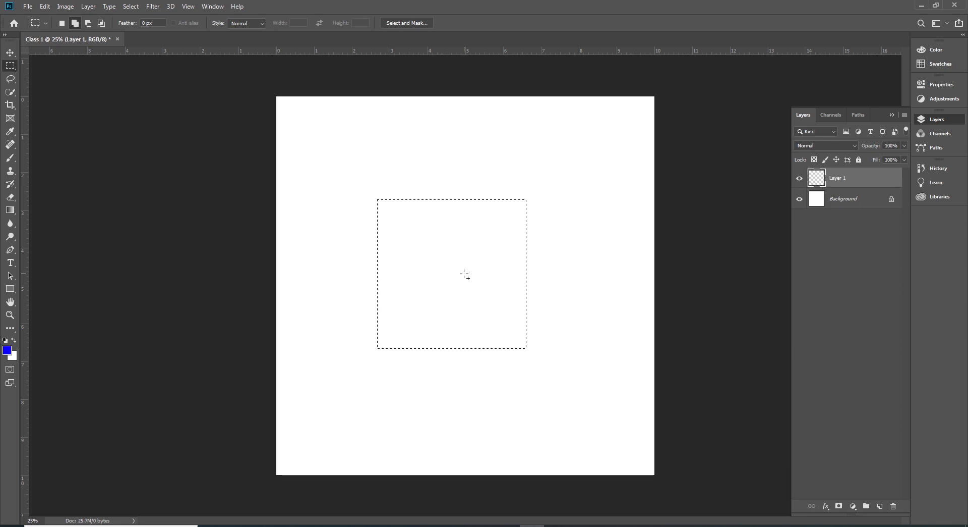
{"action": "key", "text": "alt+BackSpace"}
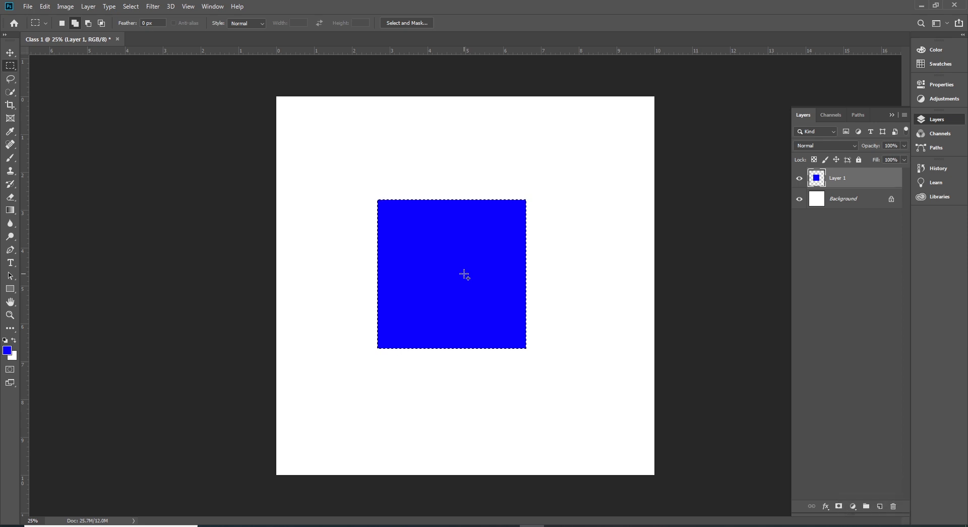
{"action": "key", "text": "ctrl+z"}
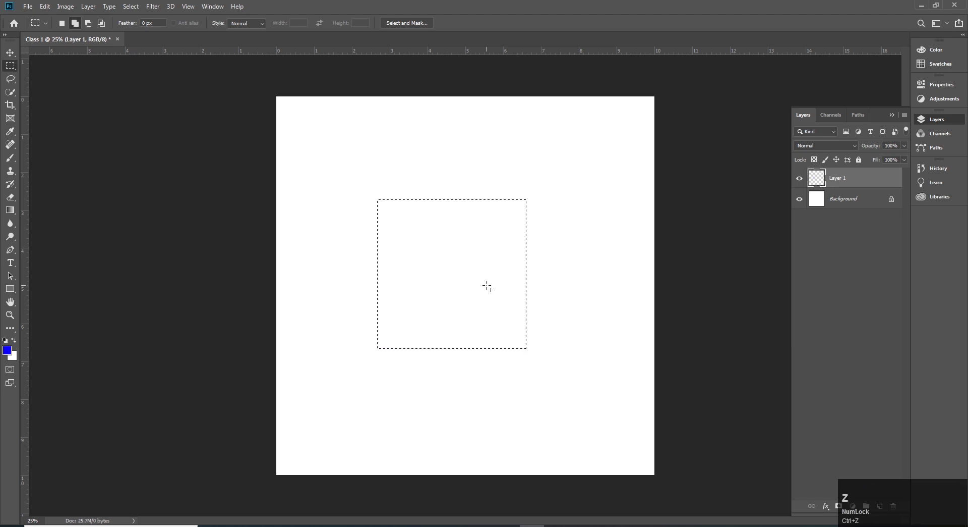
{"action": "key", "text": "alt+BackSpace"}
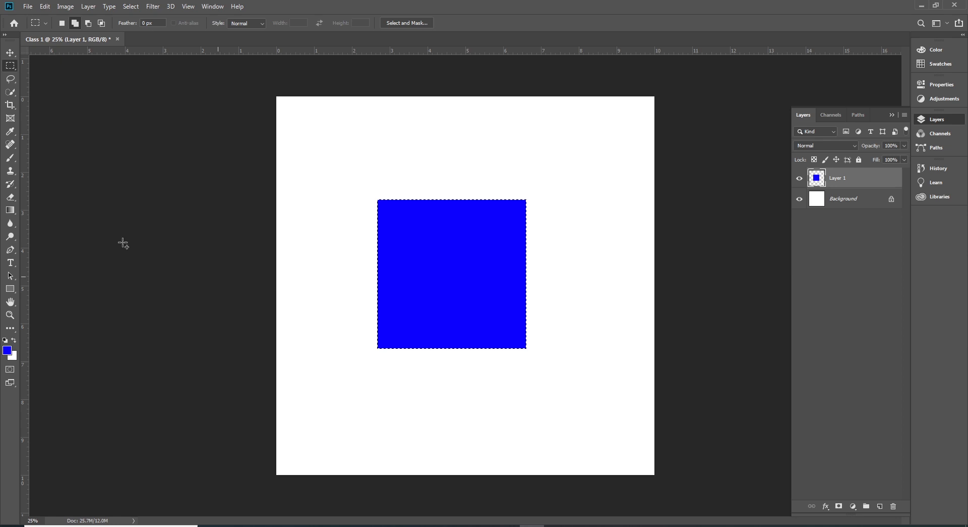
Add a rectangle overlapping the blue square's upper-right corner to the current selection with the Rectangular Marquee Tool.
{"action": "left_click", "coordinate": [11, 65]}
{"action": "left_click_drag", "start_coordinate": [466, 156], "coordinate": [566, 256]}
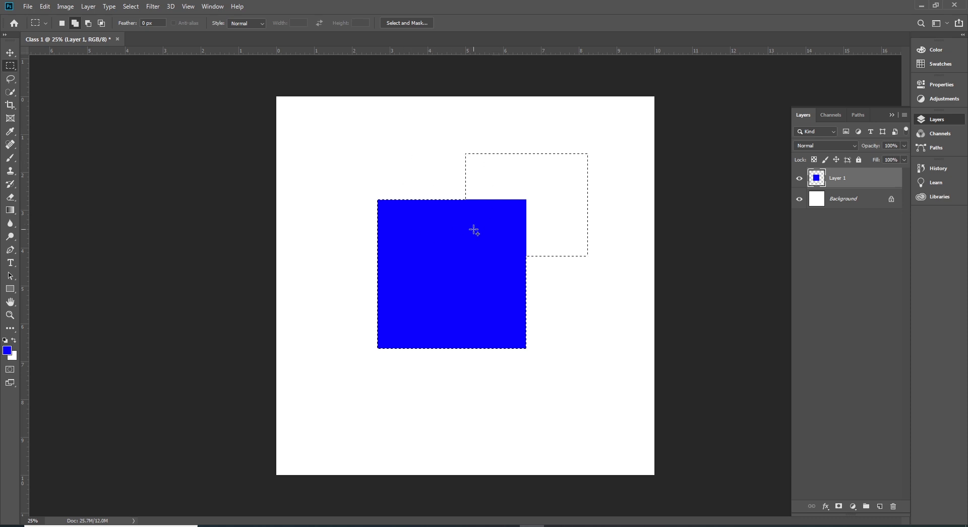
Switch the marquee to New Selection mode, deselect, and place a rectangular selection about 2.5 by 1.9 in above the blue square.
{"action": "left_click", "coordinate": [75, 25]}
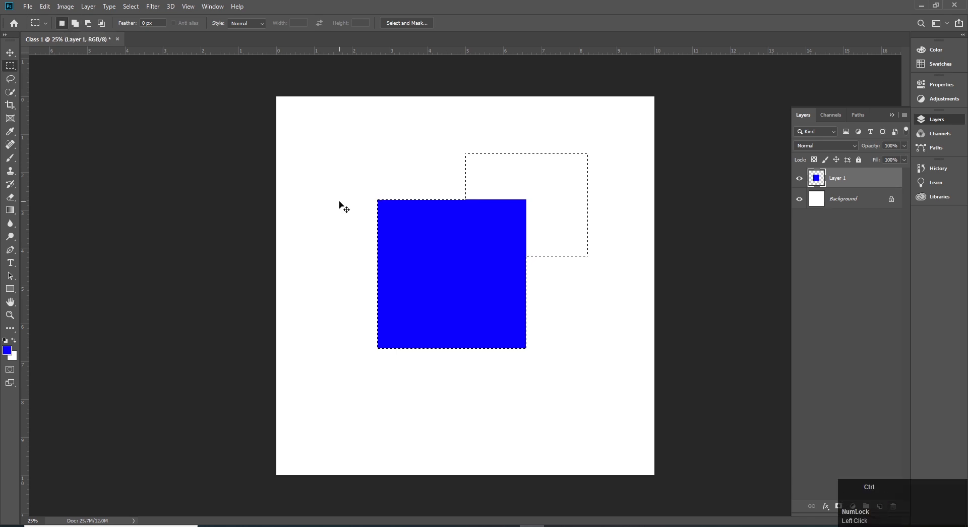
{"action": "key", "text": "ctrl+d"}
{"action": "key", "text": "m"}
{"action": "left_click_drag", "start_coordinate": [295, 120], "coordinate": [355, 180]}
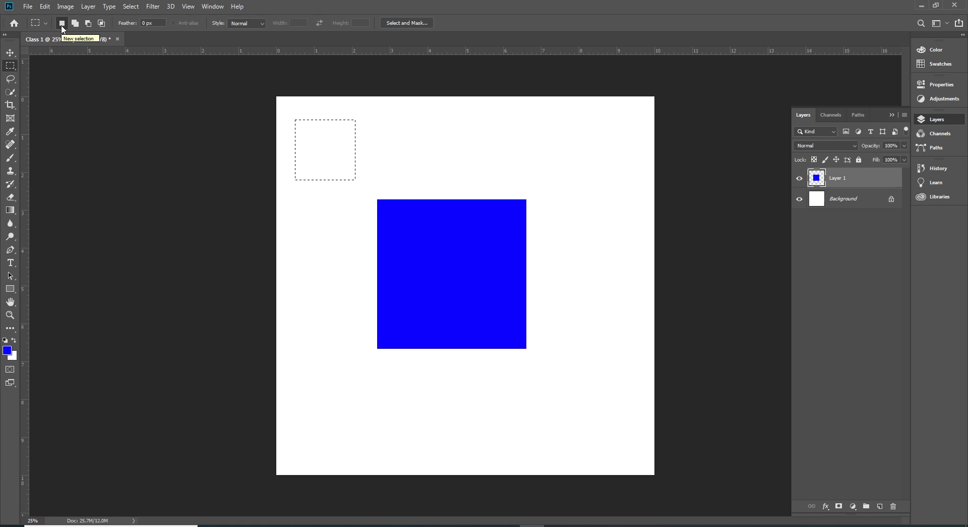
{"action": "left_click_drag", "start_coordinate": [328, 109], "coordinate": [425, 172]}
{"action": "left_click_drag", "start_coordinate": [386, 102], "coordinate": [482, 173]}
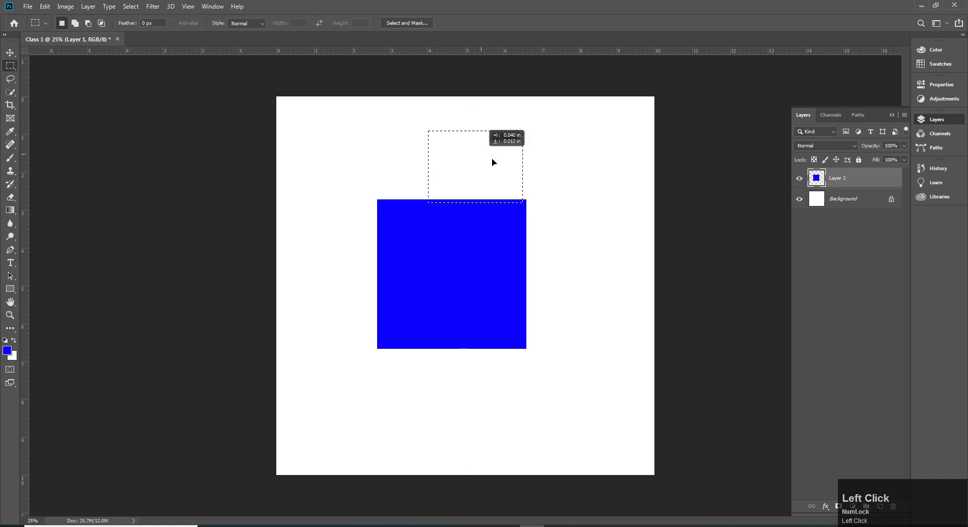
{"action": "left_click_drag", "start_coordinate": [448, 132], "coordinate": [437, 143]}
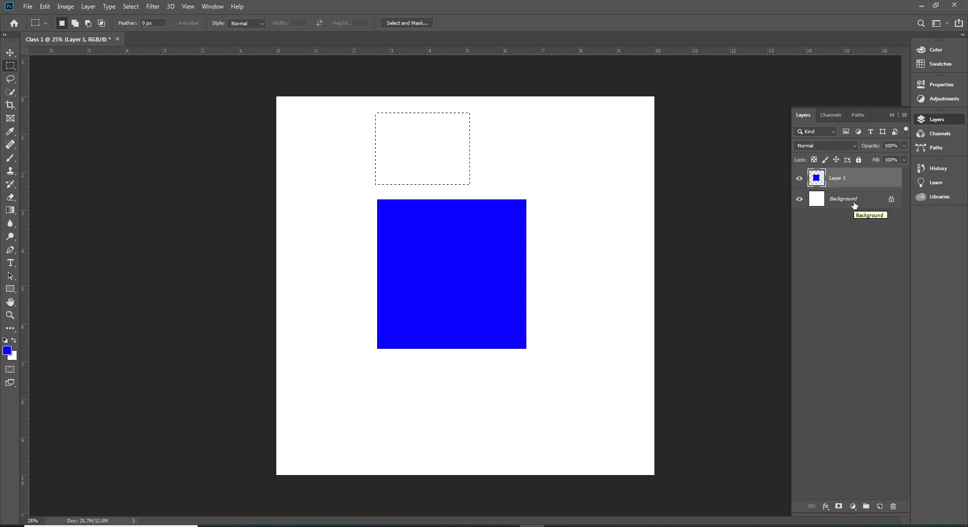
Set the foreground colour to purple and fill the rectangular selection above the blue square.
{"action": "left_click", "coordinate": [10, 70]}
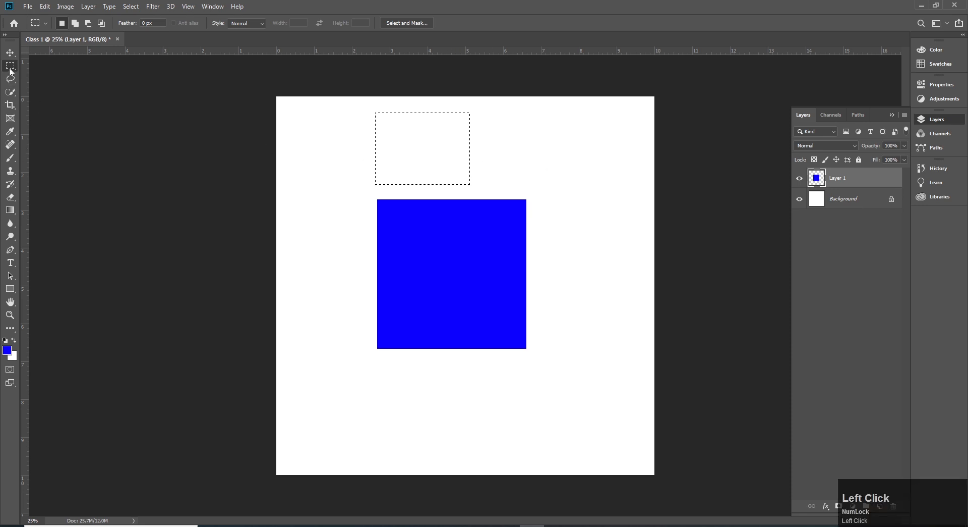
{"action": "left_click", "coordinate": [24, 65]}
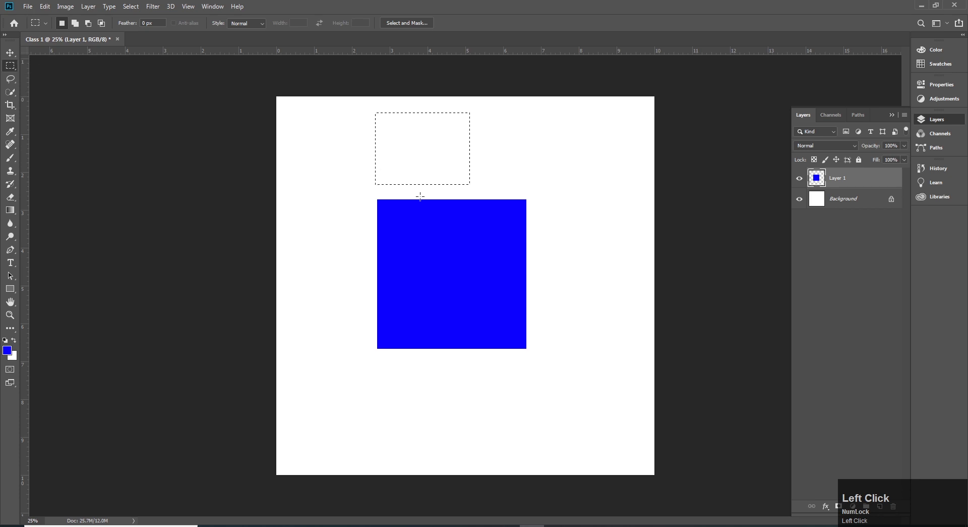
{"action": "left_click", "coordinate": [7, 350]}
{"action": "left_click_drag", "start_coordinate": [489, 168], "coordinate": [487, 149]}
{"action": "left_click", "coordinate": [474, 134]}
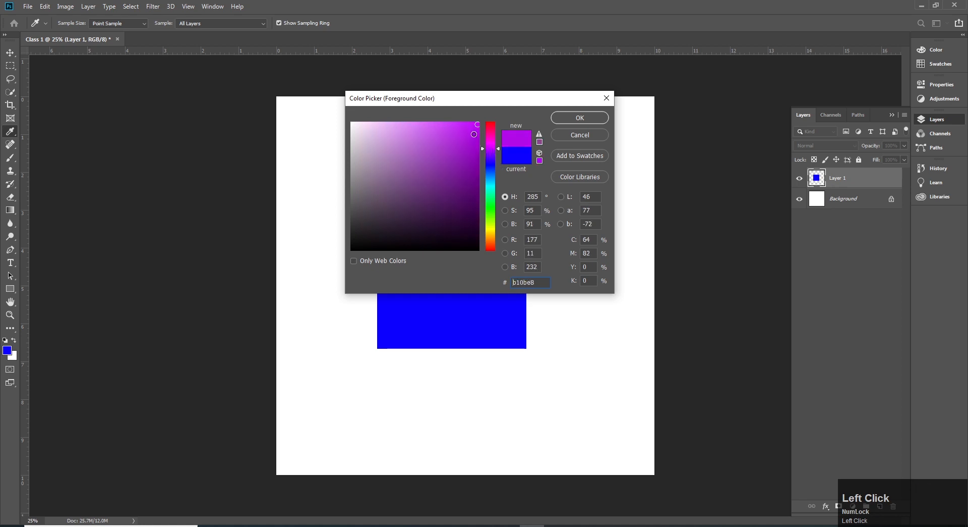
{"action": "left_click", "coordinate": [580, 118]}
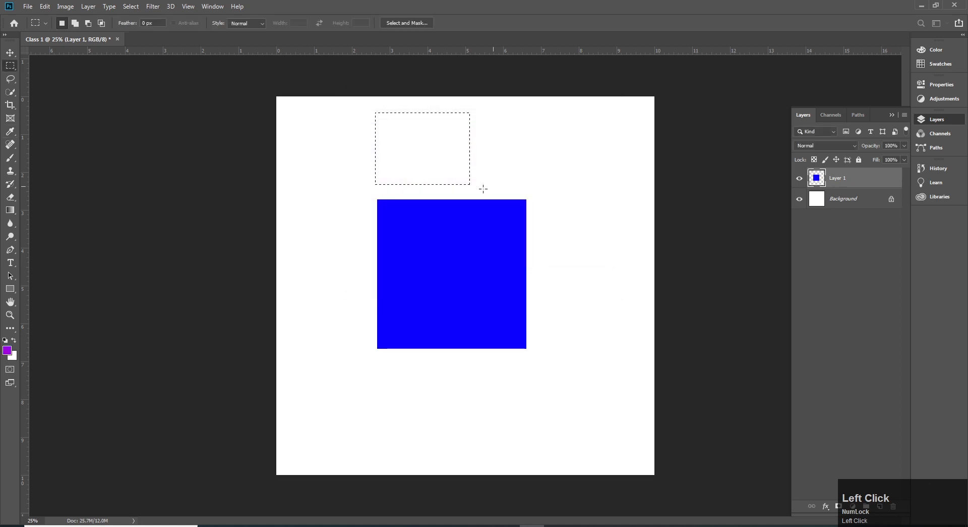
{"action": "key", "text": "alt+BackSpace"}
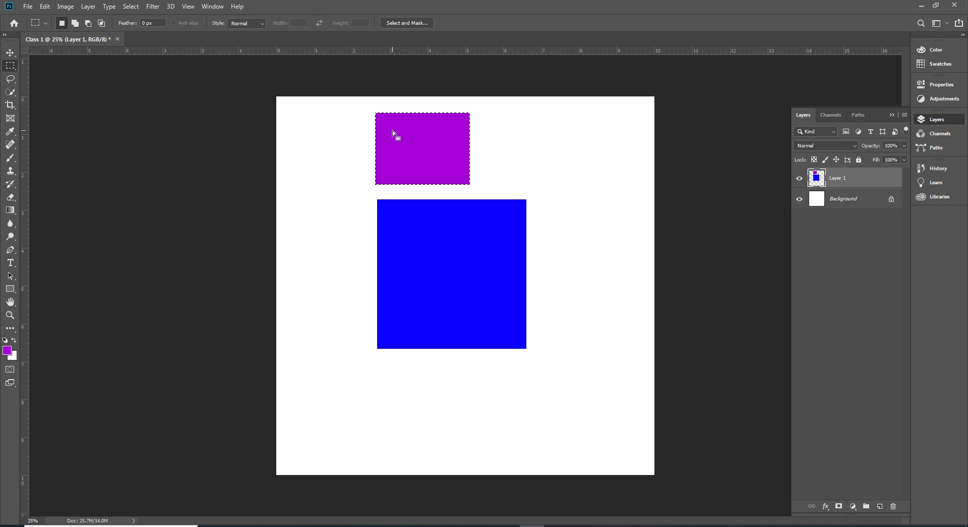
Deselect the purple rectangle, and undo both the deselection and the purple fill.
{"action": "key", "text": "ctrl+d"}
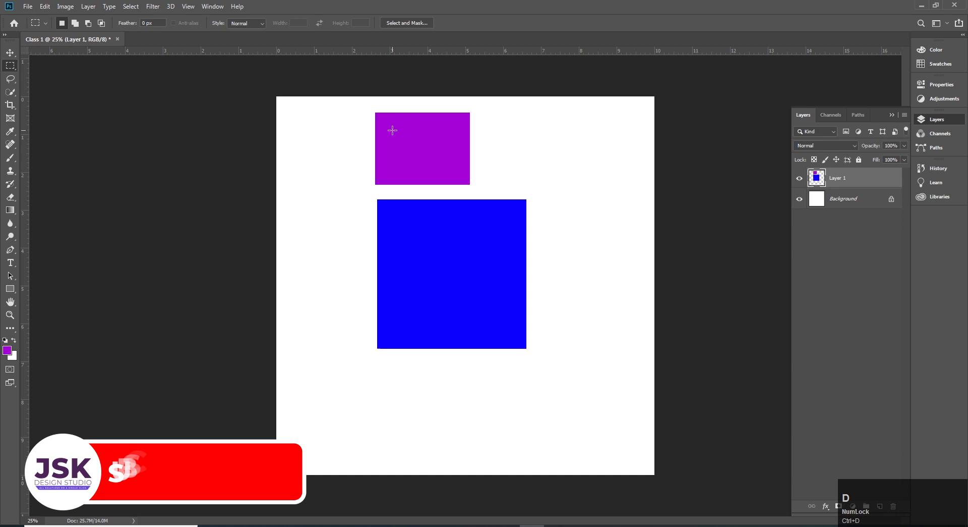
{"action": "key", "text": "ctrl+z"}
{"action": "key", "text": "ctrl+z"}
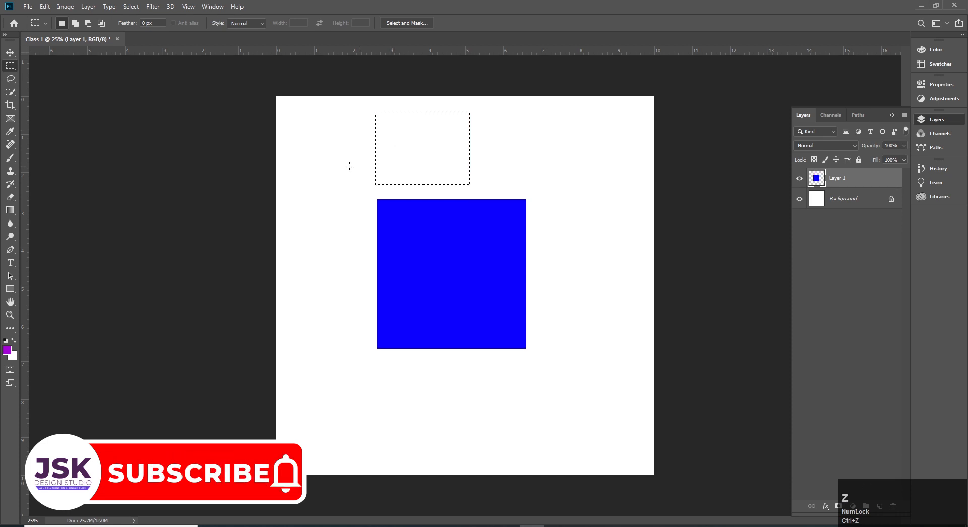
{"action": "left_click", "coordinate": [256, 175]}
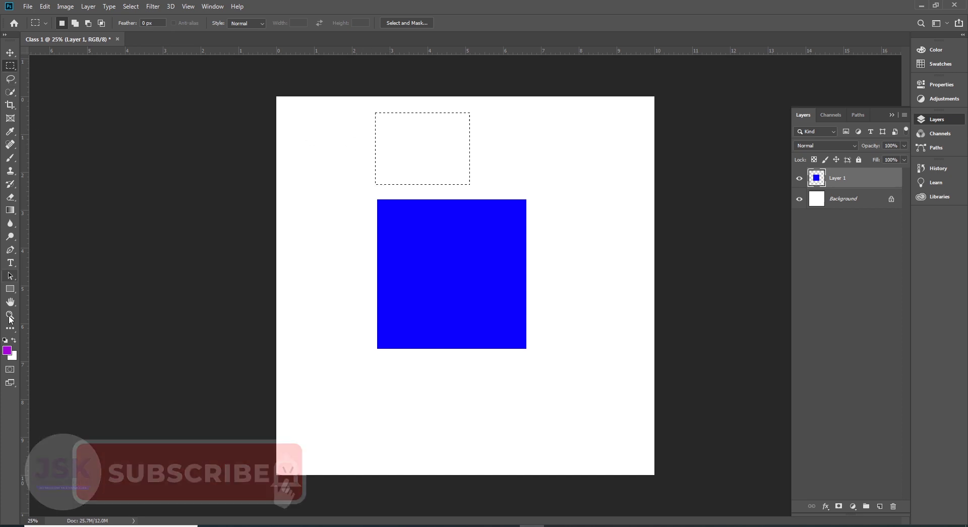
Set the foreground colour to red (#ff0000).
{"action": "left_click", "coordinate": [7, 350]}
{"action": "type", "text": "ff0000"}
{"action": "left_click", "coordinate": [578, 119]}
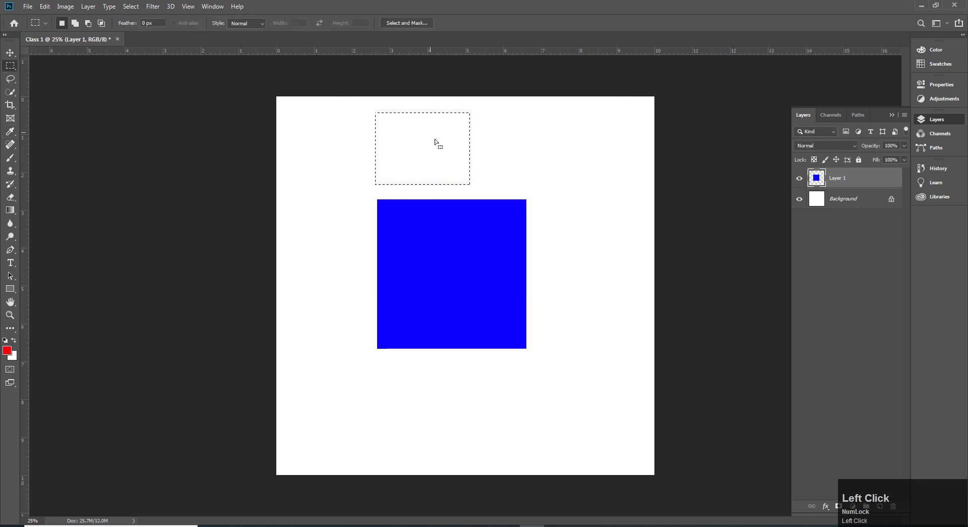
Feather the rectangular selection above the blue square by 30 pixels and fill it with the red foreground colour, ending with nothing selected.
{"action": "right_click", "coordinate": [410, 141]}
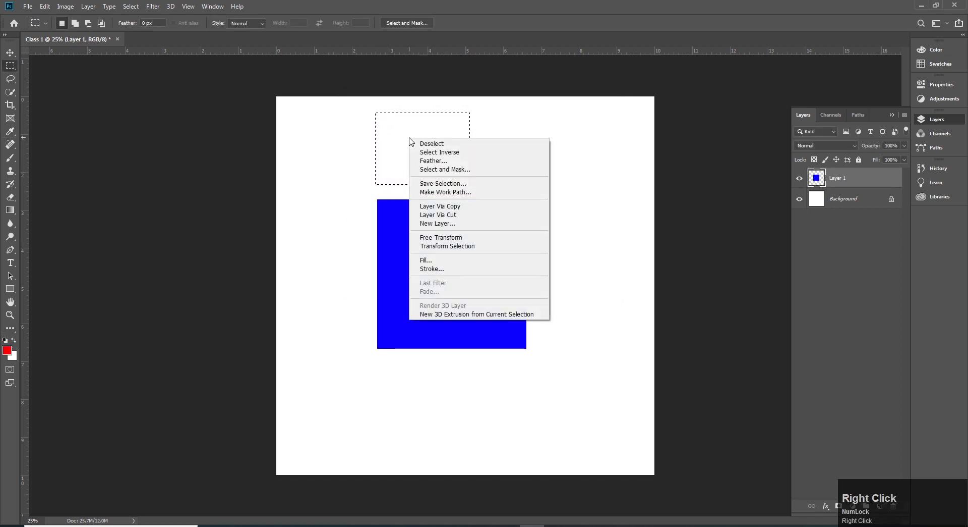
{"action": "left_click", "coordinate": [426, 161]}
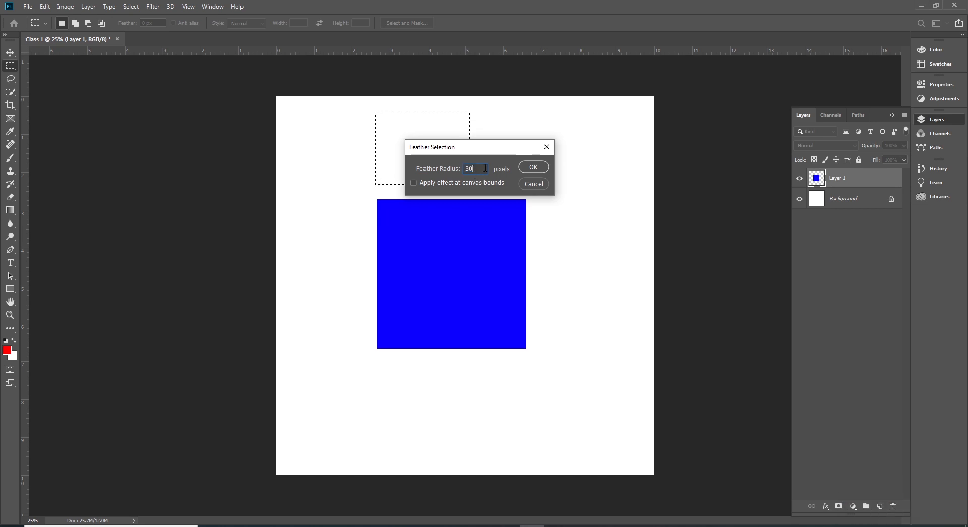
{"action": "left_click", "coordinate": [534, 166]}
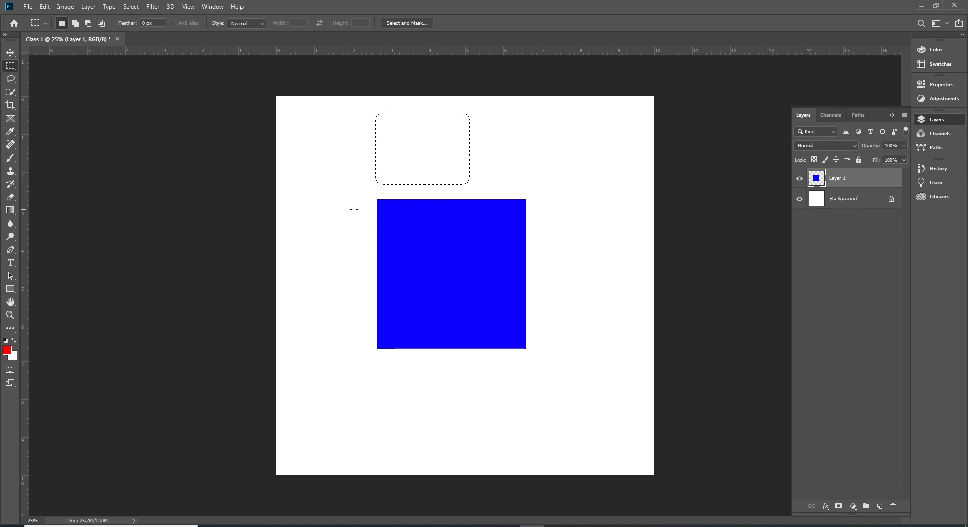
{"action": "key", "text": "alt+BackSpace"}
{"action": "key", "text": "ctrl+d"}
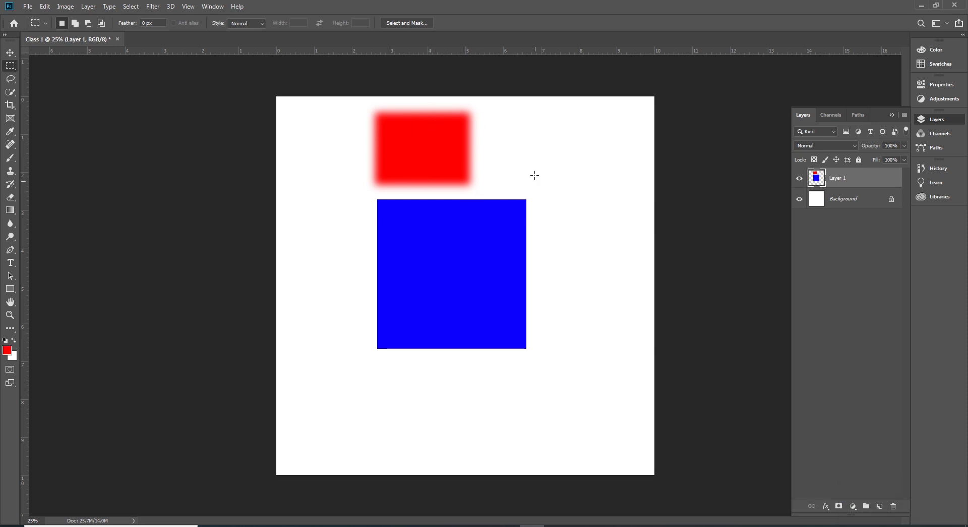
Draw a circular selection about 2.2 in wide below the blue square with the Elliptical Marquee Tool and feather it by 5 pixels.
{"action": "left_click_drag", "start_coordinate": [20, 67], "coordinate": [43, 77]}
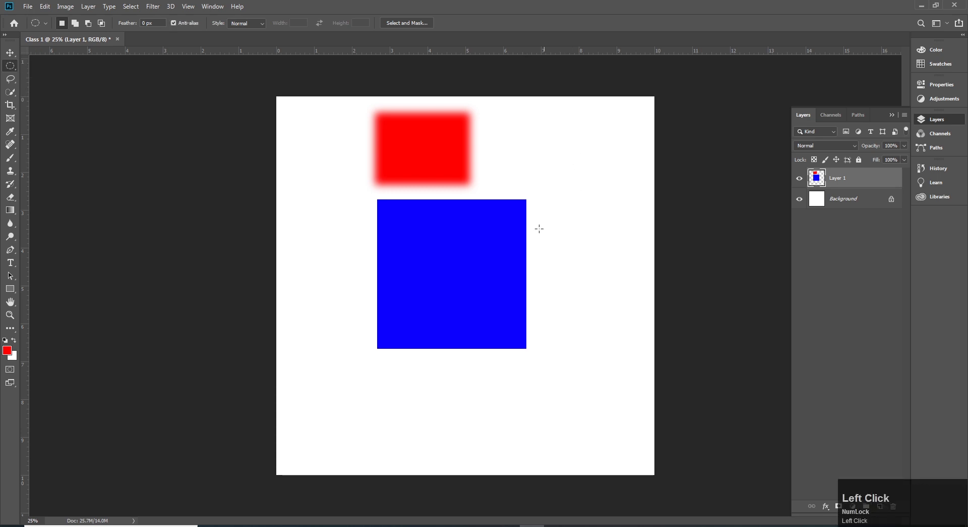
{"action": "left_click_drag", "start_coordinate": [391, 373], "coordinate": [474, 457]}
{"action": "right_click", "coordinate": [442, 420]}
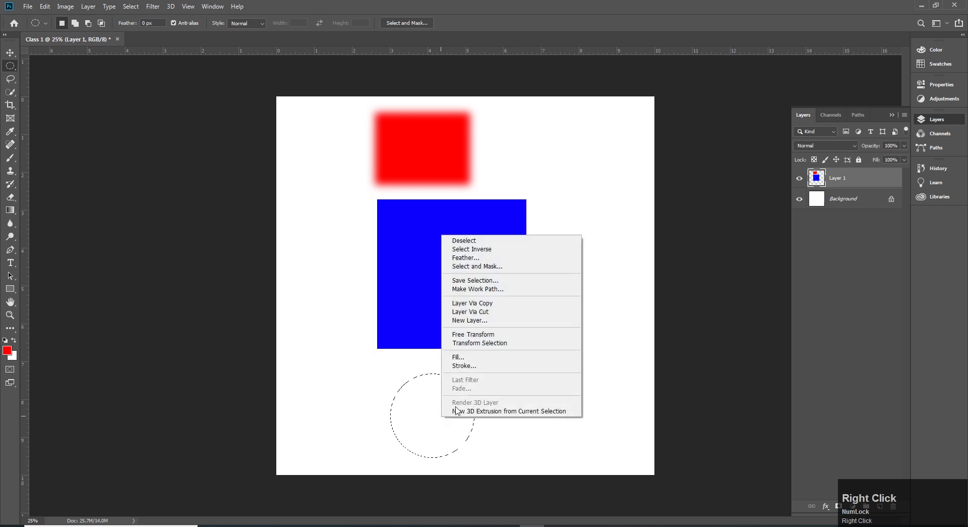
{"action": "left_click", "coordinate": [457, 257]}
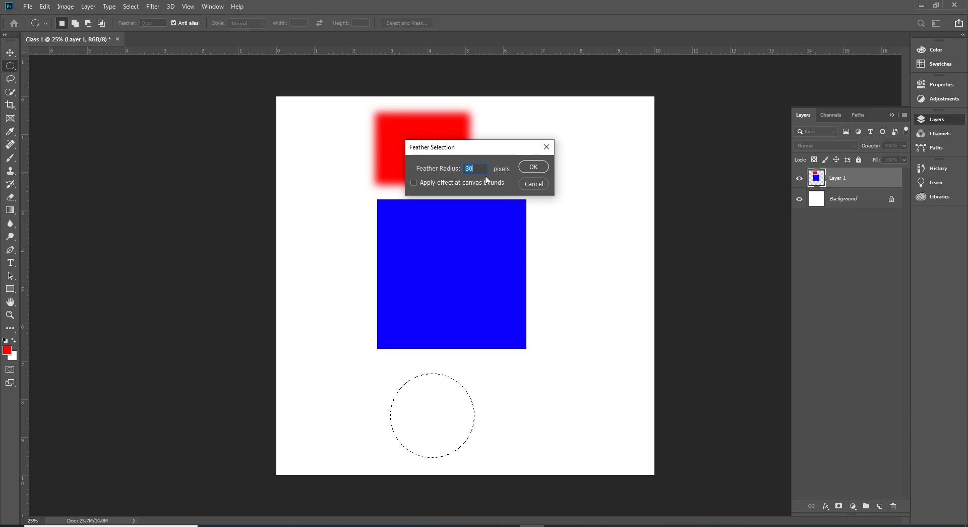
{"action": "type", "text": "5"}
{"action": "left_click", "coordinate": [533, 166]}
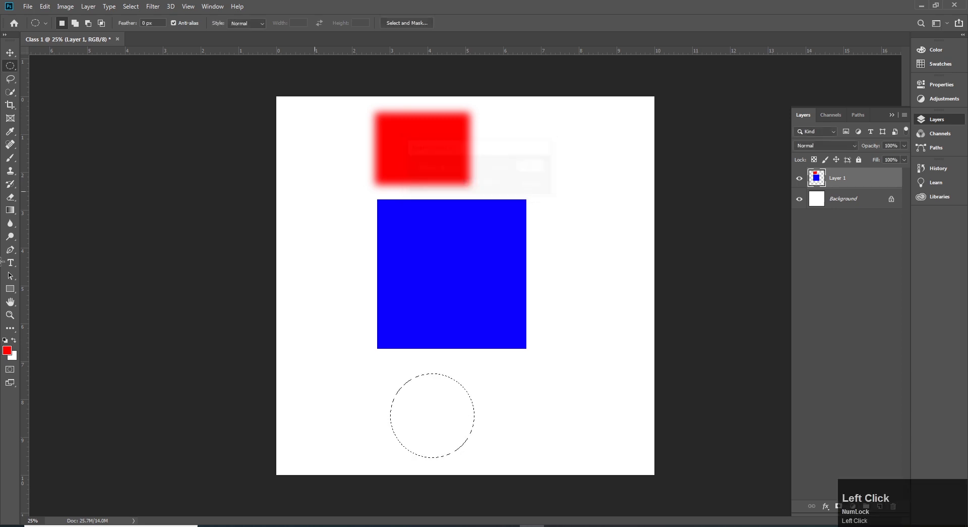
Fill the feathered circular selection below the blue square with the red foreground colour and clear the selection.
{"action": "key", "text": "alt+BackSpace"}
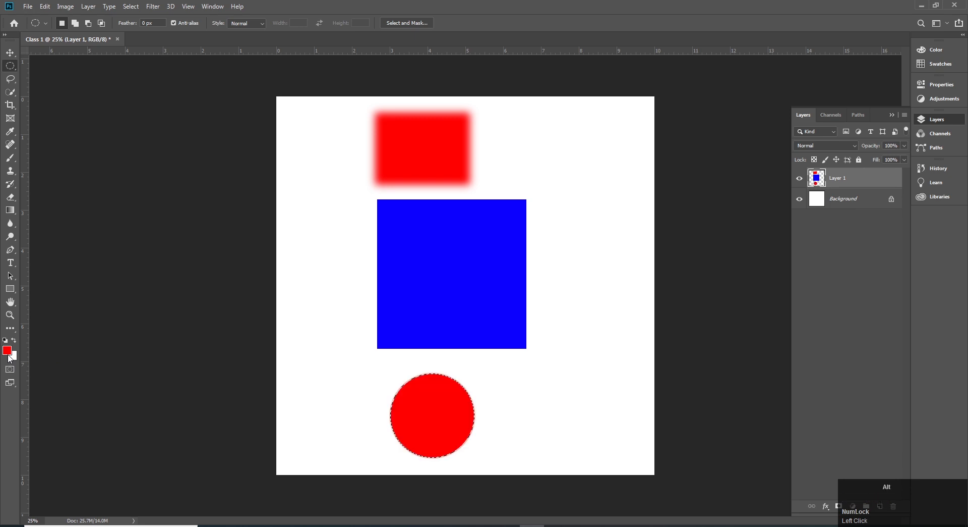
{"action": "key", "text": "ctrl+d"}
{"action": "left_click", "coordinate": [445, 397], "text": "ctrl"}
{"action": "left_click", "coordinate": [461, 373], "text": "ctrl"}
{"action": "left_click", "coordinate": [430, 432], "text": "ctrl"}
{"action": "left_click_drag", "start_coordinate": [423, 432], "coordinate": [336, 361]}
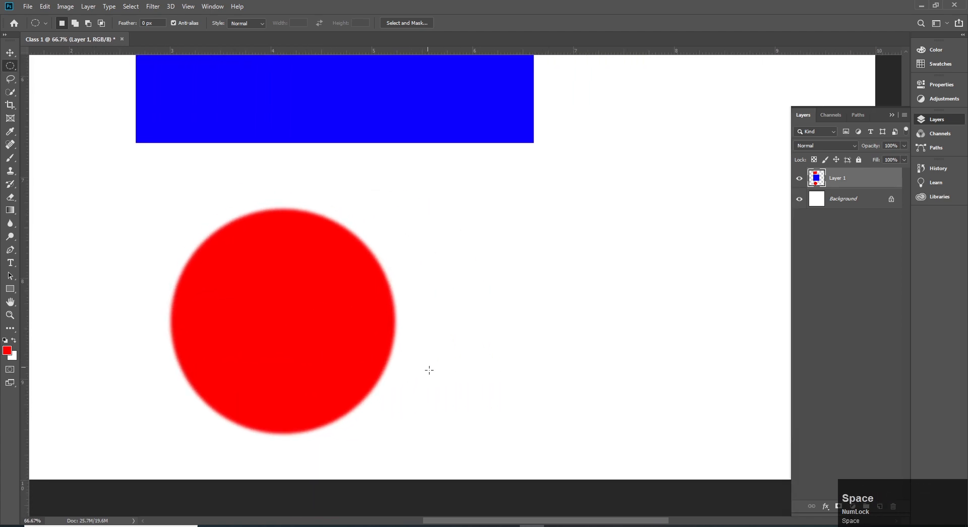
Fill a new circular selection about 2.2 in wide, right of the red circle and feathered by 10 pixels, with red, and deselect it.
{"action": "left_click", "coordinate": [236, 183]}
{"action": "left_click_drag", "start_coordinate": [461, 226], "coordinate": [679, 457]}
{"action": "right_click", "coordinate": [580, 306]}
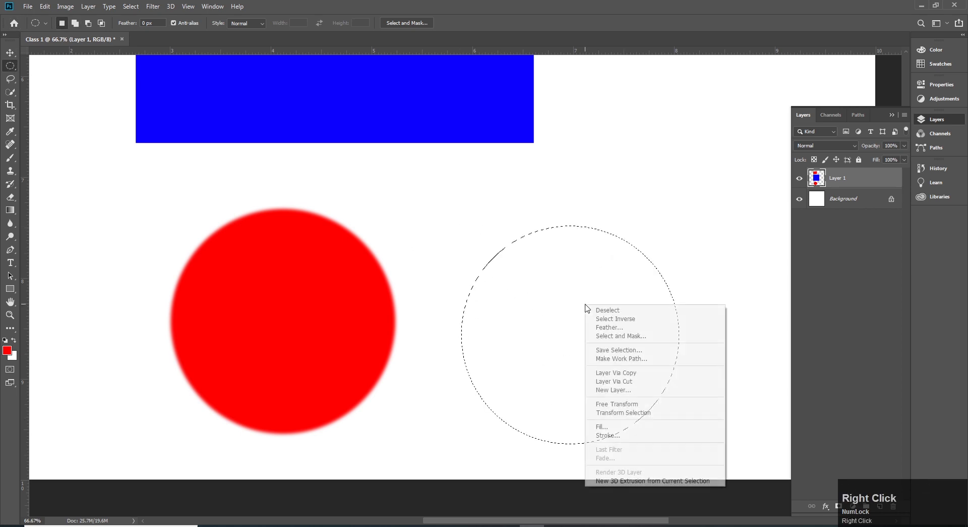
{"action": "left_click", "coordinate": [606, 328]}
{"action": "type", "text": "10"}
{"action": "key", "text": "Return"}
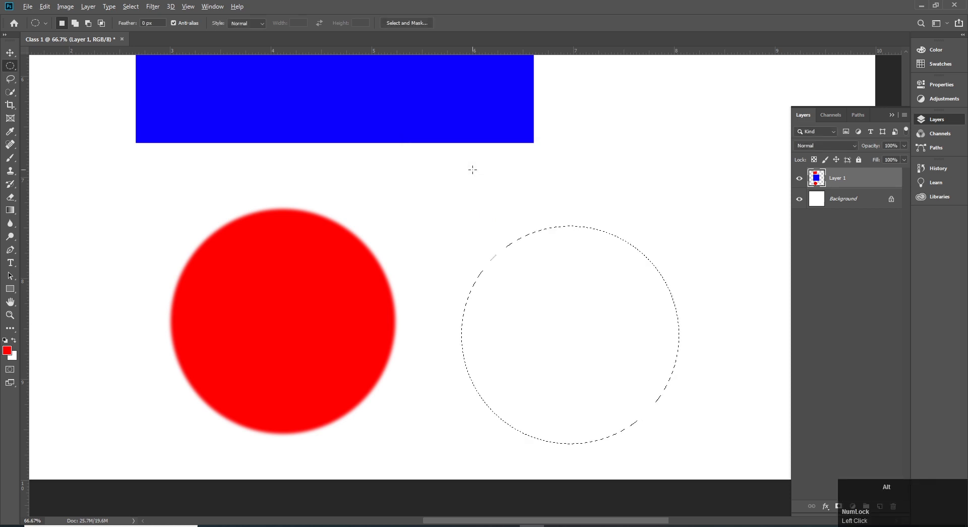
{"action": "key", "text": "alt+BackSpace"}
{"action": "key", "text": "ctrl+d"}
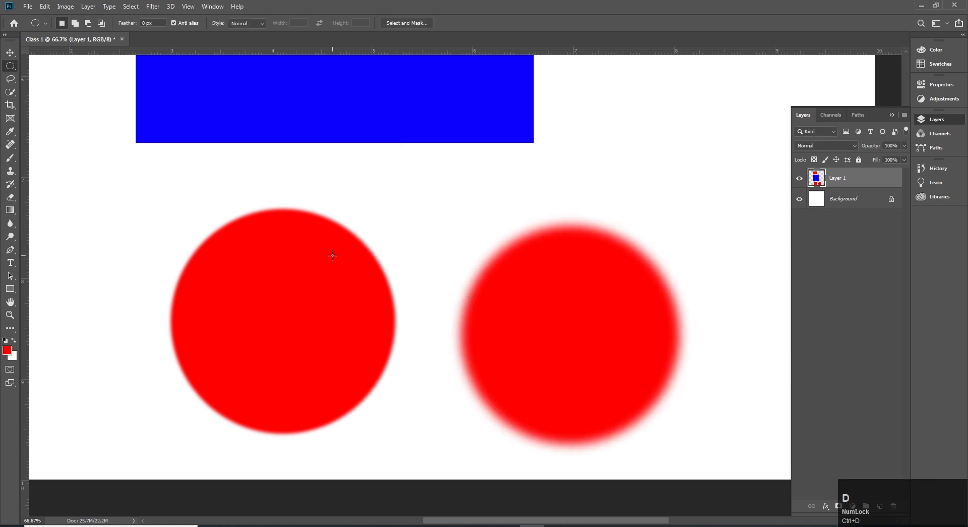
Compare the edge softness of the two red circles and the red rectangle, with the Move Tool active.
{"action": "key", "text": "v"}
{"action": "left_click", "coordinate": [473, 351]}
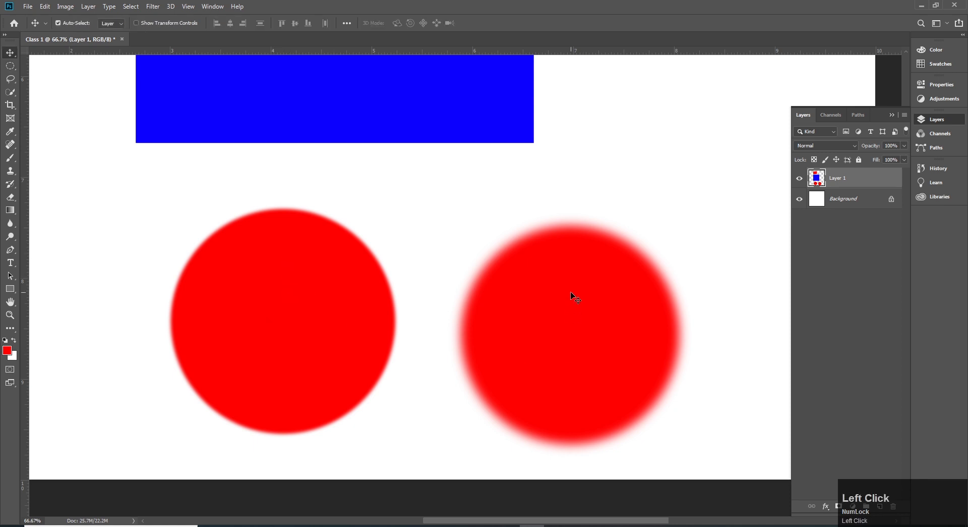
{"action": "key", "text": "space"}
{"action": "left_click_drag", "start_coordinate": [505, 257], "coordinate": [552, 433]}
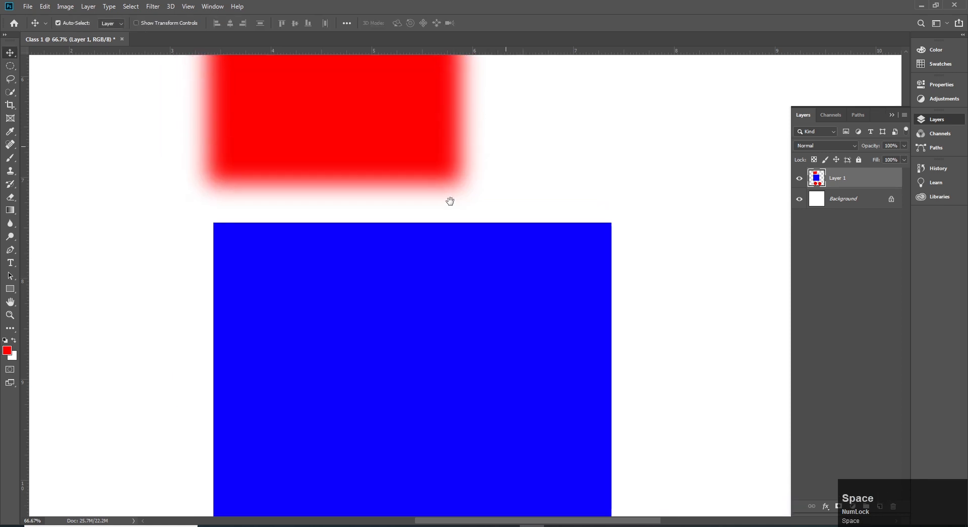
{"action": "left_click_drag", "start_coordinate": [452, 218], "coordinate": [470, 372]}
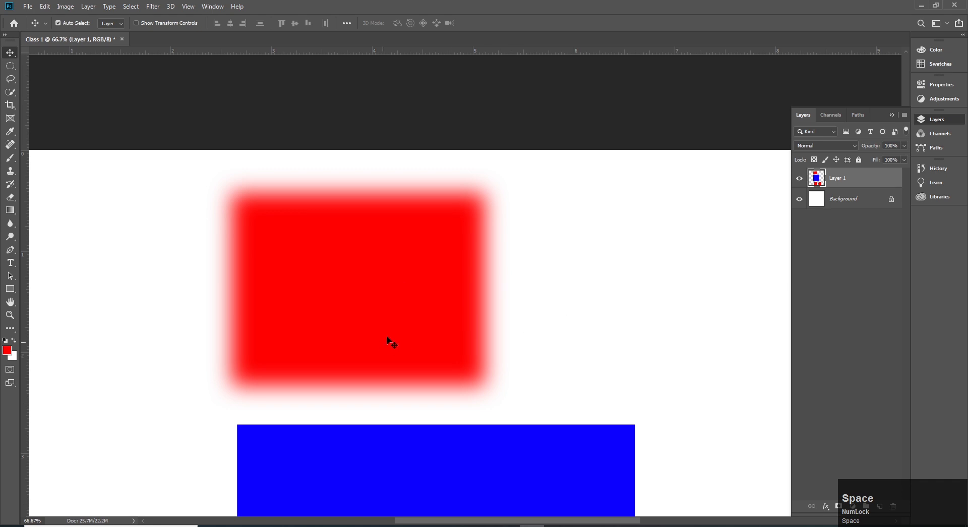
{"action": "left_click_drag", "start_coordinate": [458, 410], "coordinate": [434, 302]}
{"action": "left_click", "coordinate": [444, 344], "text": "ctrl+alt"}
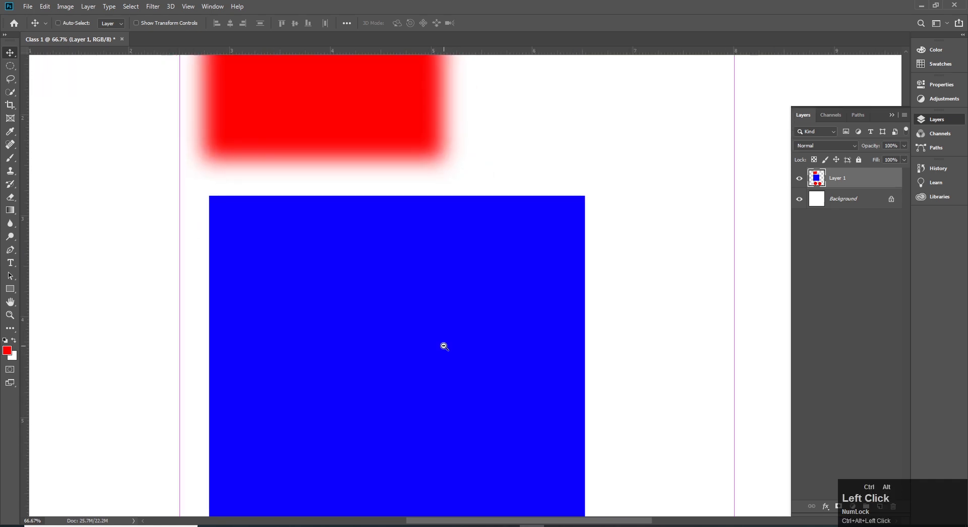
{"action": "left_click", "coordinate": [444, 348], "text": "ctrl+alt"}
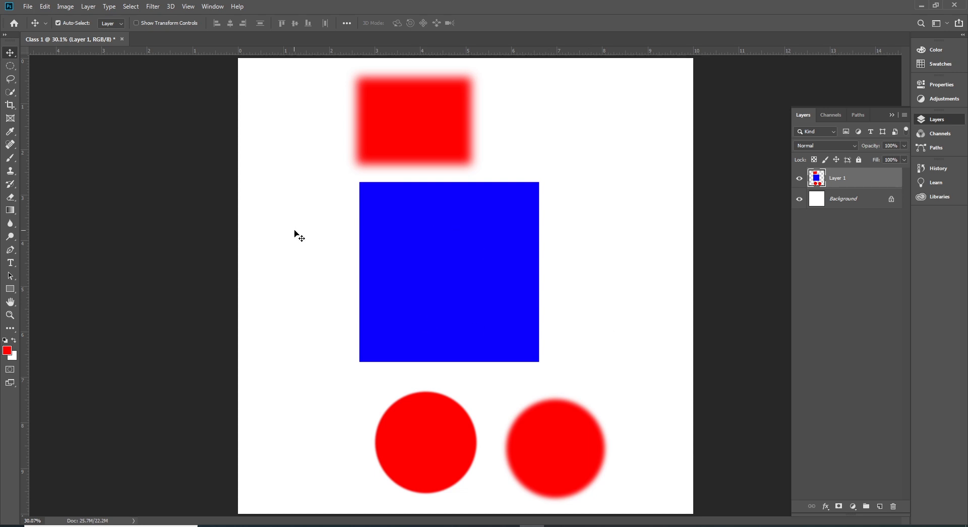
Fill an unfeathered square selection about 1.7 in wide left of the blue square with red, and deselect it.
{"action": "left_click", "coordinate": [10, 65]}
{"action": "left_click", "coordinate": [51, 64]}
{"action": "left_click_drag", "start_coordinate": [258, 203], "coordinate": [335, 280]}
{"action": "key", "text": "alt+BackSpace"}
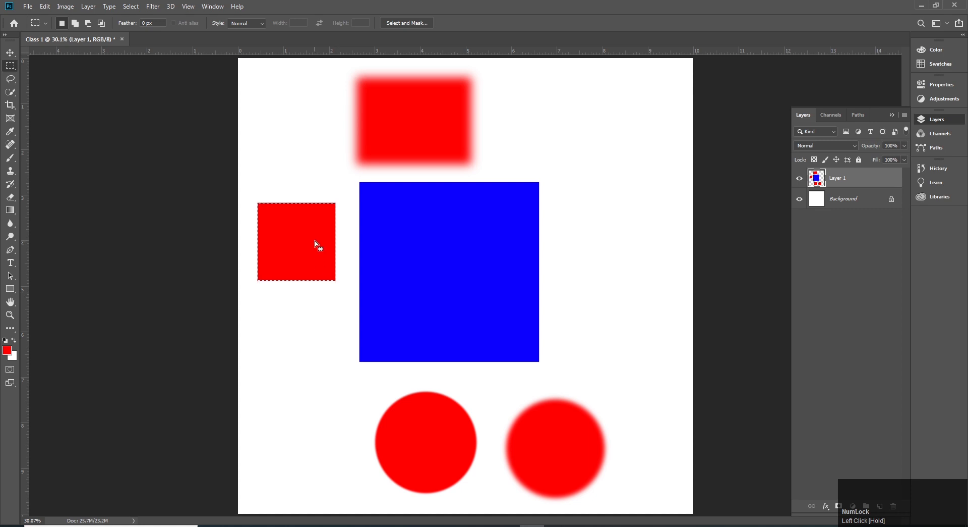
{"action": "key", "text": "ctrl+d"}
{"action": "key", "text": "v"}
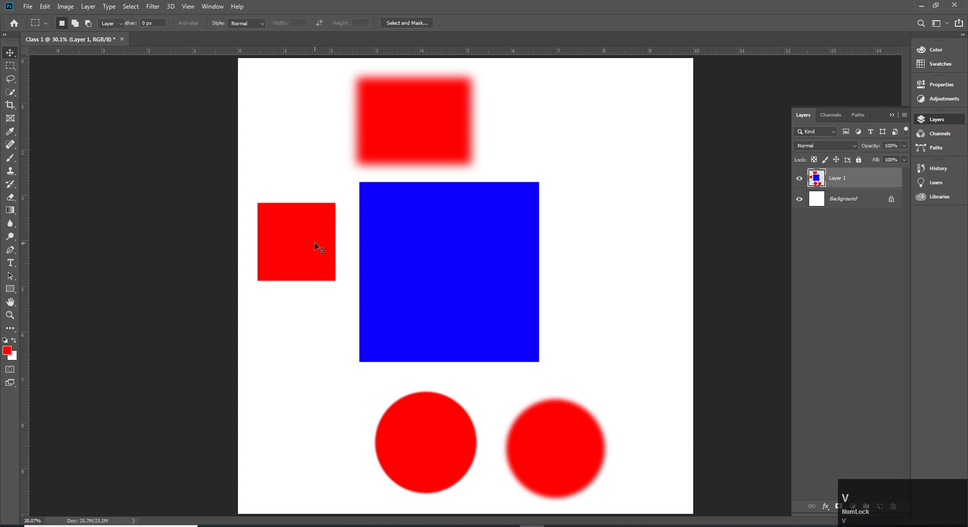
Delete the layer holding all the red and blue shapes and add a new empty layer.
{"action": "left_click", "coordinate": [214, 100]}
{"action": "left_click_drag", "start_coordinate": [213, 101], "coordinate": [629, 474]}
{"action": "key", "text": "Delete"}
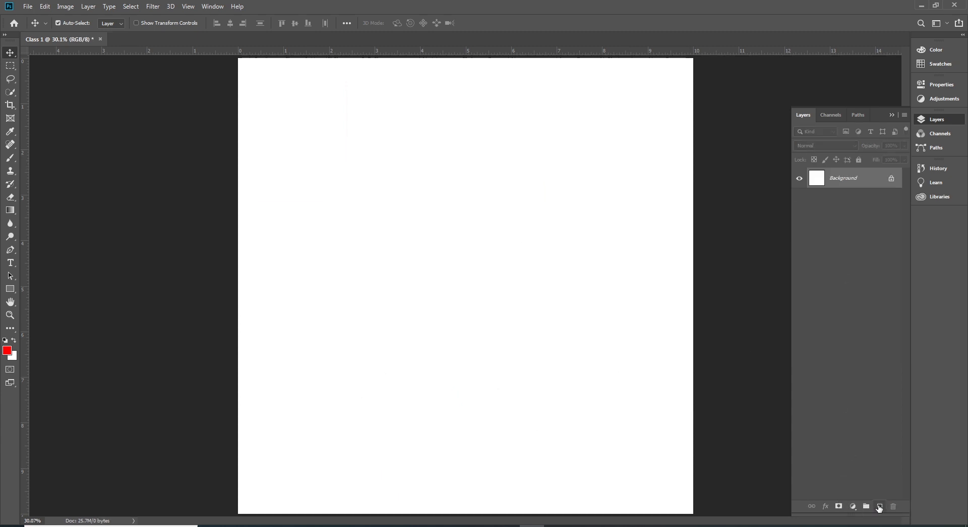
{"action": "left_click", "coordinate": [880, 506]}
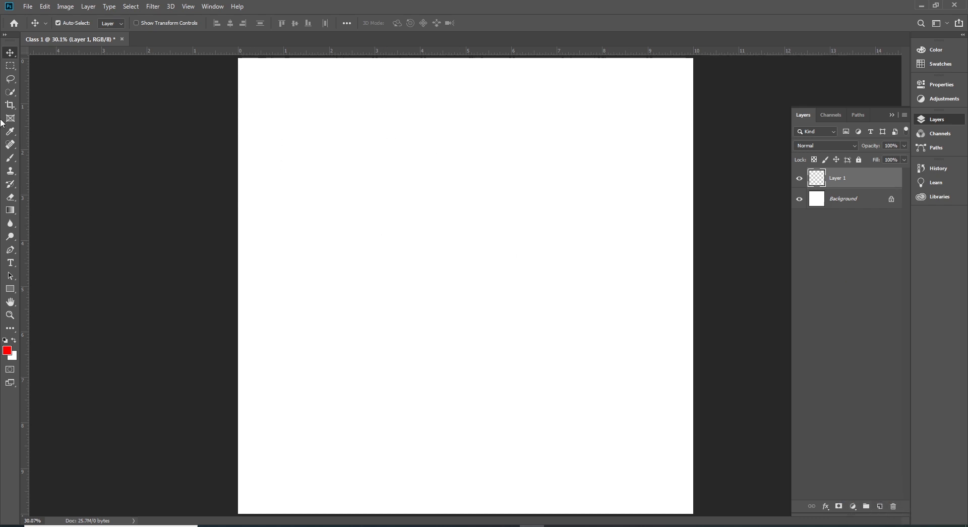
Draw a square selection about 3.5 in wide near the canvas centre with the Rectangular Marquee Tool and deselect it.
{"action": "left_click", "coordinate": [10, 66]}
{"action": "left_click_drag", "start_coordinate": [352, 183], "coordinate": [515, 335]}
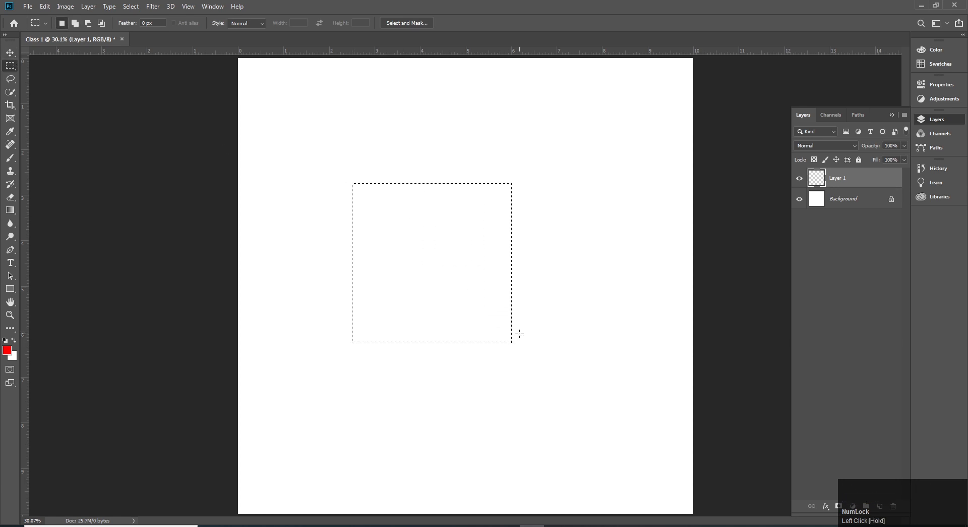
{"action": "right_click", "coordinate": [456, 235]}
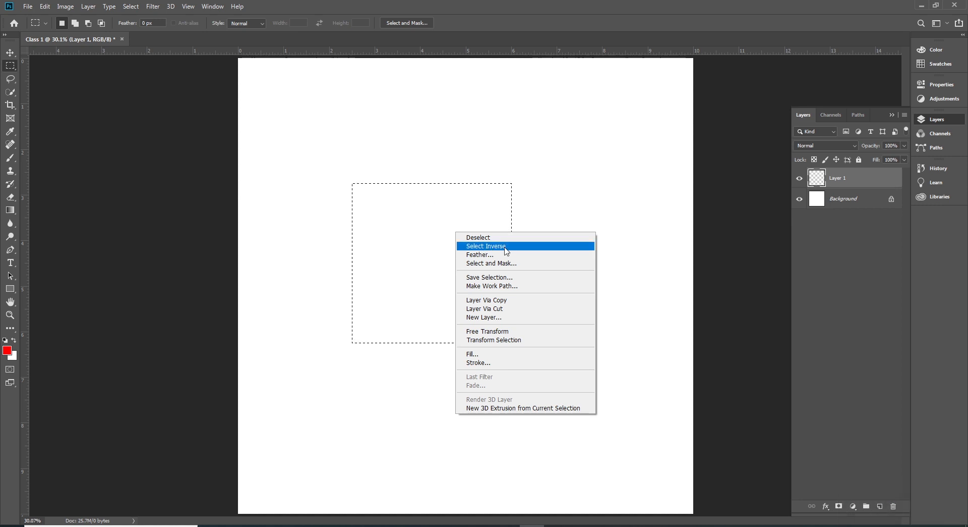
{"action": "left_click", "coordinate": [478, 237]}
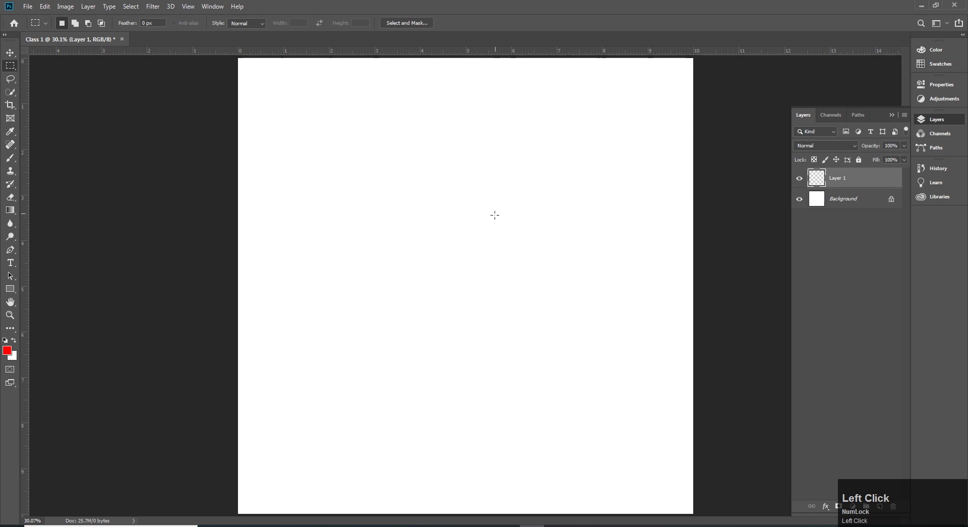
Undo the deselection of the square and invert the selection.
{"action": "right_click", "coordinate": [376, 217]}
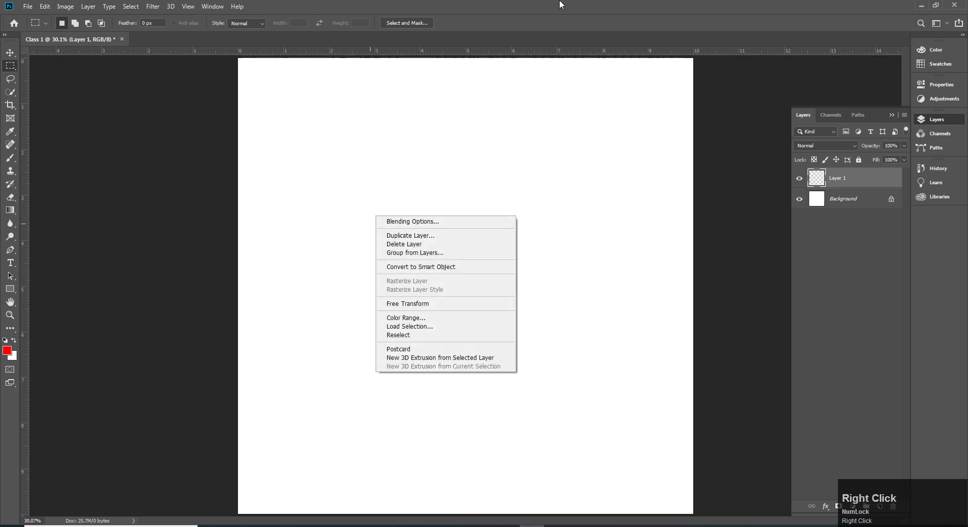
{"action": "left_click", "coordinate": [523, 46]}
{"action": "key", "text": "ctrl+z"}
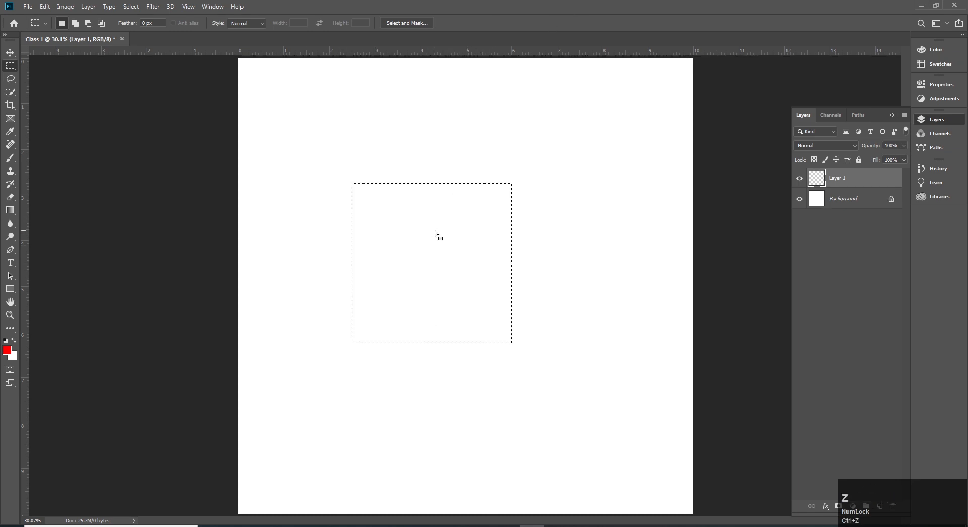
{"action": "right_click", "coordinate": [437, 233]}
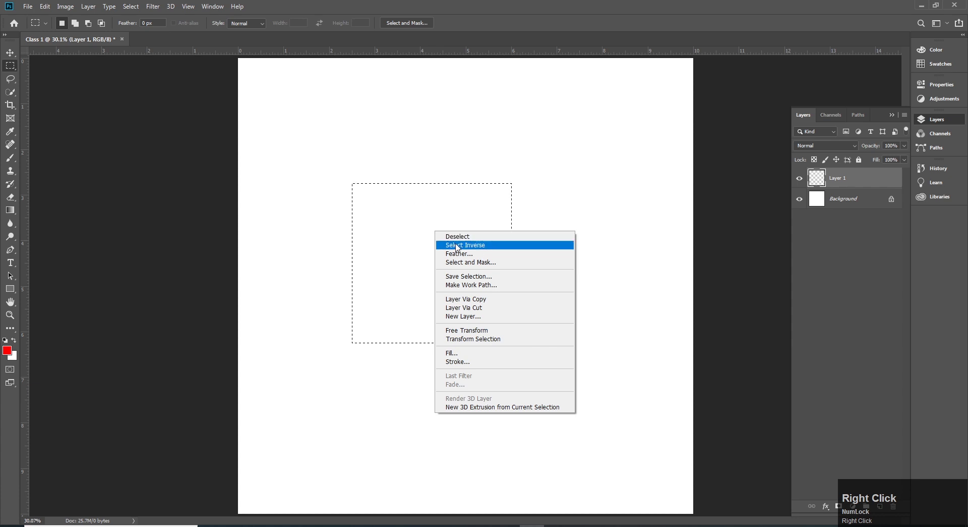
{"action": "left_click", "coordinate": [457, 246]}
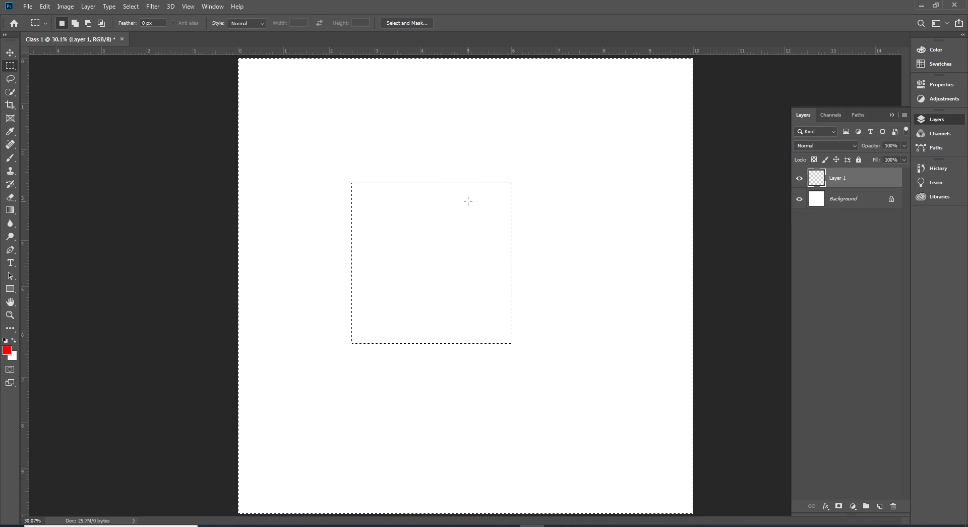
Feather the inverted selection by 50 pixels, fill it with the red foreground colour and deselect it.
{"action": "right_click", "coordinate": [546, 154]}
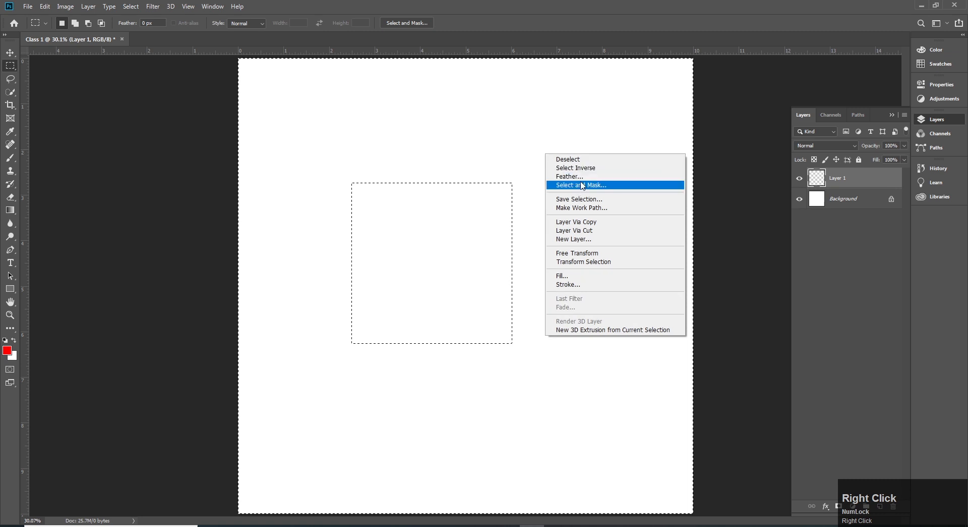
{"action": "left_click", "coordinate": [580, 176]}
{"action": "type", "text": "50"}
{"action": "left_click", "coordinate": [533, 167]}
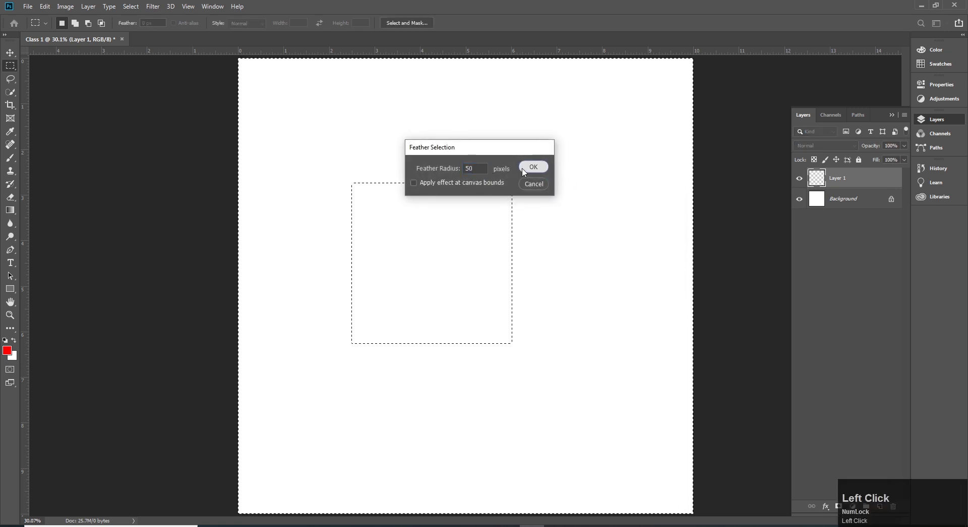
{"action": "key", "text": "alt+BackSpace"}
{"action": "key", "text": "ctrl+d"}
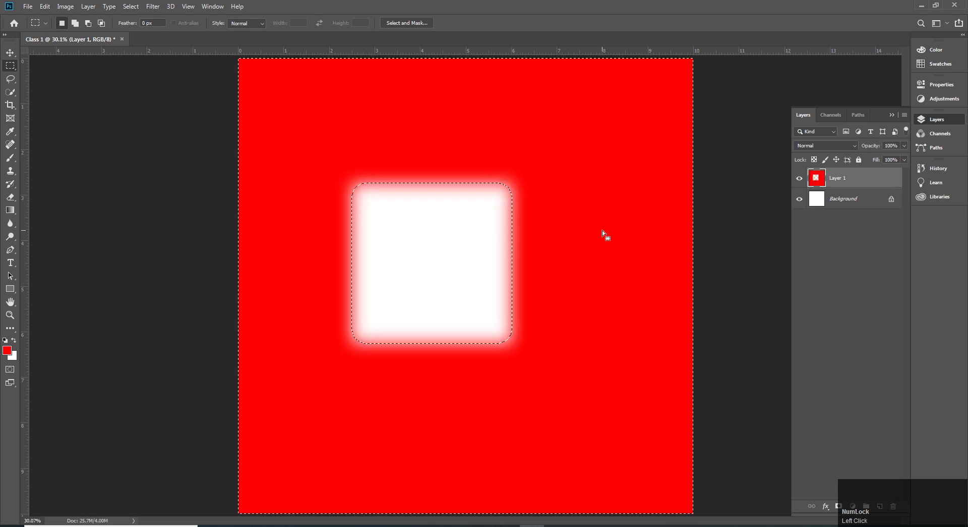
{"action": "key", "text": "v"}
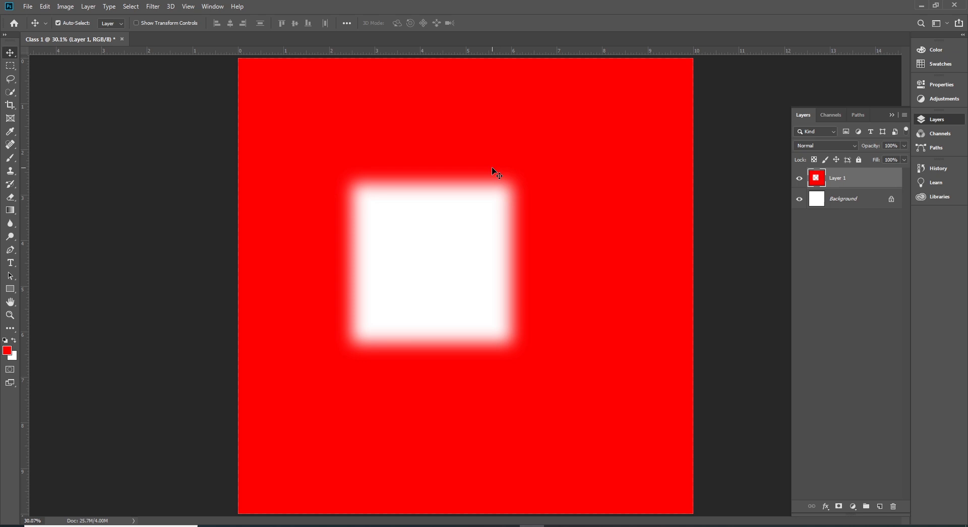
Undo the red fill, the feathering and the inversion, and deselect the restored square selection.
{"action": "key", "text": "ctrl+z"}
{"action": "key", "text": "ctrl+z"}
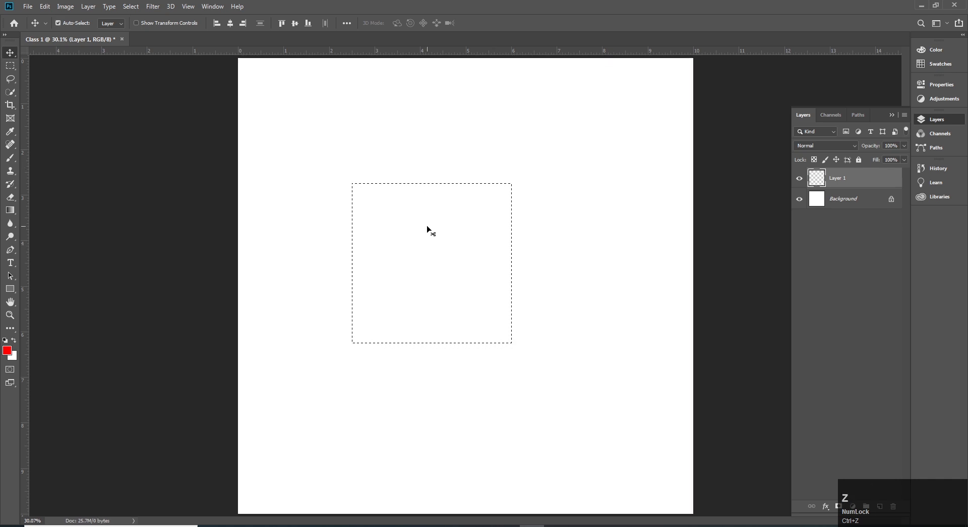
{"action": "left_click_drag", "start_coordinate": [428, 227], "coordinate": [437, 232]}
{"action": "left_click", "coordinate": [451, 198]}
{"action": "left_click", "coordinate": [441, 228]}
{"action": "key", "text": "Return"}
{"action": "key", "text": "ctrl+d"}
{"action": "key", "text": "v"}
Draw a square selection about 2.7 in wide in the upper middle of the canvas and feather it by 50 pixels.
{"action": "key", "text": "m"}
{"action": "left_click_drag", "start_coordinate": [418, 172], "coordinate": [540, 293]}
{"action": "right_click", "coordinate": [465, 223]}
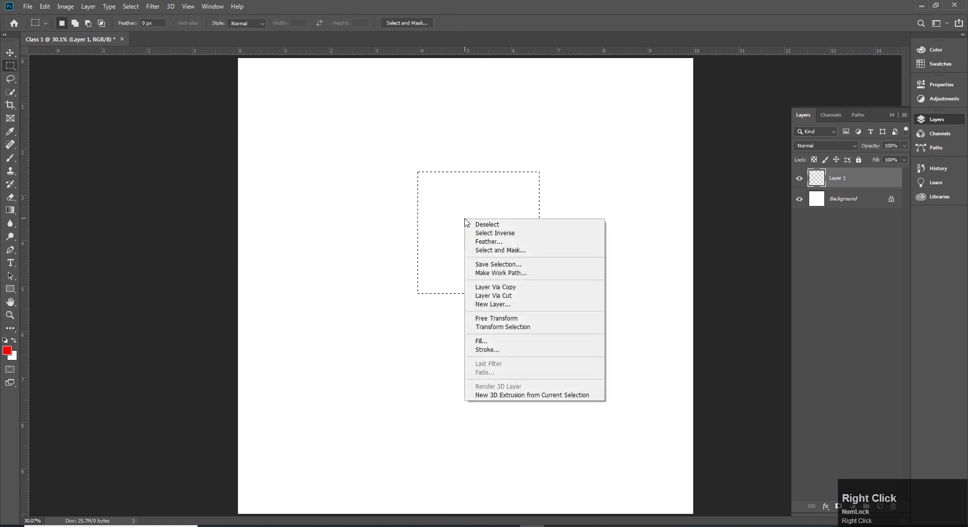
{"action": "left_click", "coordinate": [491, 242]}
{"action": "left_click", "coordinate": [538, 169]}
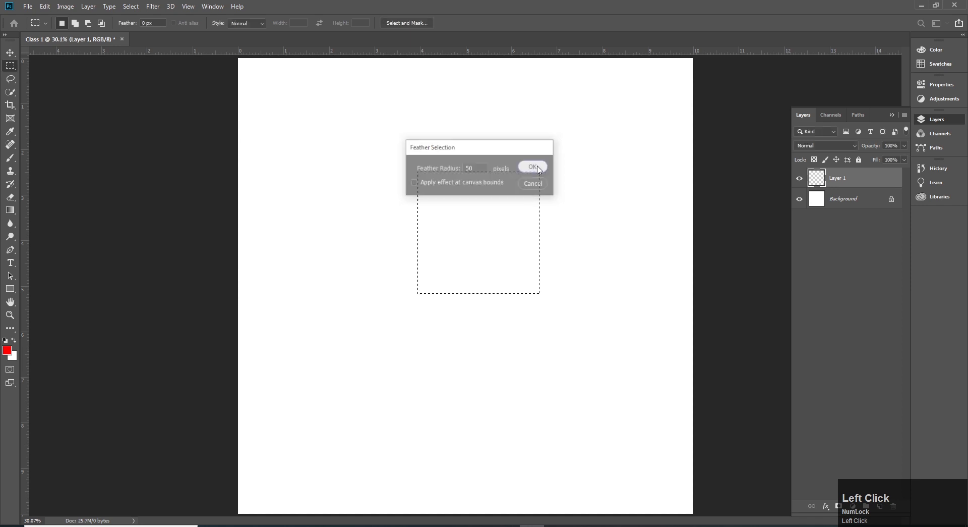
Fill the feathered square selection with red, and undo both the fill and the feathering.
{"action": "key", "text": "alt"}
{"action": "key", "text": "alt+BackSpace"}
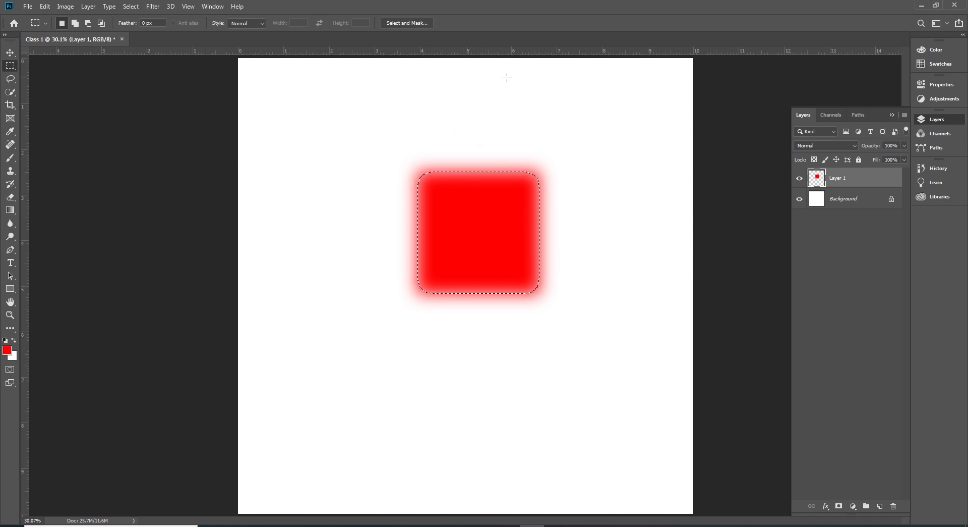
{"action": "key", "text": "ctrl+z"}
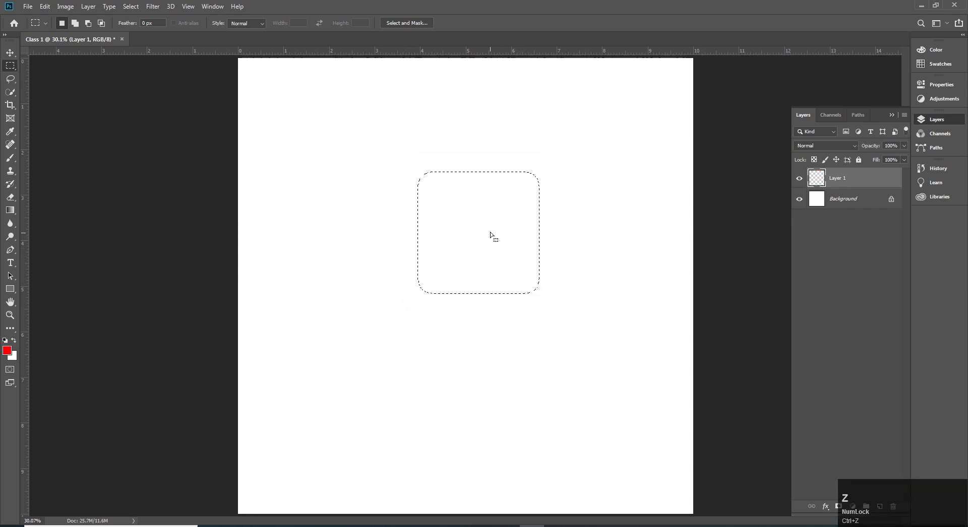
{"action": "key", "text": "ctrl+z"}
Apply Select Inverse to the square selection and undo the inversion.
{"action": "right_click", "coordinate": [487, 210]}
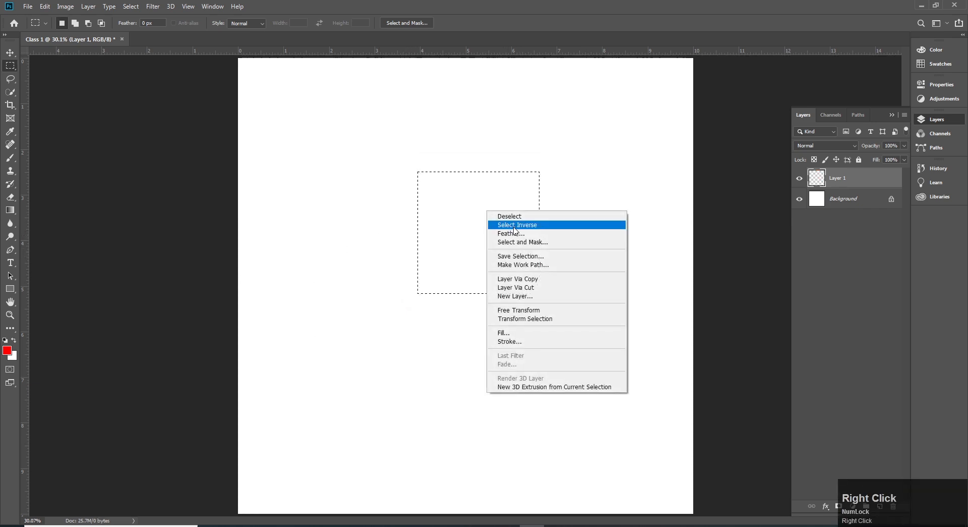
{"action": "left_click", "coordinate": [515, 228]}
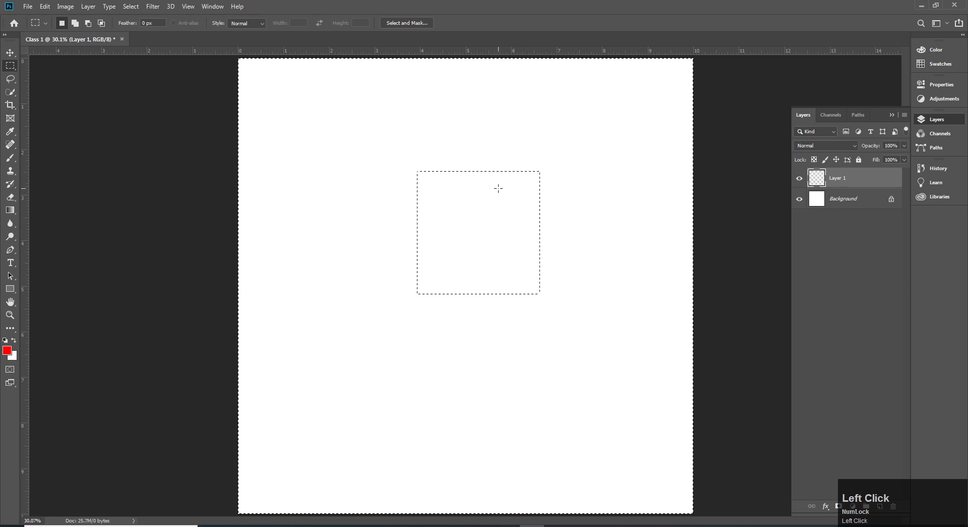
{"action": "key", "text": "ctrl+z"}
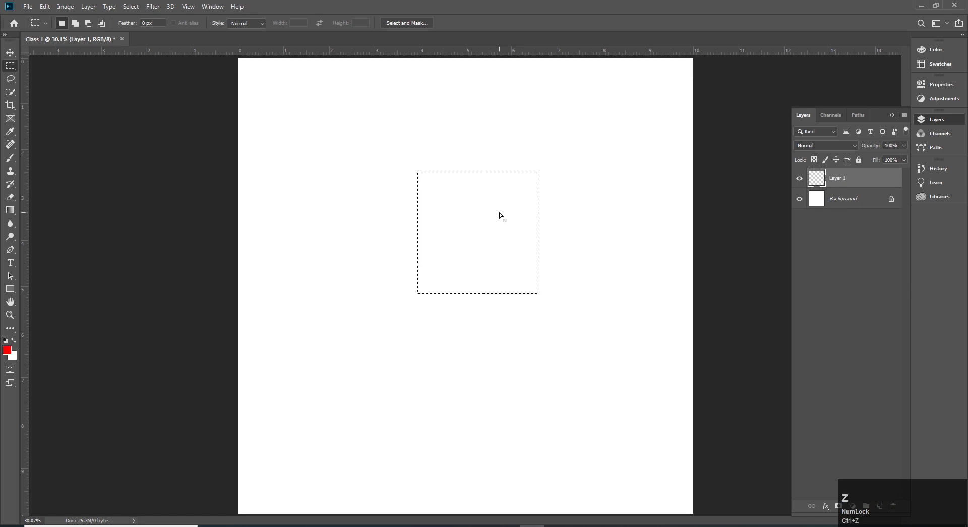
Invert the square selection and feather the inverted area by 30 pixels.
{"action": "key", "text": "ctrl+shift+i"}
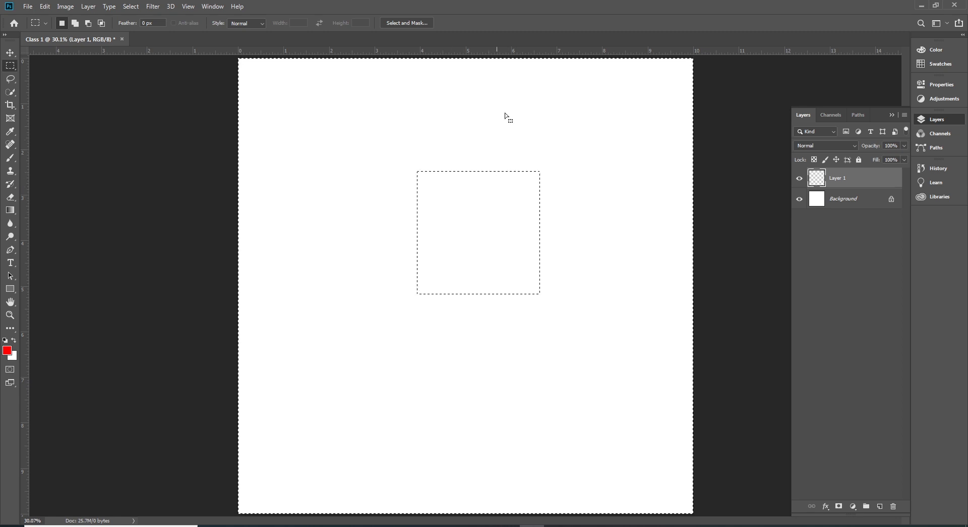
{"action": "right_click", "coordinate": [545, 129]}
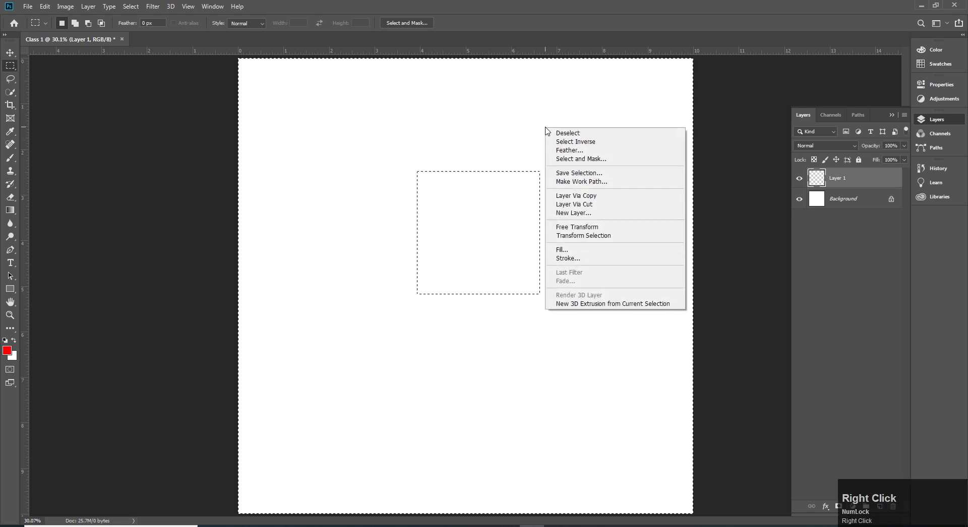
{"action": "left_click", "coordinate": [564, 151]}
{"action": "type", "text": "30"}
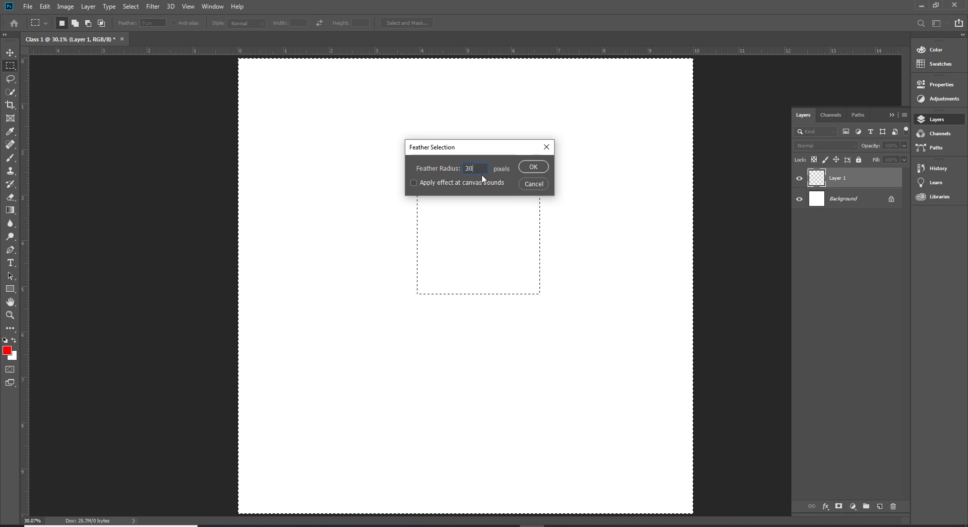
{"action": "key", "text": "Return"}
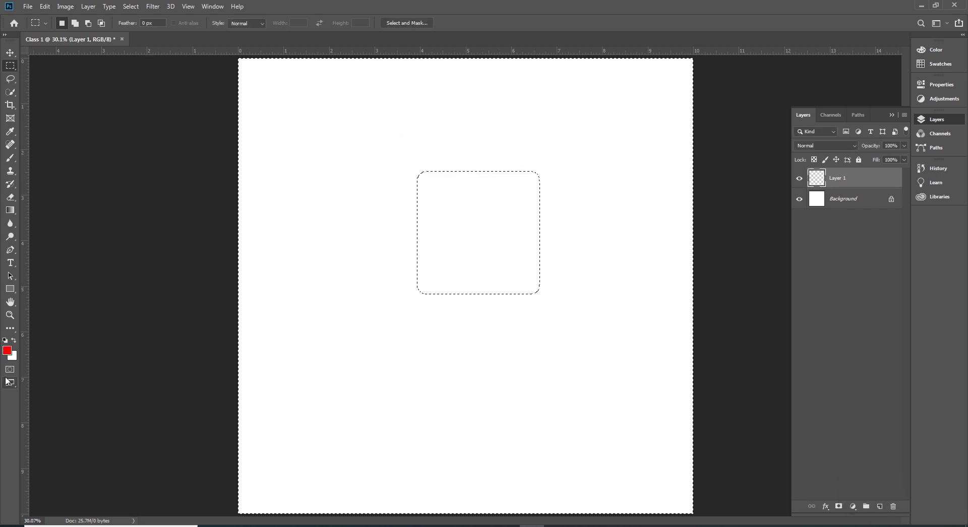
Set the foreground colour to green 50e40f, fill the feathered area around the square with it, and deselect.
{"action": "left_click", "coordinate": [8, 350]}
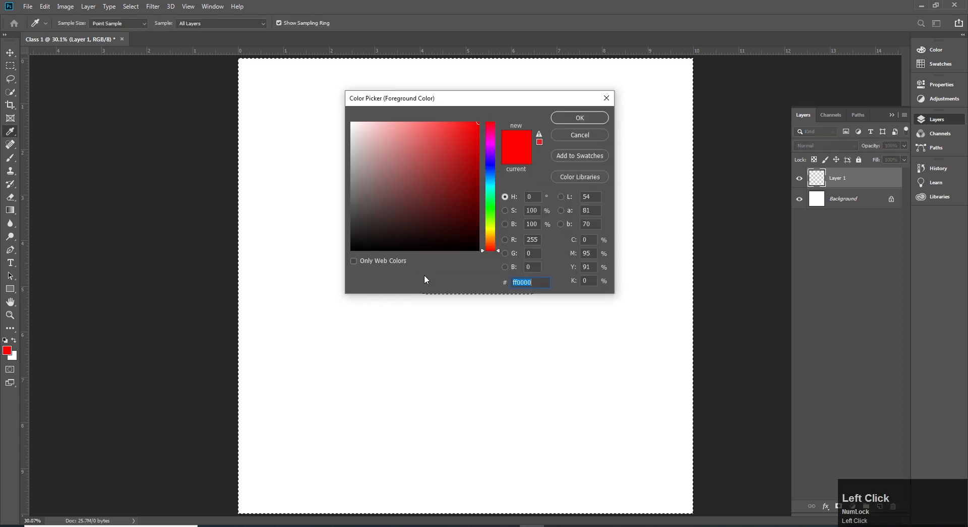
{"action": "left_click", "coordinate": [496, 218]}
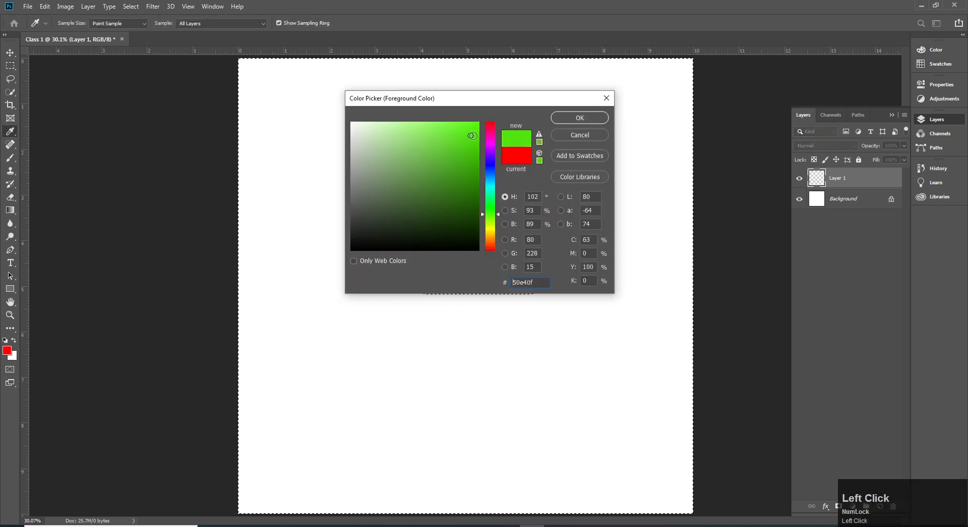
{"action": "left_click", "coordinate": [580, 118]}
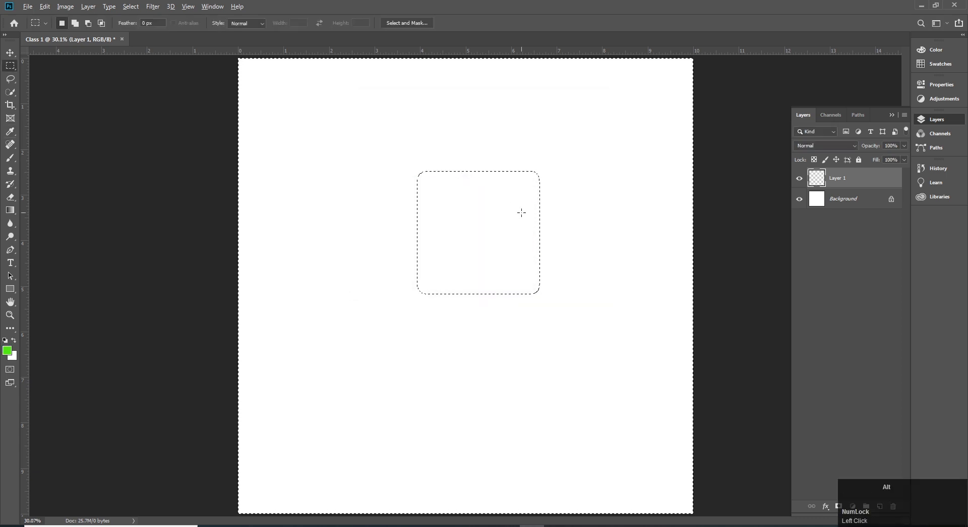
{"action": "key", "text": "alt+BackSpace"}
{"action": "key", "text": "ctrl+d"}
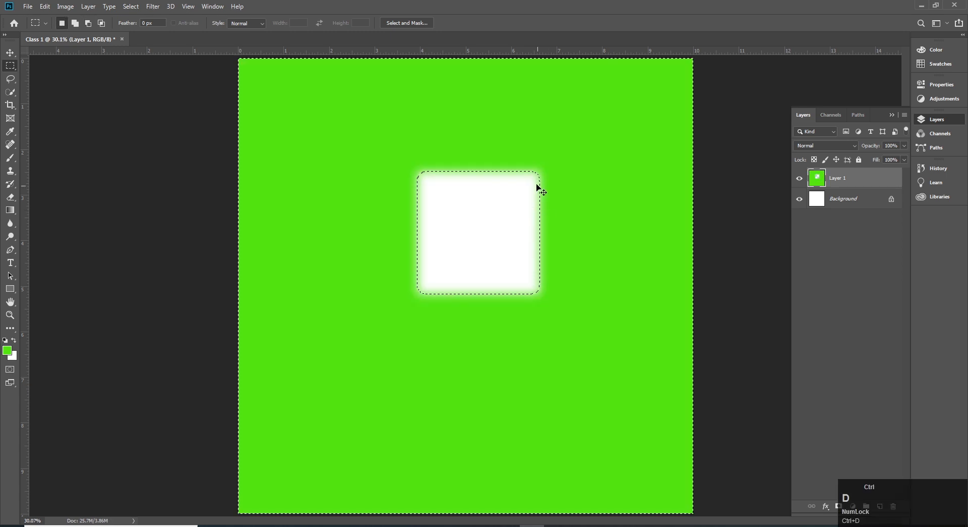
{"action": "key", "text": "v"}
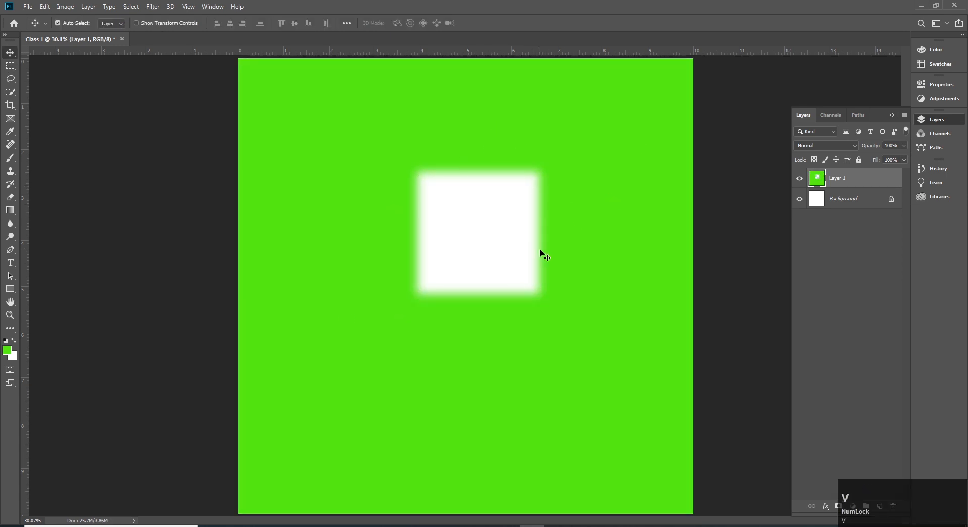
Undo the green fill on Layer 1 and clear the restored selection.
{"action": "key", "text": "ctrl"}
{"action": "key", "text": "ctrl+z"}
{"action": "key", "text": "ctrl+z"}
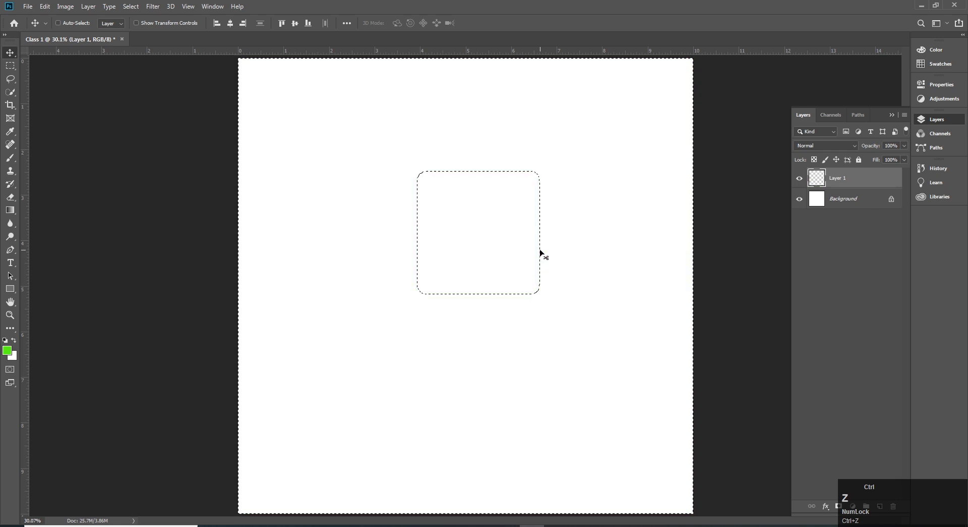
{"action": "key", "text": "ctrl+z"}
{"action": "key", "text": "v"}
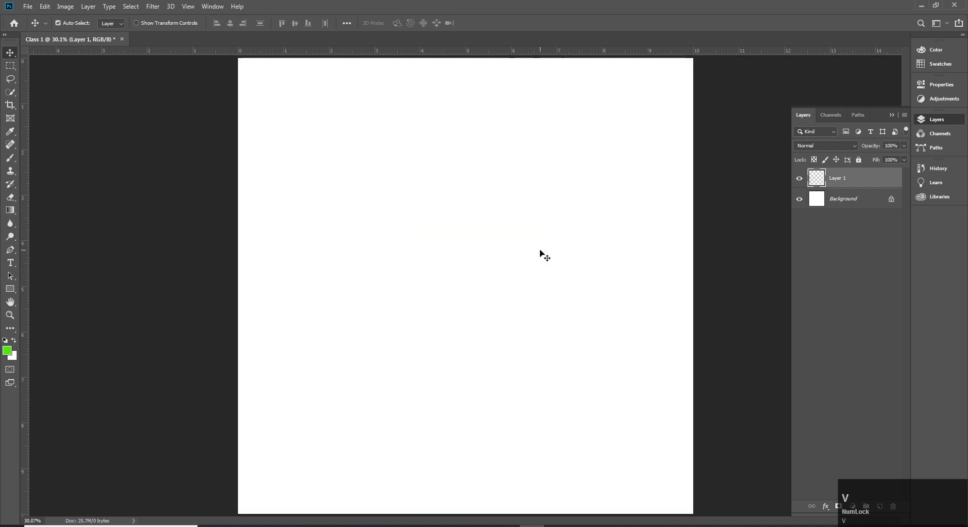
Draw three separate near-square marquee selections about 2.2 in wide, two side by side and one centred below them.
{"action": "key", "text": "m"}
{"action": "left_click_drag", "start_coordinate": [325, 176], "coordinate": [416, 268]}
{"action": "key", "text": "shift"}
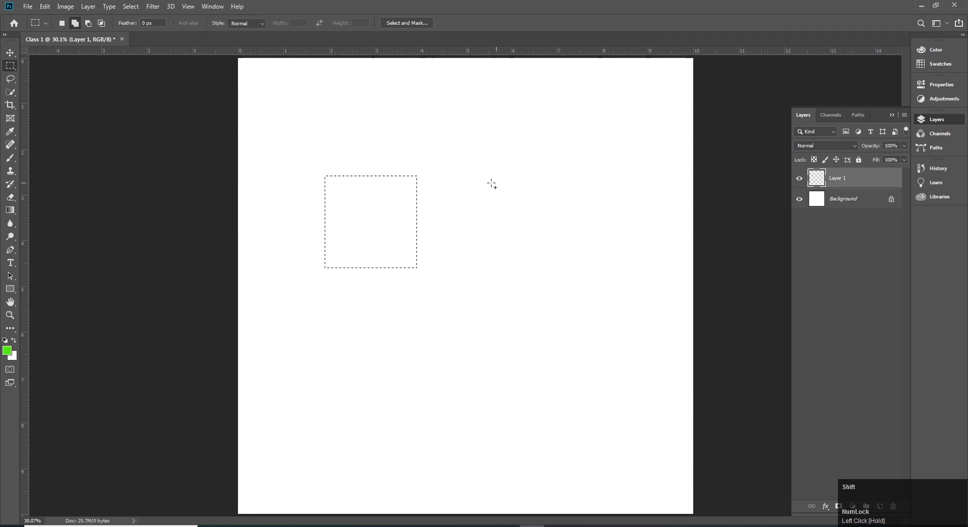
{"action": "left_click_drag", "start_coordinate": [483, 177], "coordinate": [577, 274]}
{"action": "key", "text": "shift"}
{"action": "left_click_drag", "start_coordinate": [333, 180], "coordinate": [413, 266]}
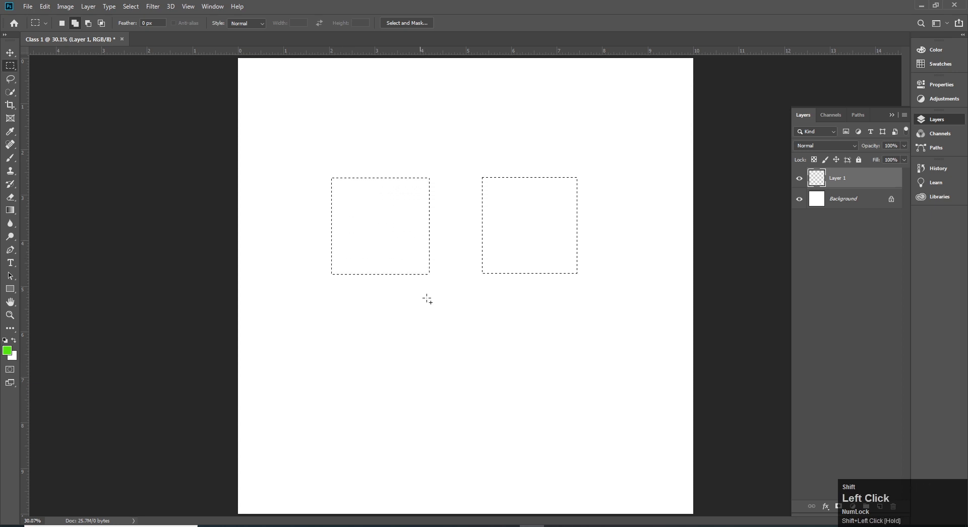
{"action": "left_click_drag", "start_coordinate": [398, 316], "coordinate": [503, 414]}
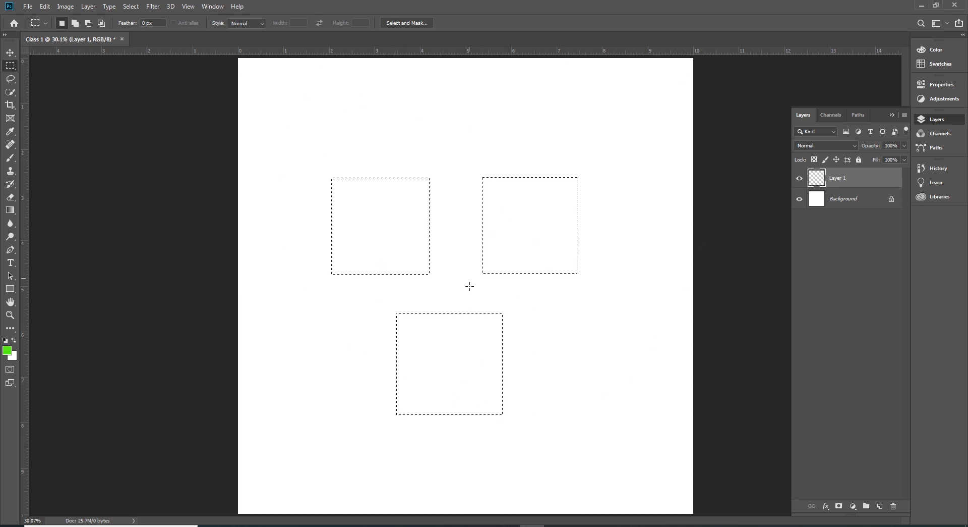
Invert the three-square selection and set the foreground colour to cyan 04eaff.
{"action": "right_click", "coordinate": [506, 241]}
{"action": "left_click", "coordinate": [536, 252]}
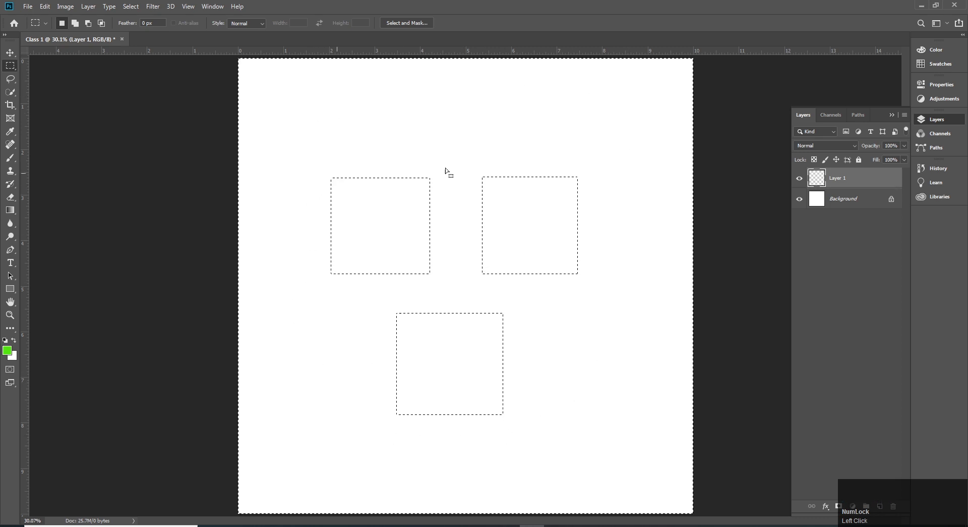
{"action": "left_click", "coordinate": [7, 350]}
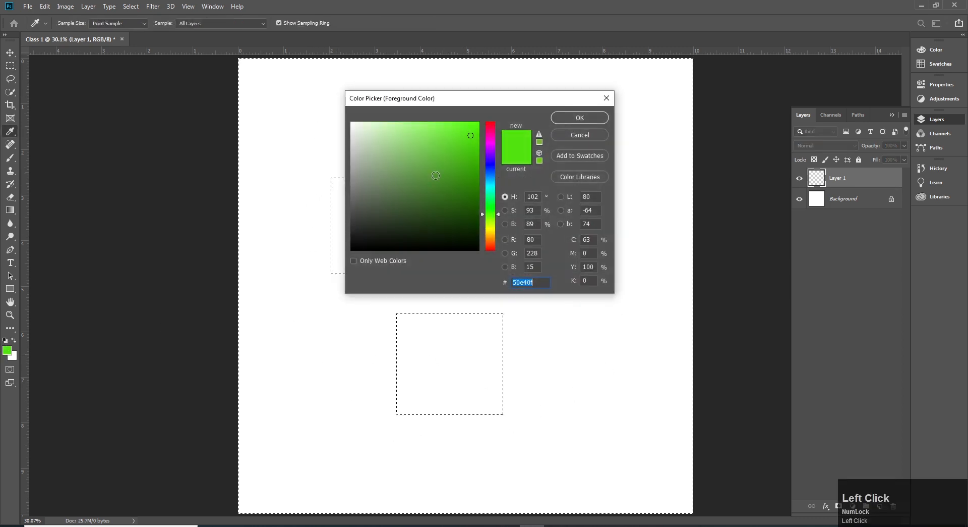
{"action": "left_click", "coordinate": [490, 187]}
{"action": "left_click_drag", "start_coordinate": [474, 129], "coordinate": [478, 122]}
{"action": "left_click_drag", "start_coordinate": [487, 187], "coordinate": [487, 184]}
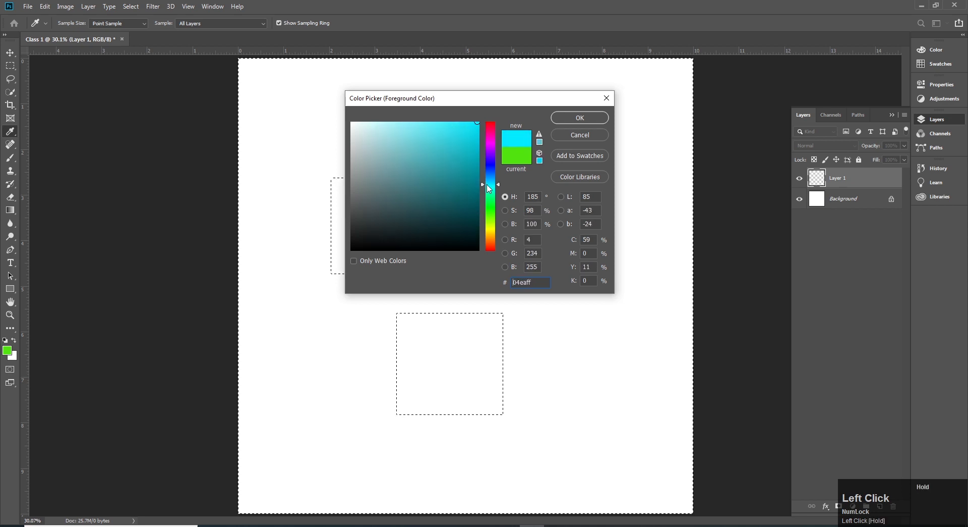
{"action": "left_click", "coordinate": [584, 123]}
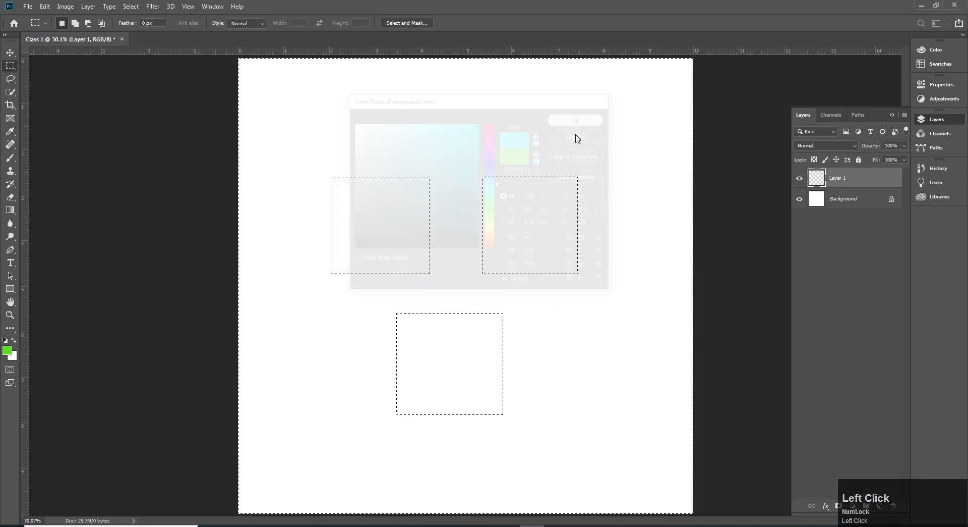
Fill the area around the three squares with cyan, and undo the fill and the inversion.
{"action": "key", "text": "alt+BackSpace"}
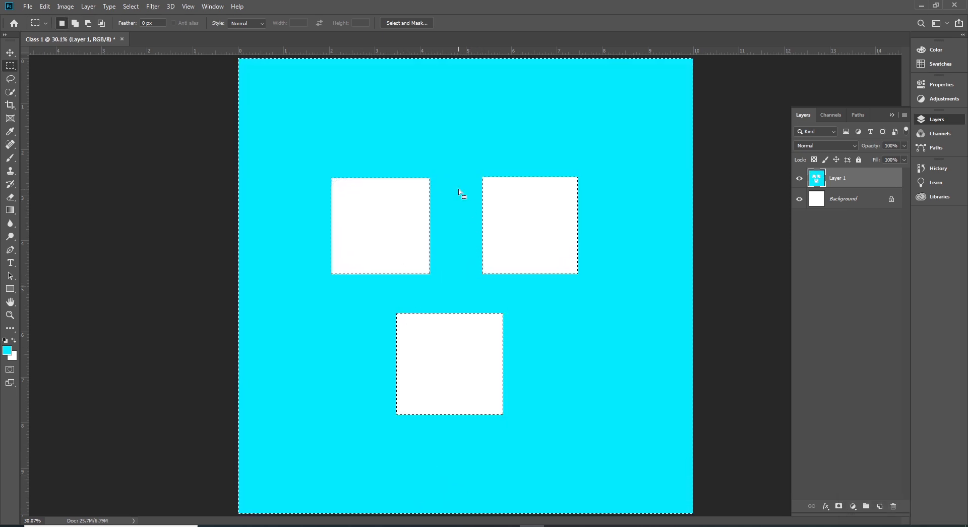
{"action": "key", "text": "ctrl+d"}
{"action": "key", "text": "ctrl+z"}
{"action": "key", "text": "ctrl+z"}
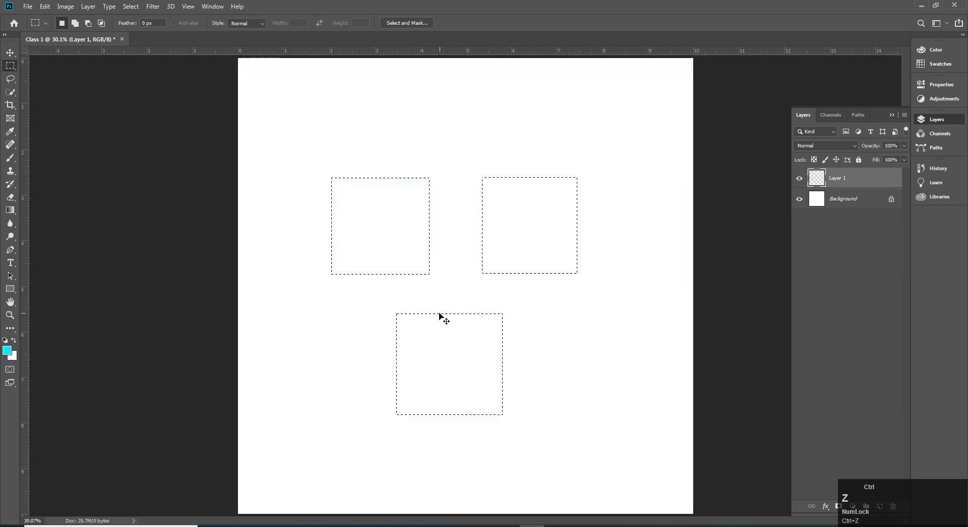
Feather the selection of three squares by 80 pixels.
{"action": "right_click", "coordinate": [509, 218]}
{"action": "left_click", "coordinate": [536, 241]}
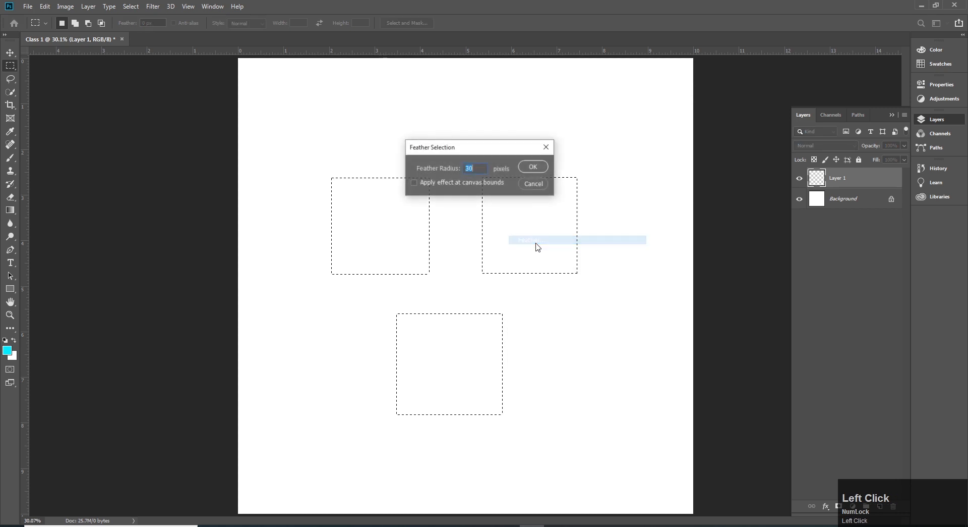
{"action": "type", "text": "8"}
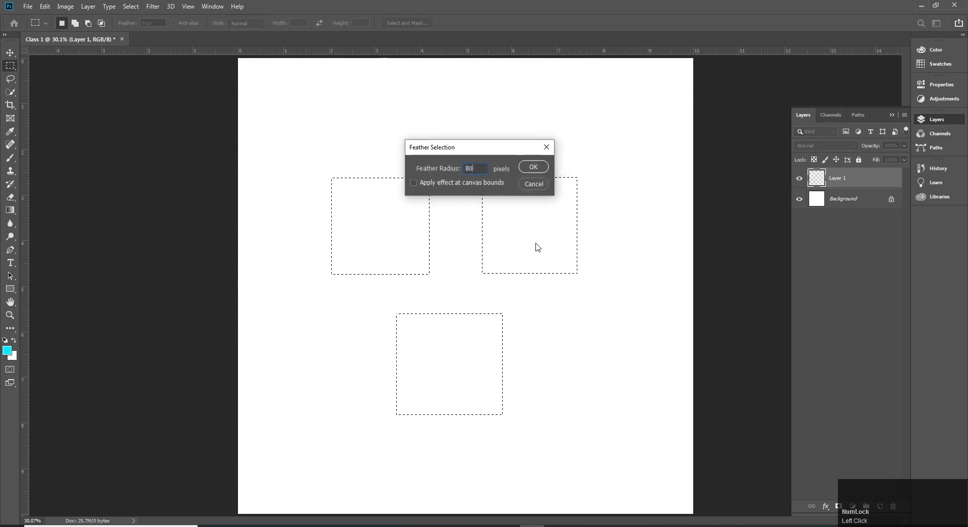
{"action": "key", "text": "Return"}
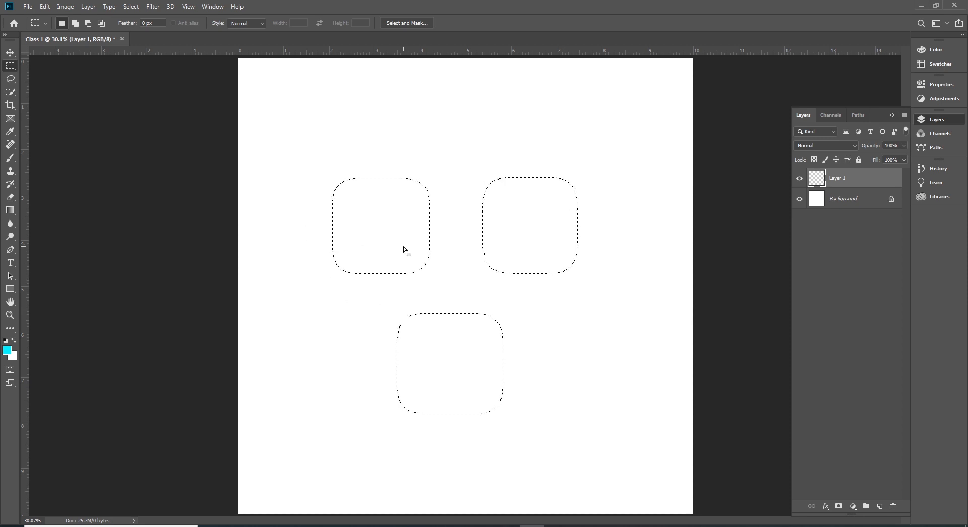
Fill the three feathered squares with cyan, and undo both the fill and the feathering.
{"action": "key", "text": "alt+BackSpace"}
{"action": "key", "text": "ctrl+z"}
{"action": "key", "text": "ctrl+z"}
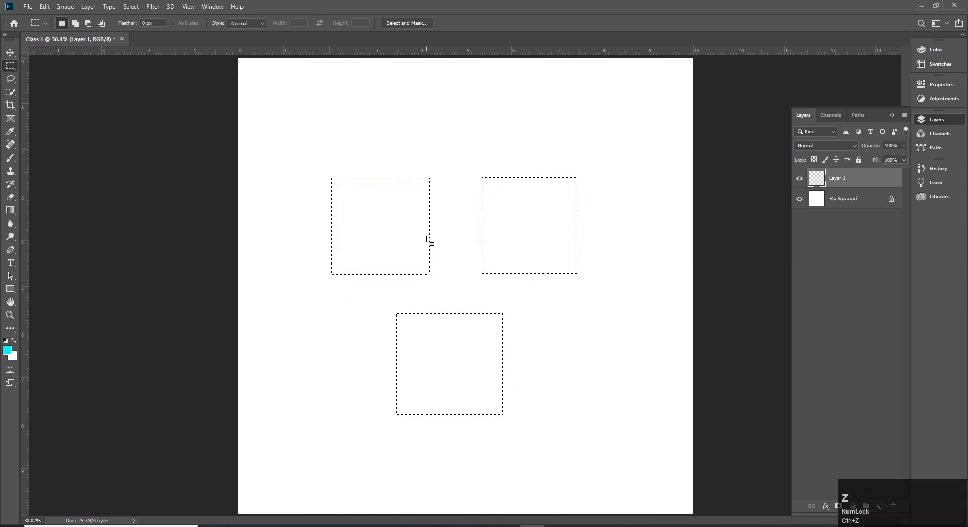
Invert the selection of three squares and feather the inverted area by 80 pixels.
{"action": "key", "text": "ctrl+shift+i"}
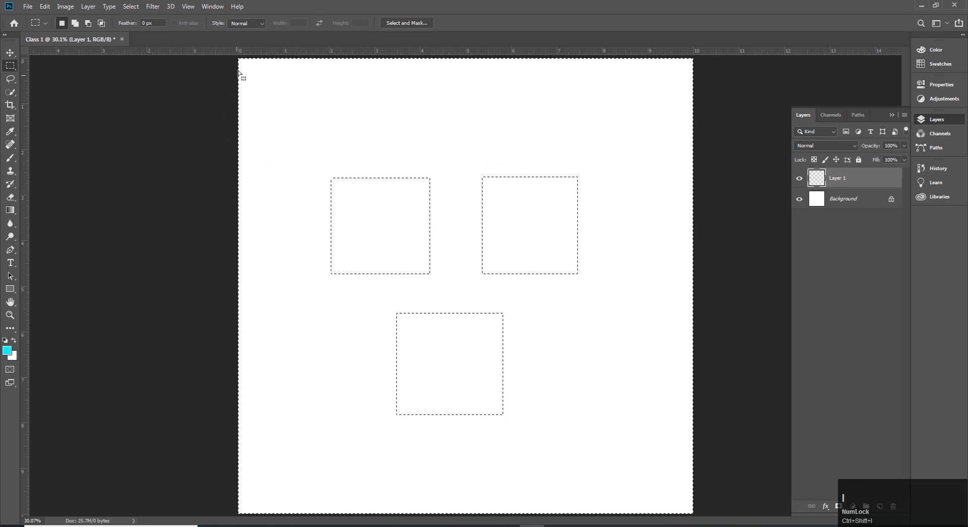
{"action": "right_click", "coordinate": [580, 136]}
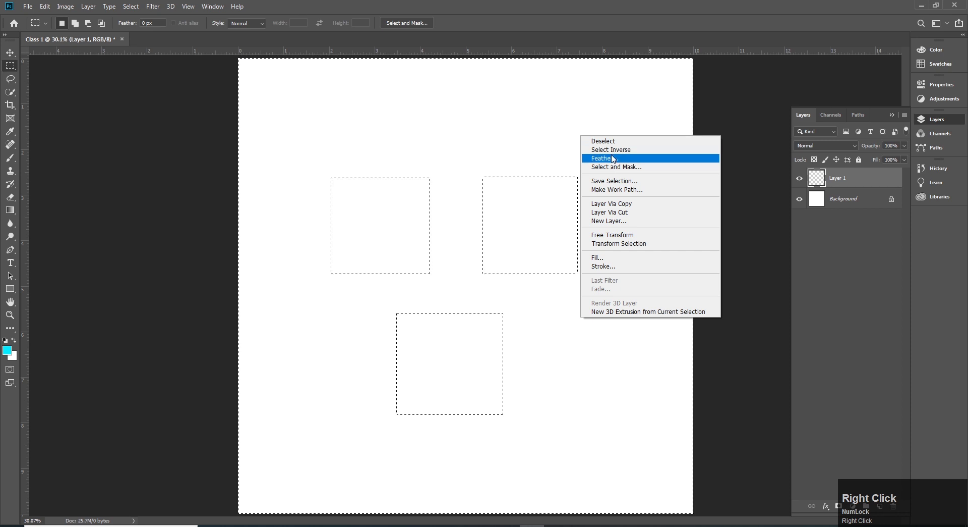
{"action": "left_click", "coordinate": [612, 159]}
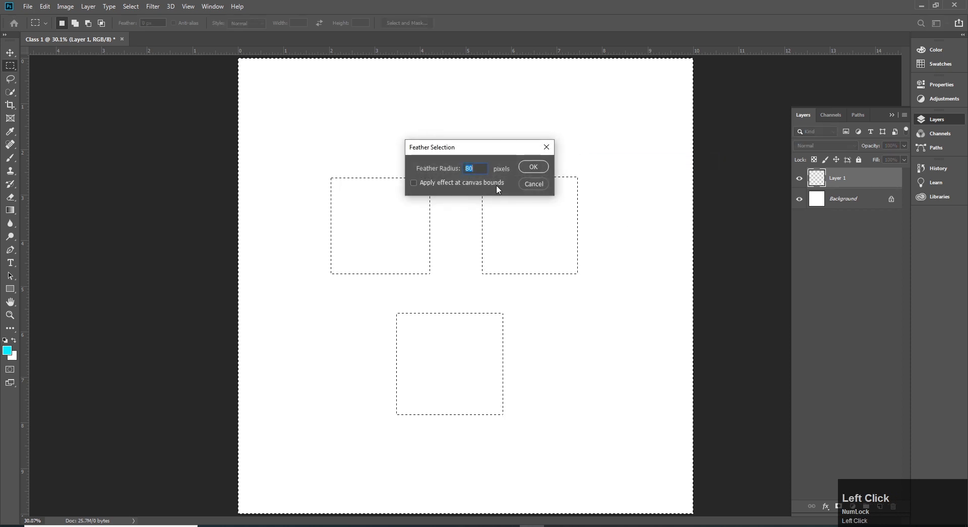
{"action": "key", "text": "Return"}
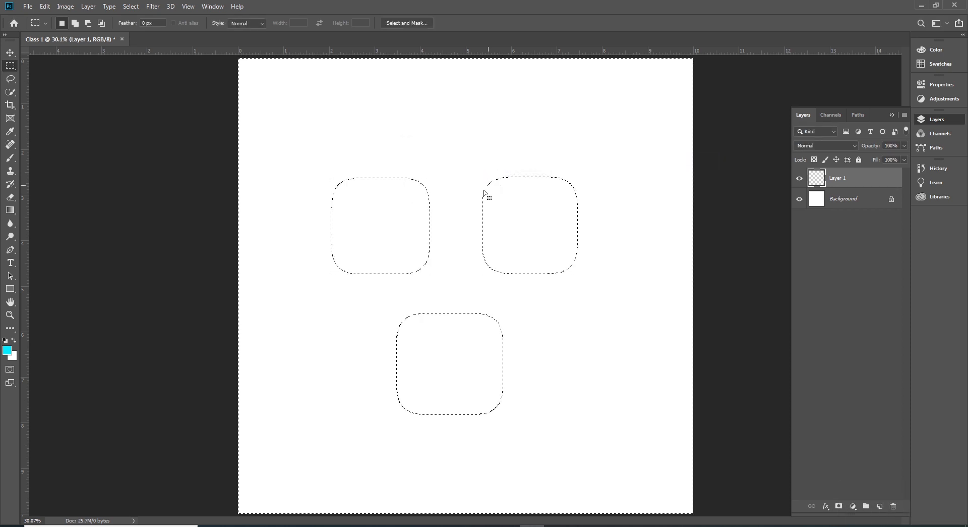
Fill the feathered area around the three squares on Layer 1 with cyan and deselect.
{"action": "key", "text": "alt+BackSpace"}
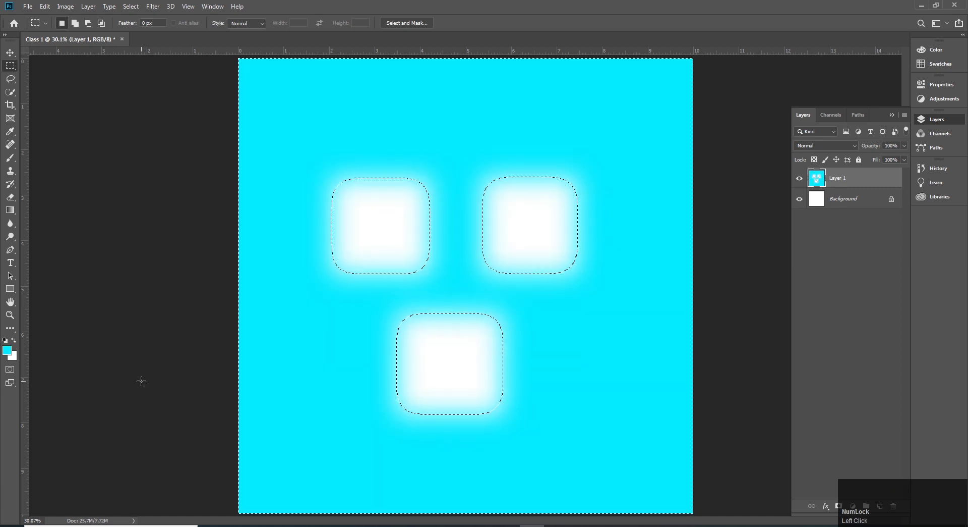
{"action": "key", "text": "ctrl+d"}
{"action": "key", "text": "v"}
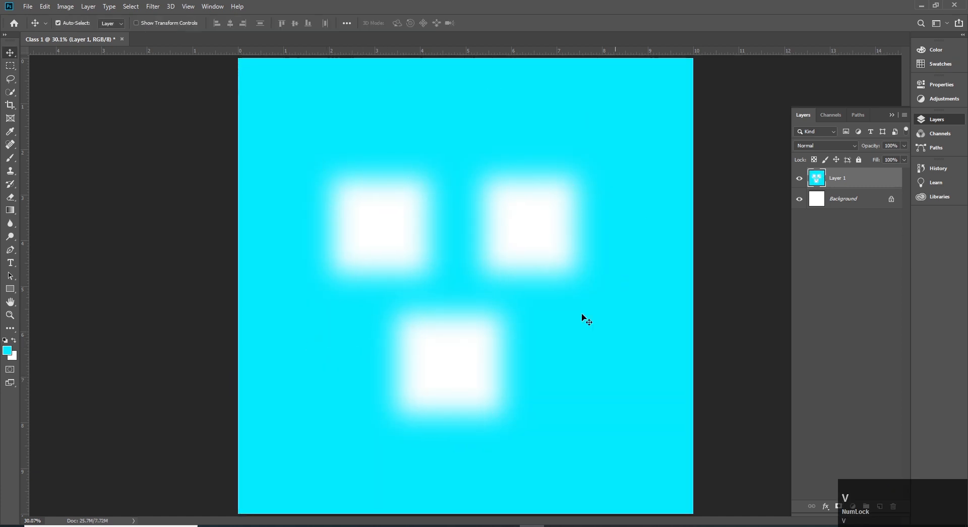